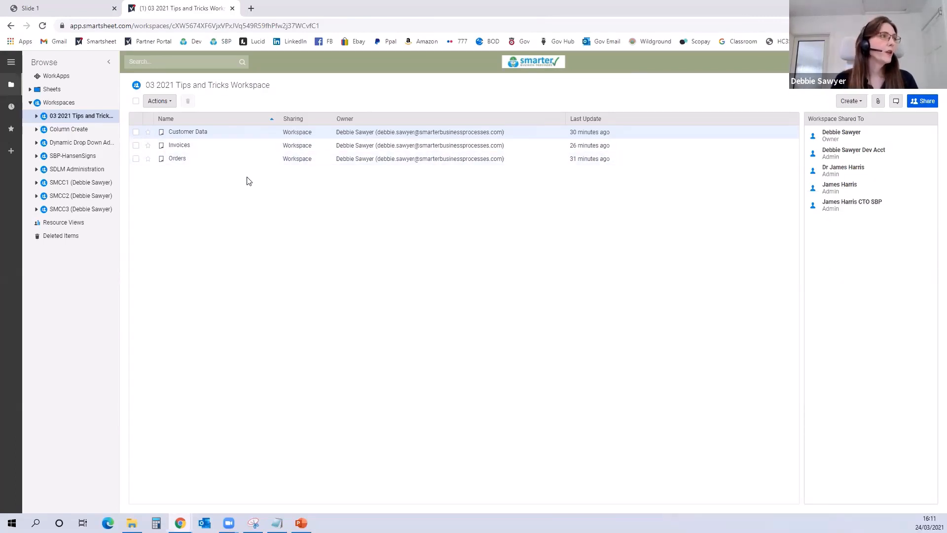
Step: Open the Orders sheet and assign the third customer ID in the list to the first new order
left_click(178, 161)
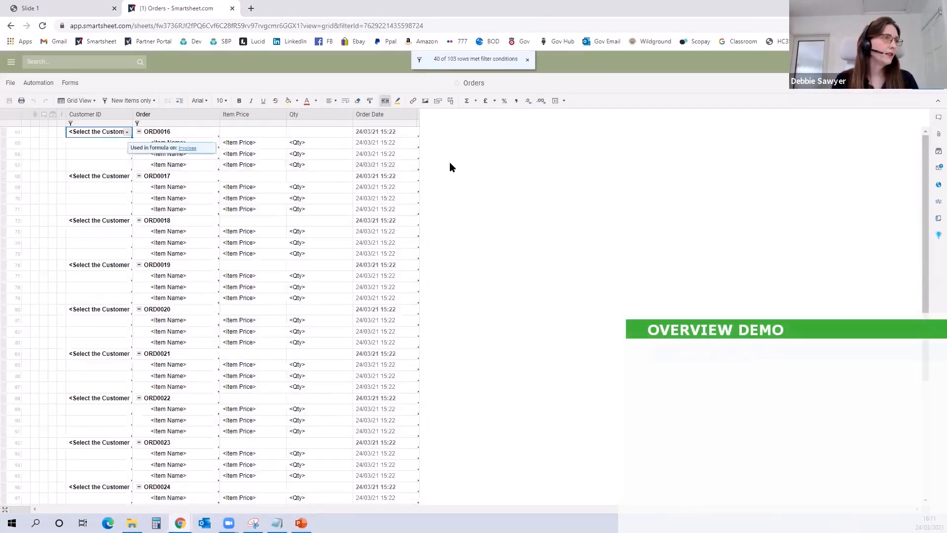
left_click(127, 133)
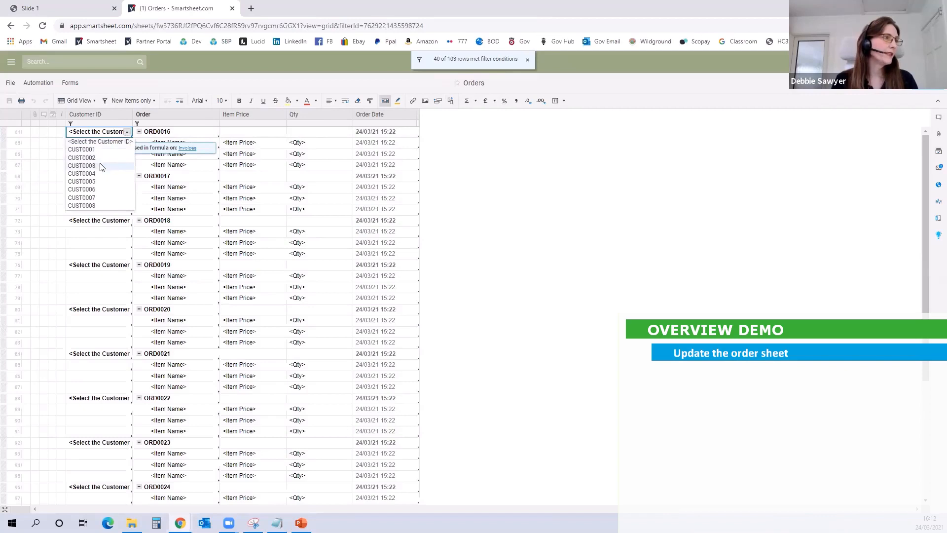
left_click(100, 167)
Step: Fill in the order's first item row with the name Paper, an item price of 15 and a quantity of 5
left_click(170, 144)
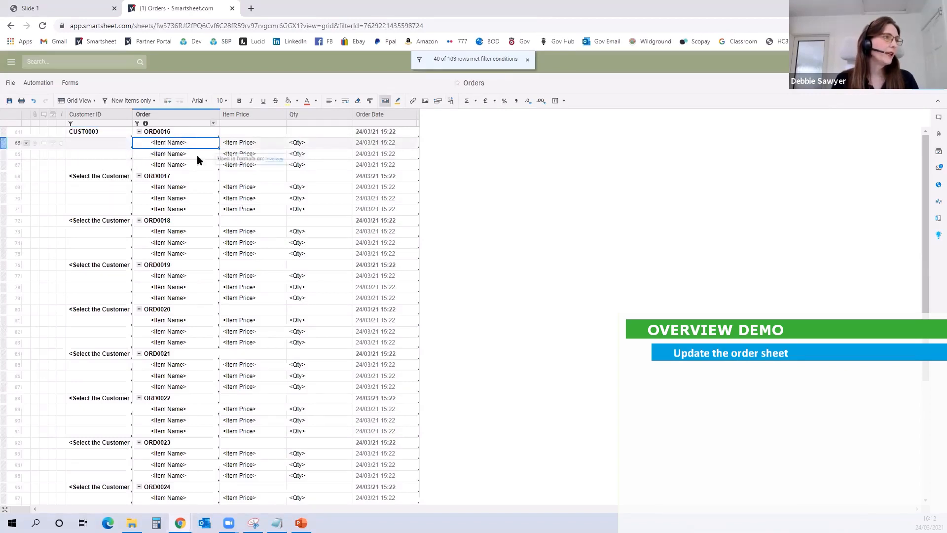
type("Faper")
key("Tab")
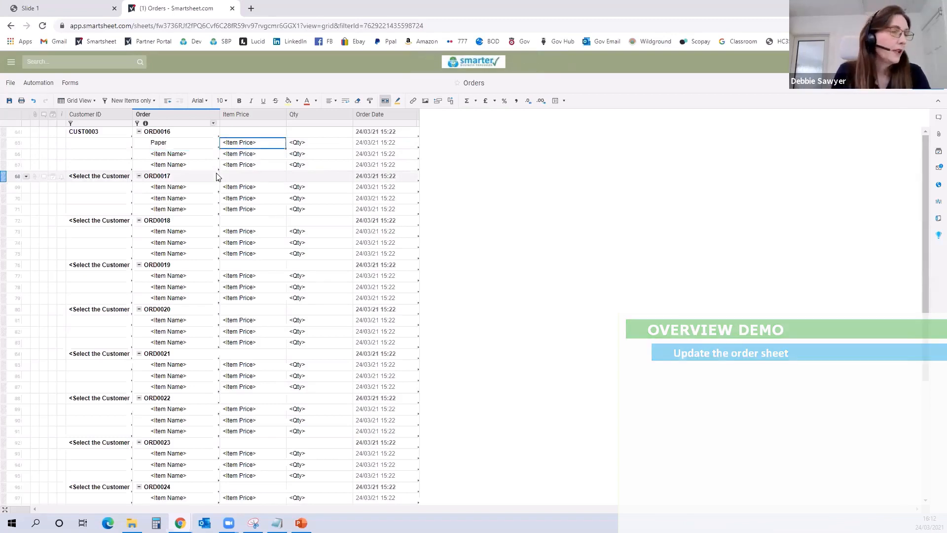
type("15")
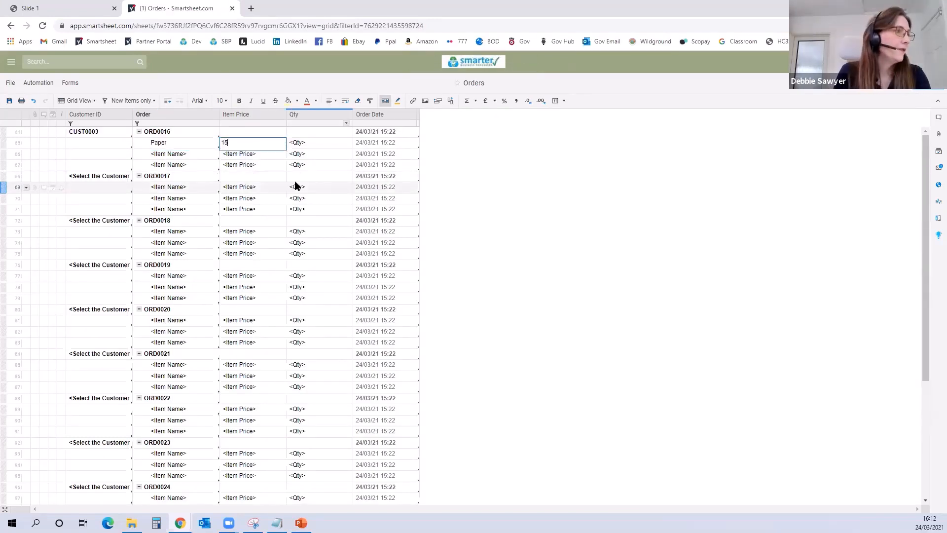
key("Tab")
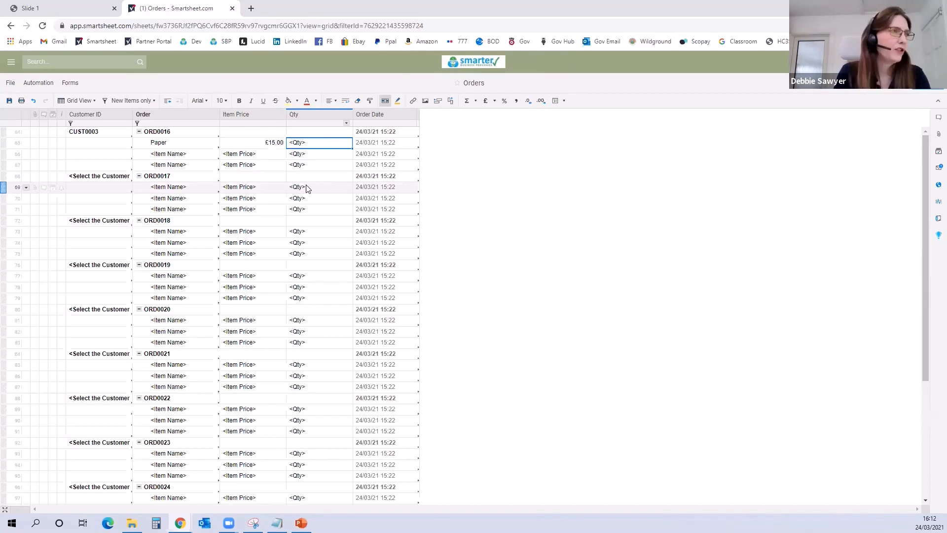
type("5")
key("Tab")
Step: Fill in the order's second item row with the name Envelopes A% Window, an item price of 10 and a quantity of 10
left_click(162, 155)
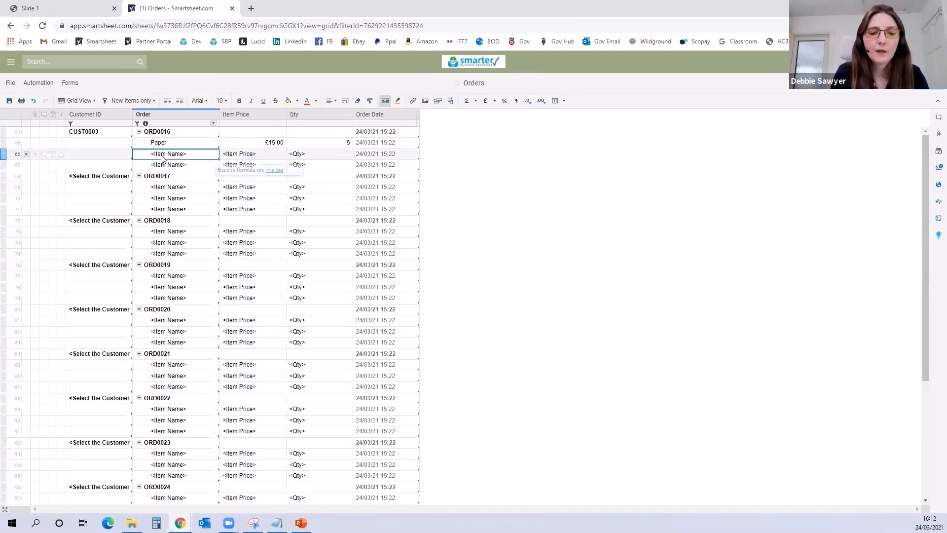
type("Envelopes")
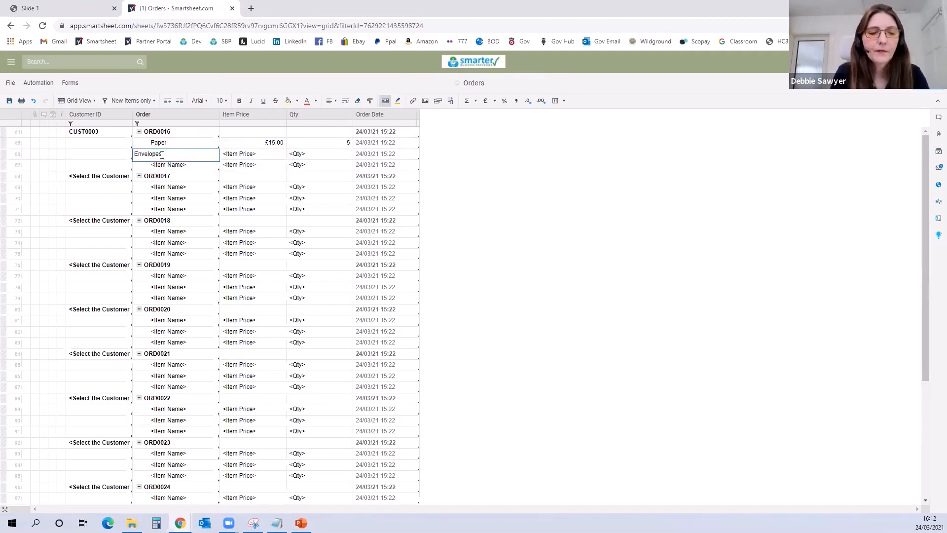
type(" A4 Window")
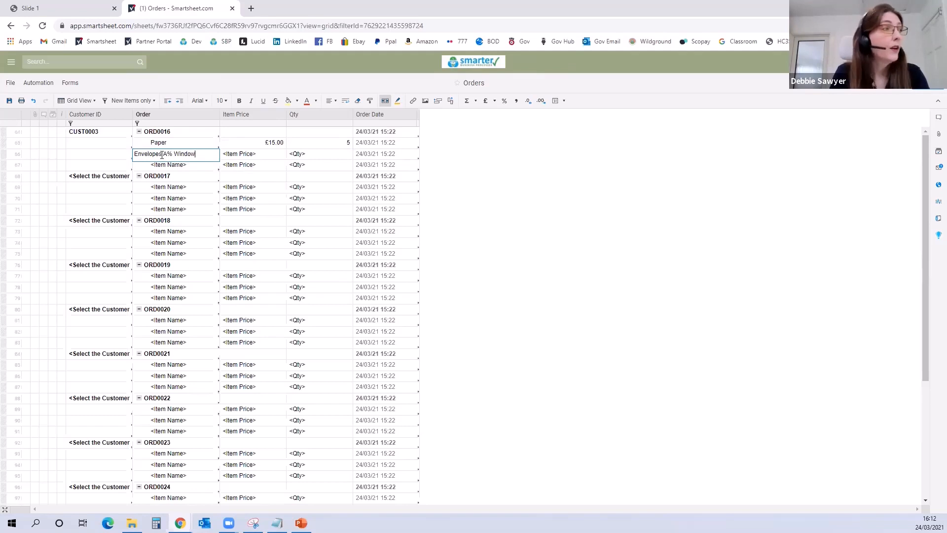
key("Tab")
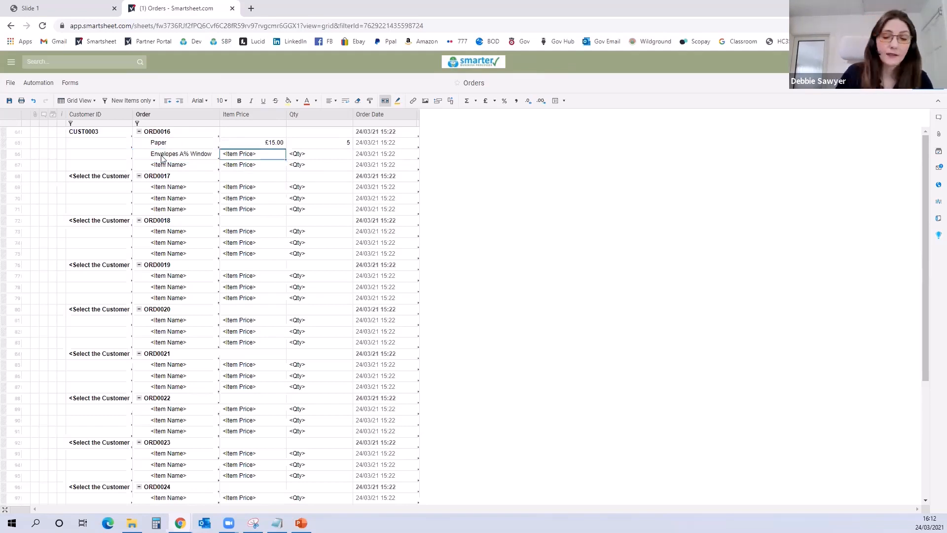
type("10")
key("Tab")
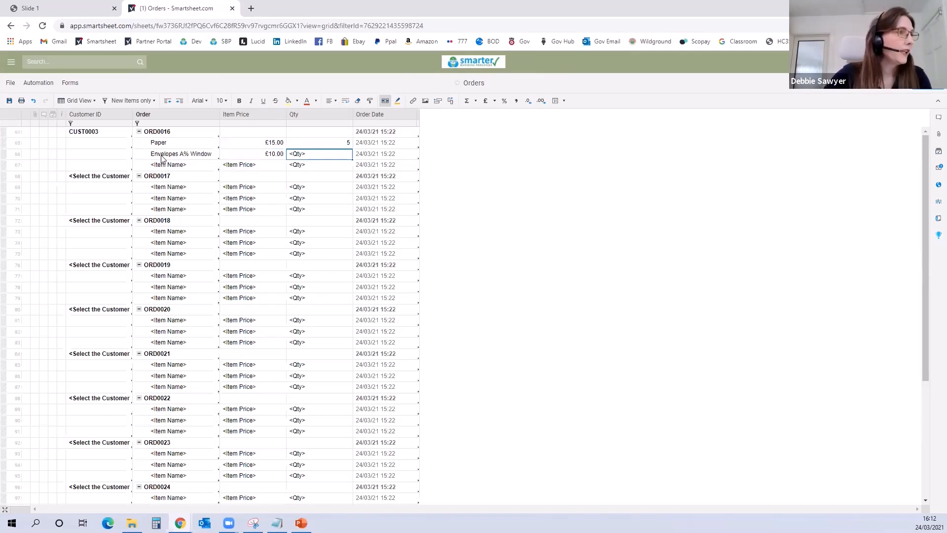
type("10")
key("Tab")
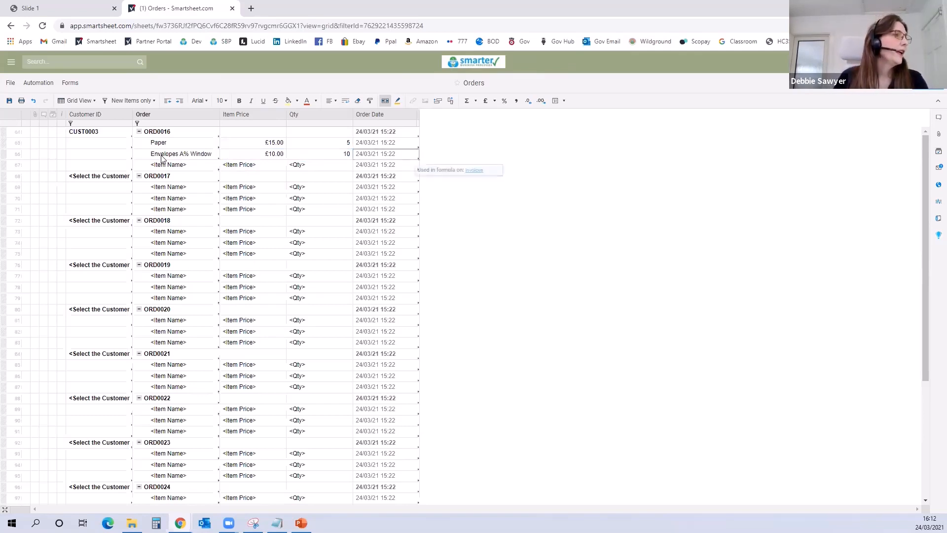
Step: Delete the order's unused third item row and save the Orders sheet
right_click(7, 166)
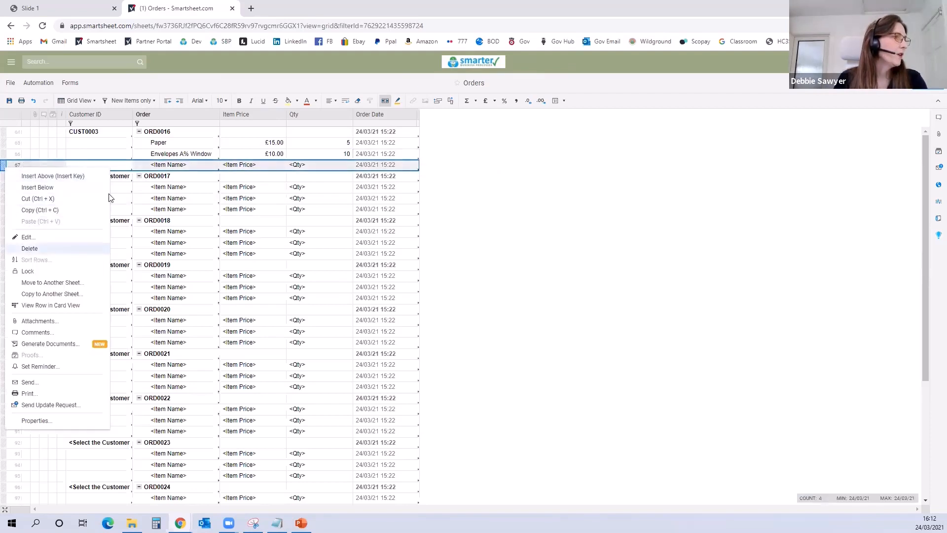
left_click(29, 249)
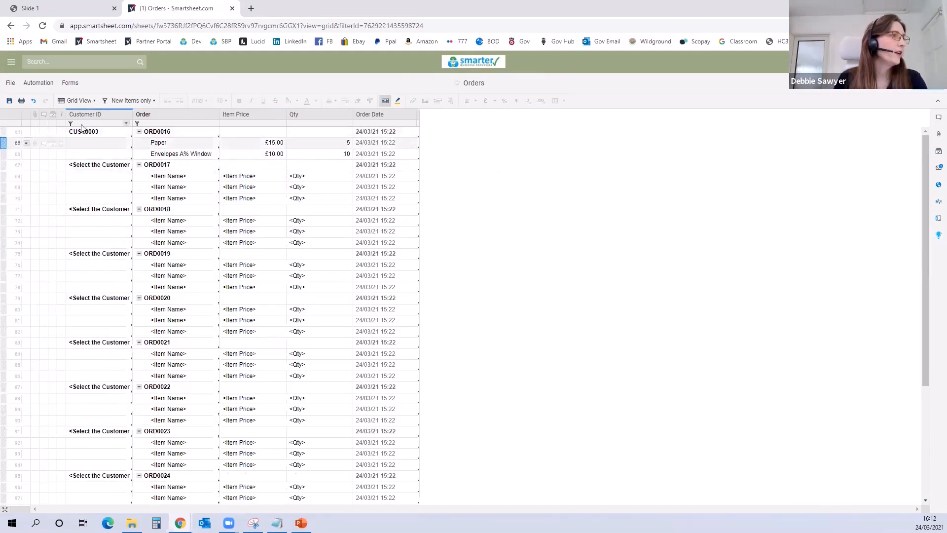
left_click(153, 146)
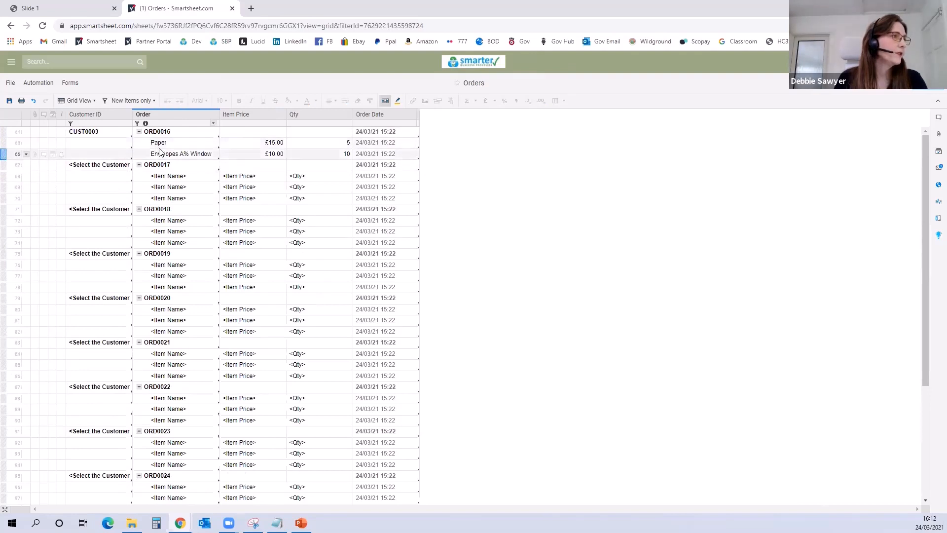
left_click(10, 101)
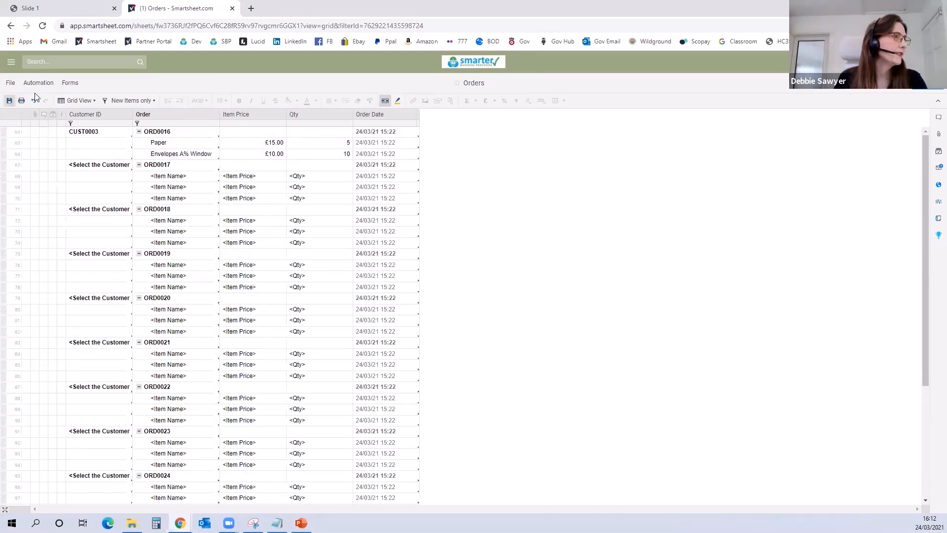
Step: Open the Invoices sheet from the workspace and filter it to Invoices Ready to Generate
left_click(10, 26)
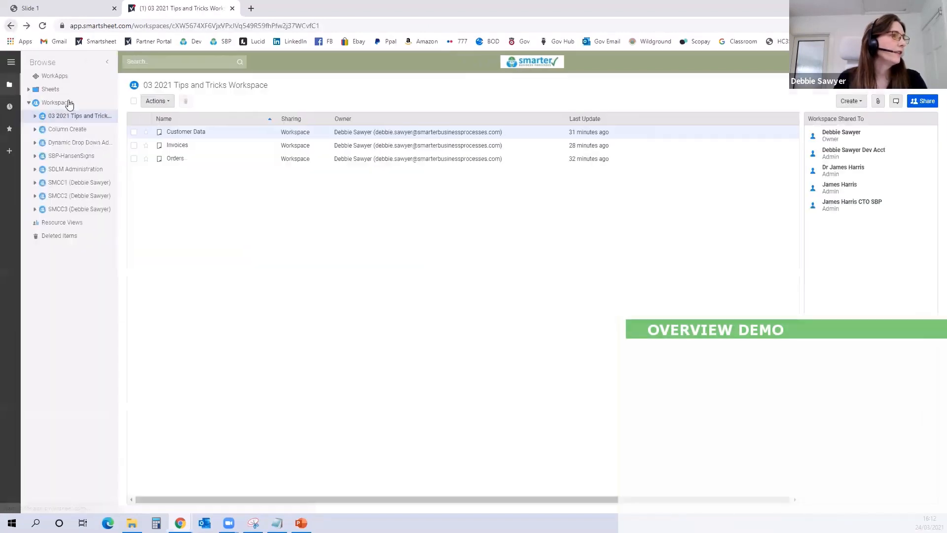
left_click(179, 145)
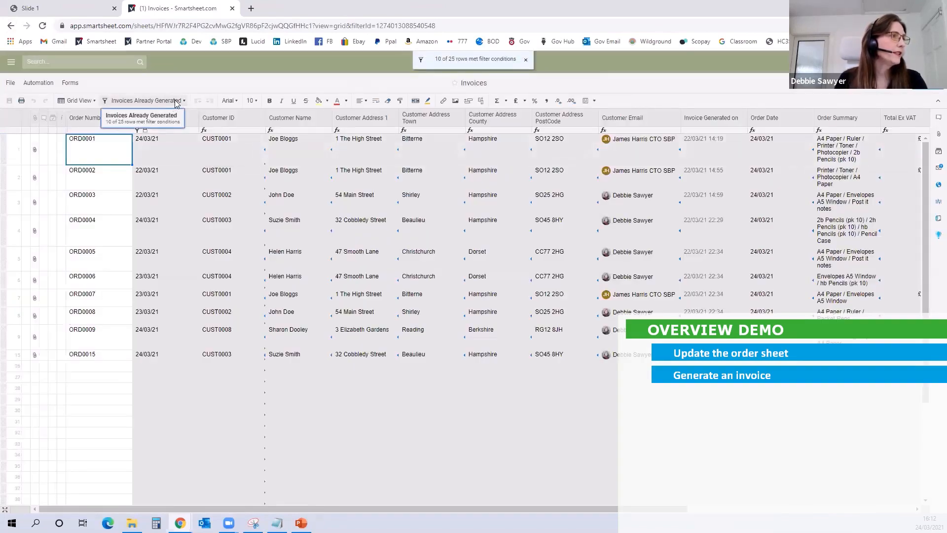
left_click(175, 100)
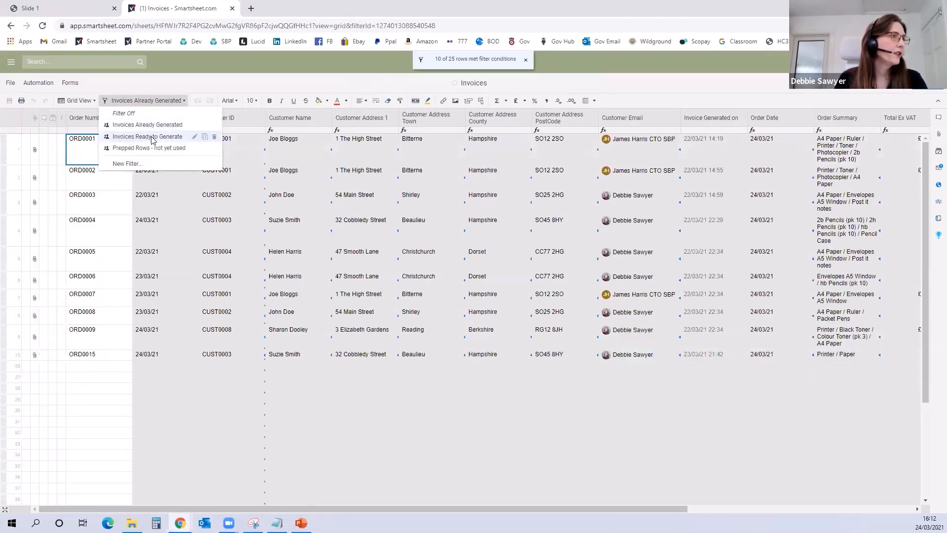
left_click(148, 137)
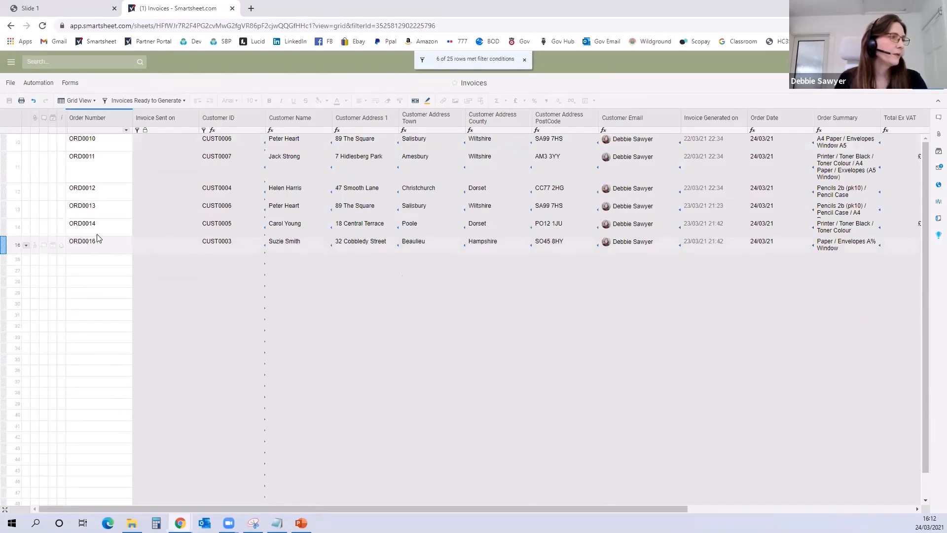
Step: Generate the new order's invoice with the SBP Invoice Example Form2.pdf mapping, attach it to its row and return to the sheet
left_click_drag(351, 507, 483, 508)
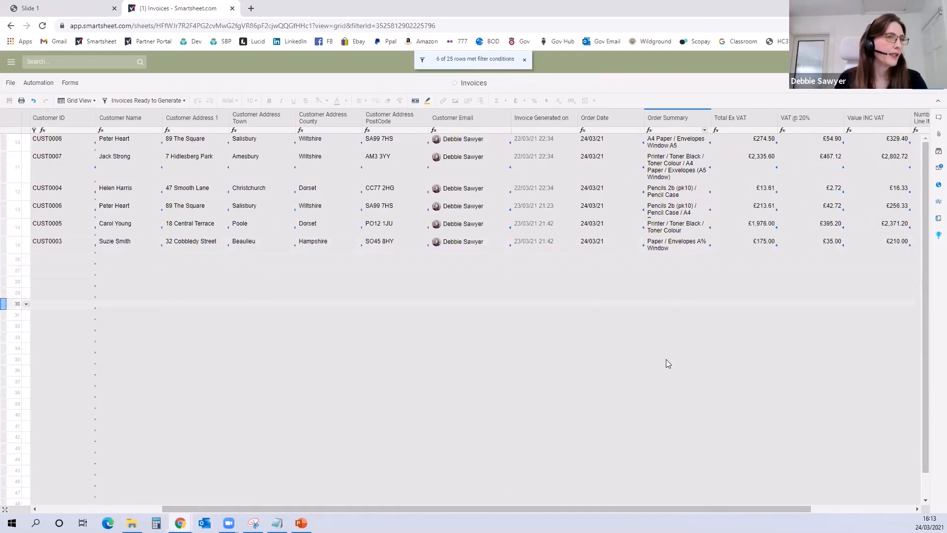
left_click_drag(594, 507, 289, 410)
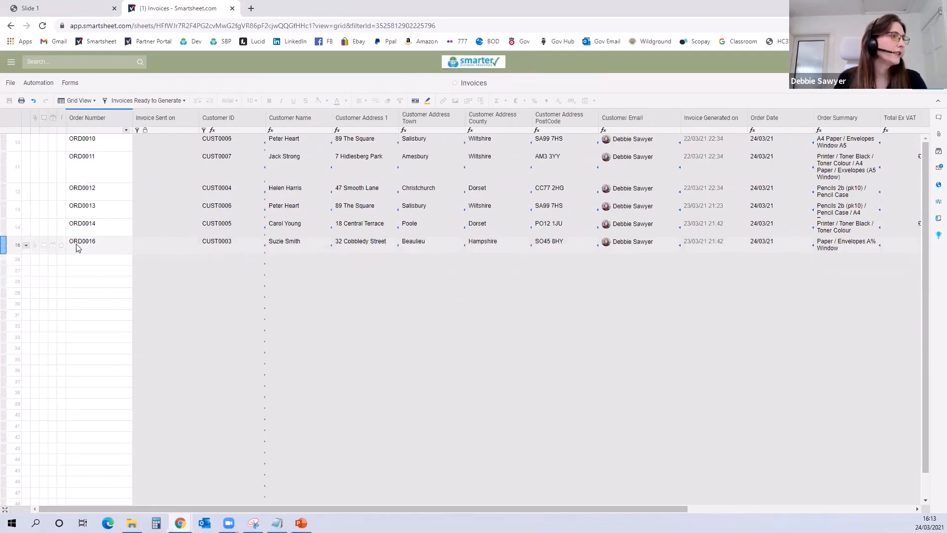
left_click(26, 245)
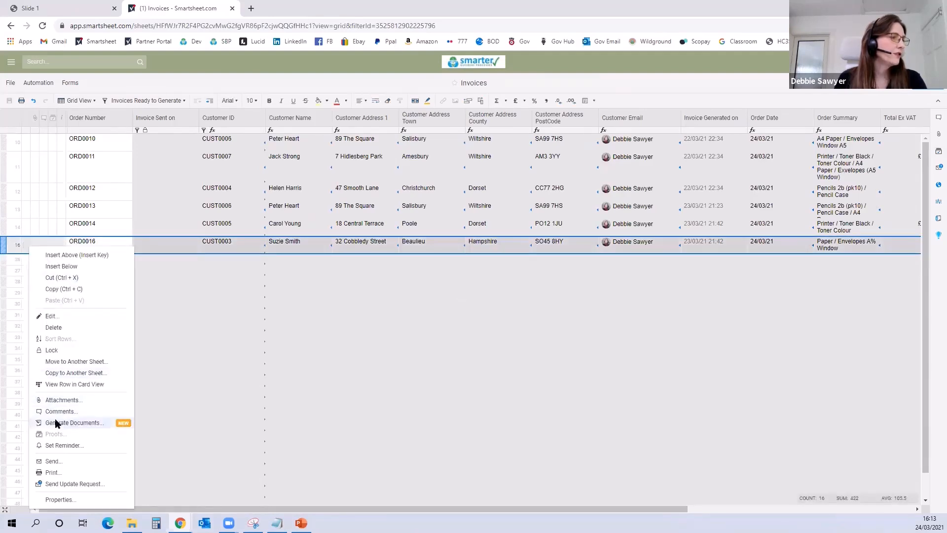
left_click(74, 423)
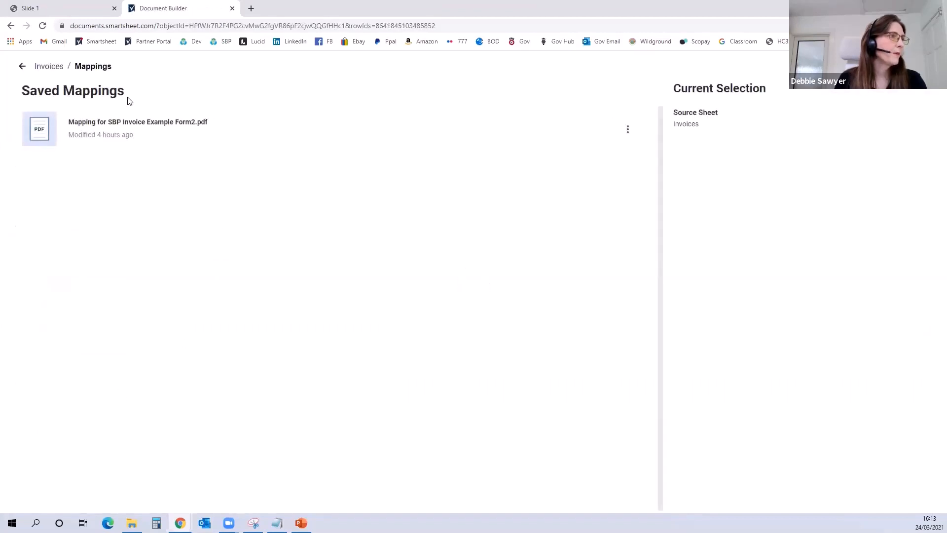
mouse_move(622, 134)
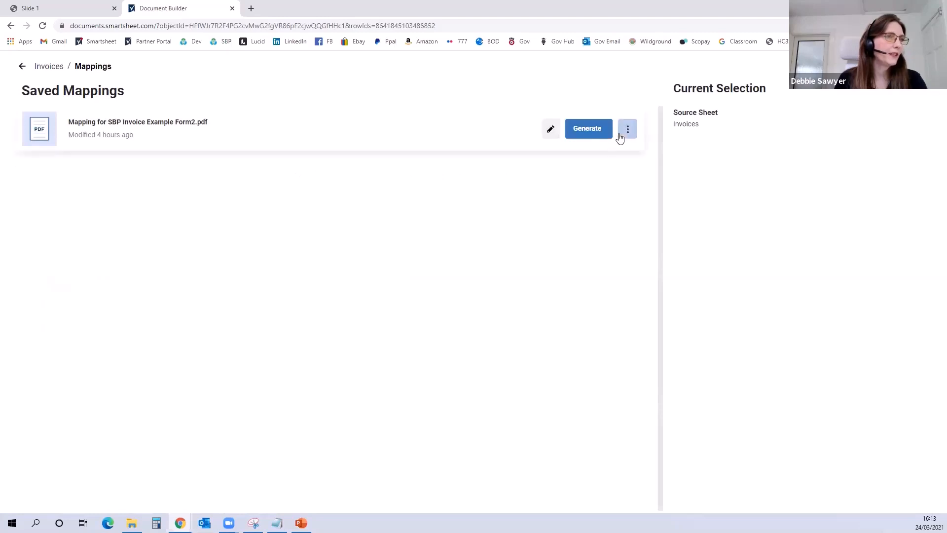
left_click(587, 134)
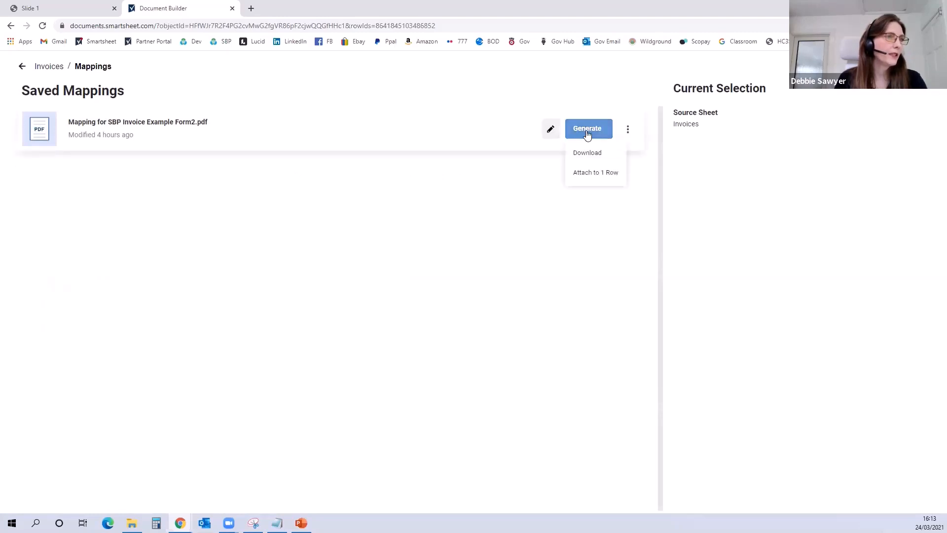
left_click(587, 174)
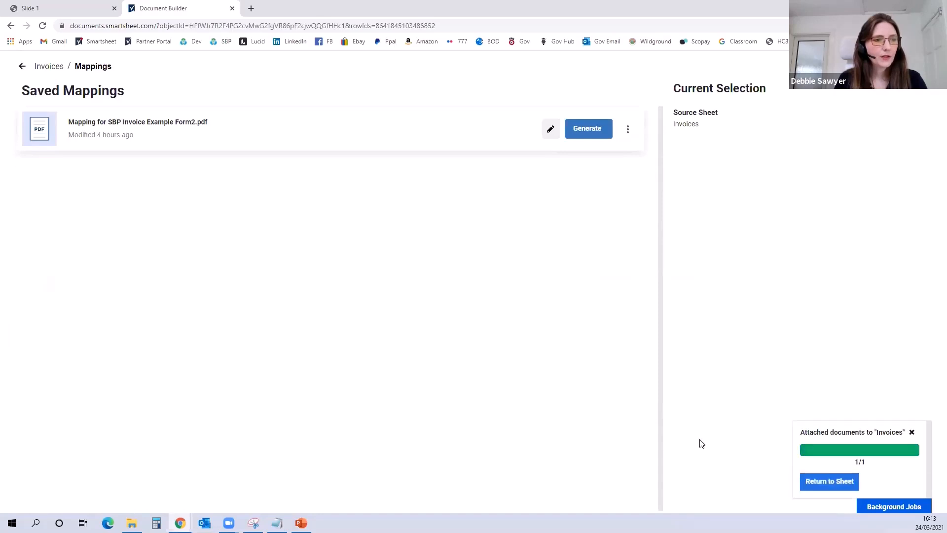
left_click(825, 482)
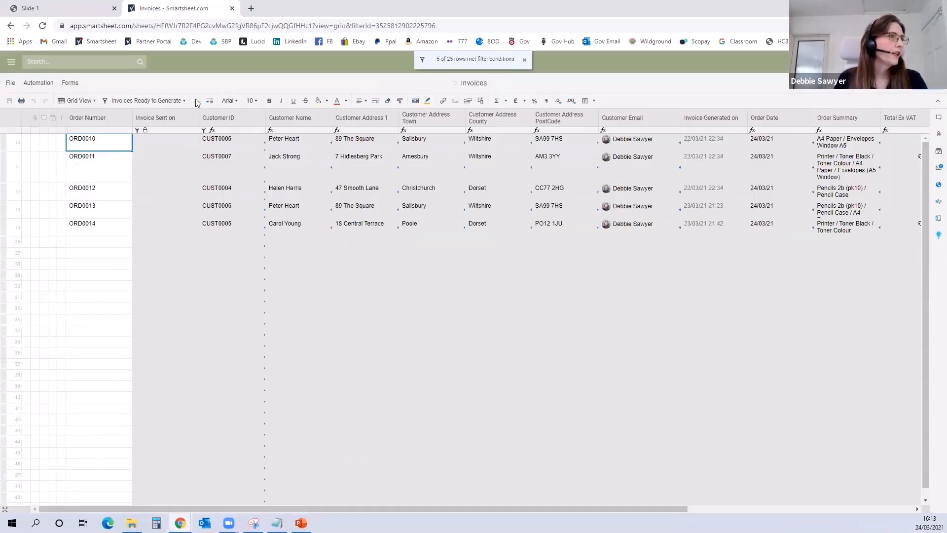
Step: Filter the sheet to Invoices Already Generated and check the PDF invoice attached to the new order's row
left_click(165, 102)
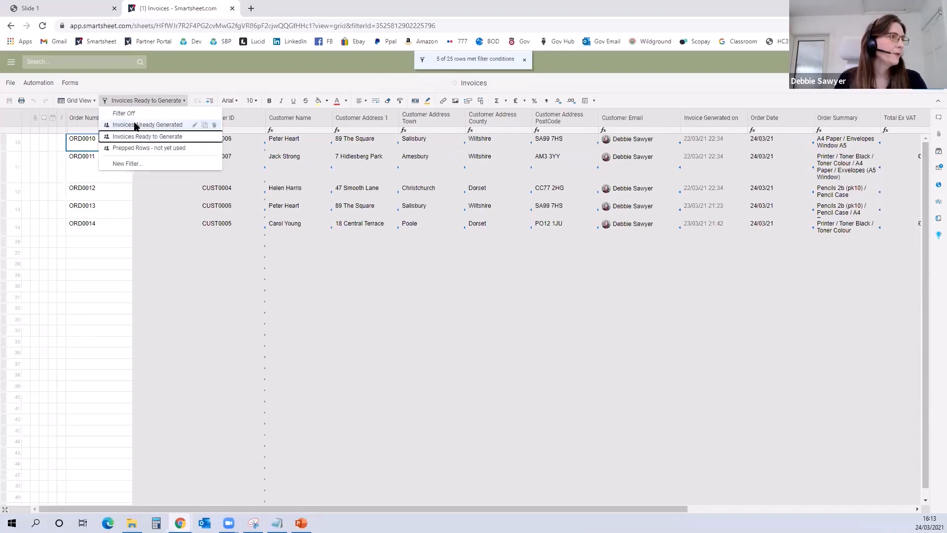
left_click(158, 125)
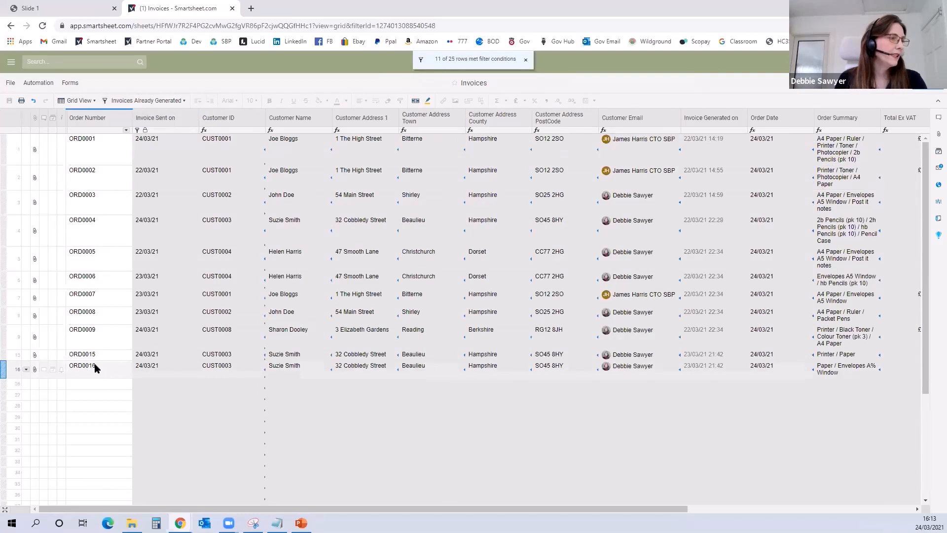
mouse_move(36, 373)
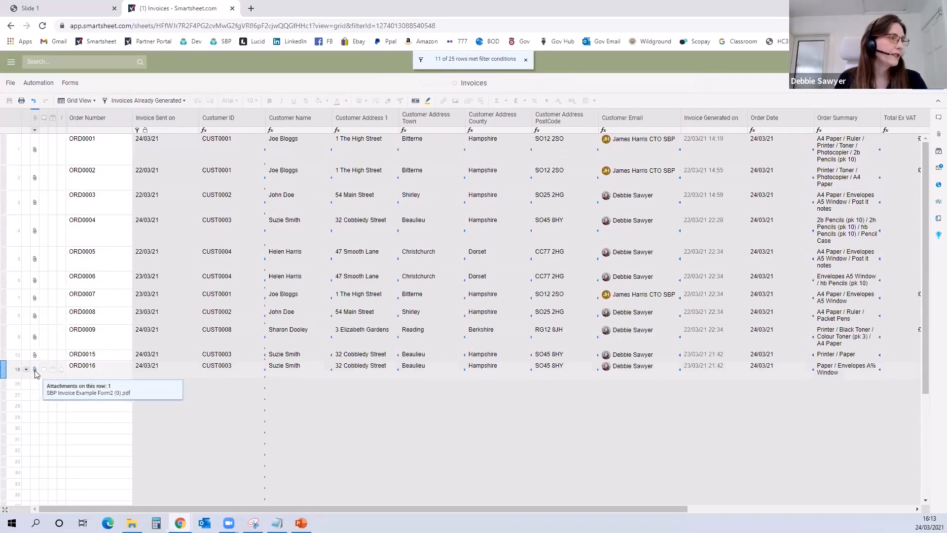
left_click(35, 370)
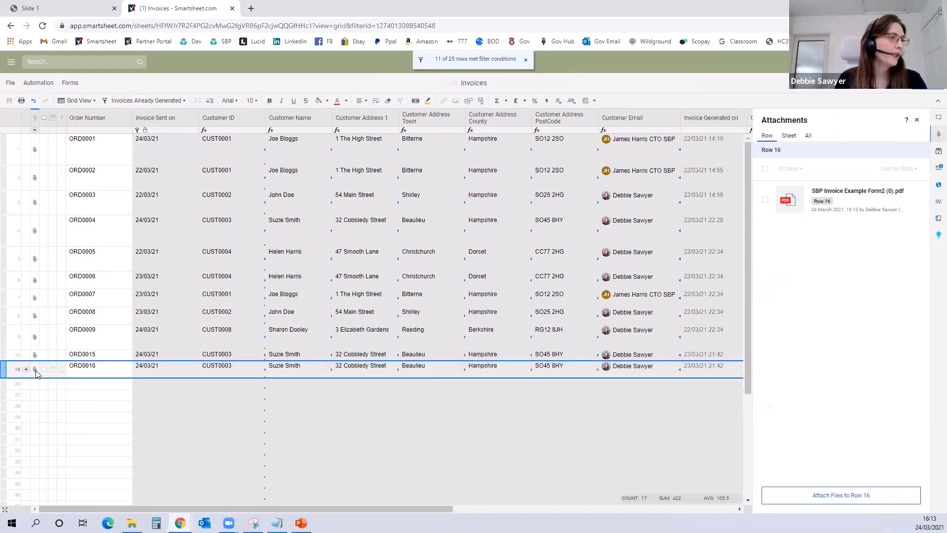
left_click(821, 191)
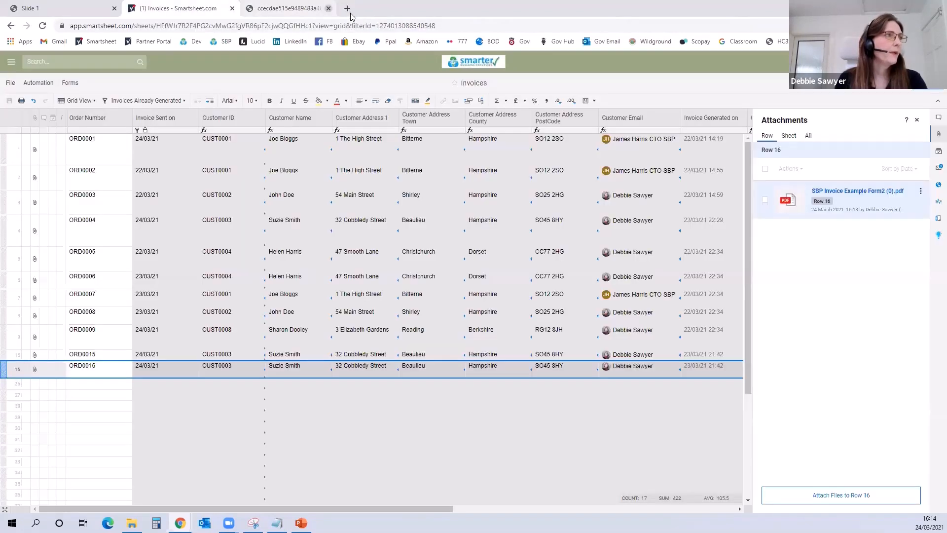
left_click(350, 9)
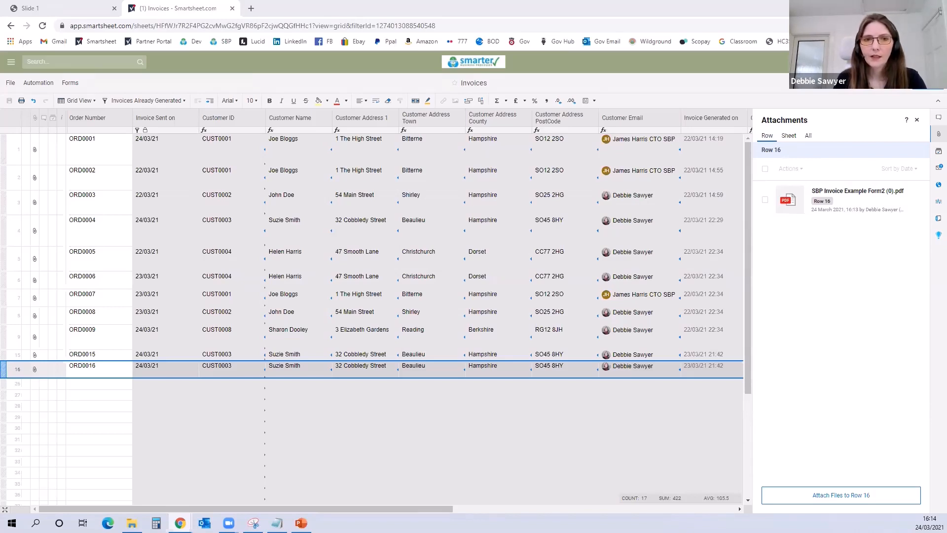
Step: Check the SBP Invoice Generated notification email and its attached invoice link, and close the email window
left_click_drag(423, 83, 422, 83)
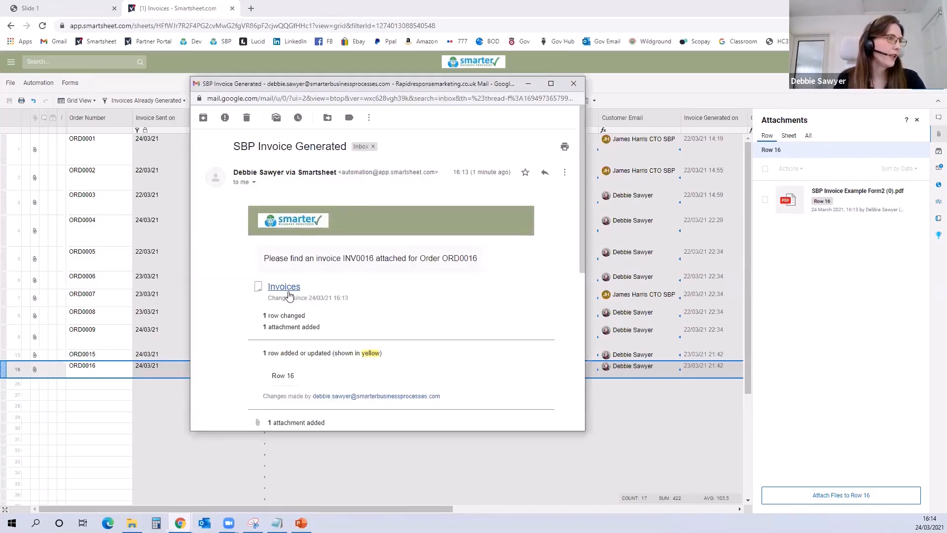
scroll(345, 349, "down", 3)
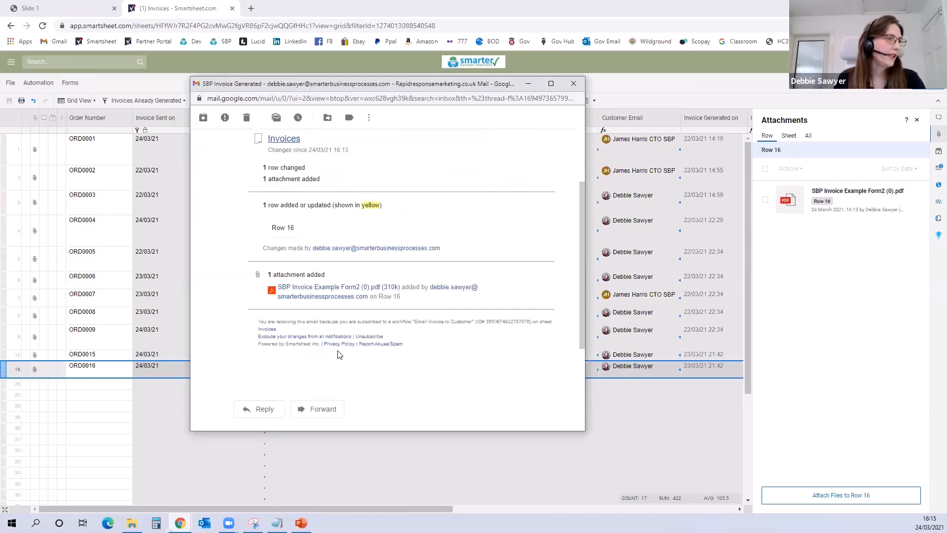
left_click(304, 288)
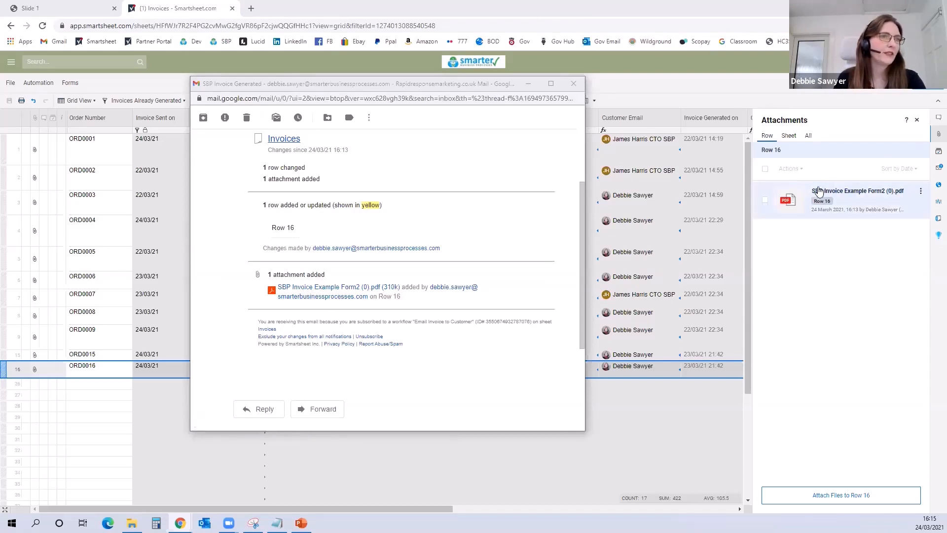
left_click(403, 85)
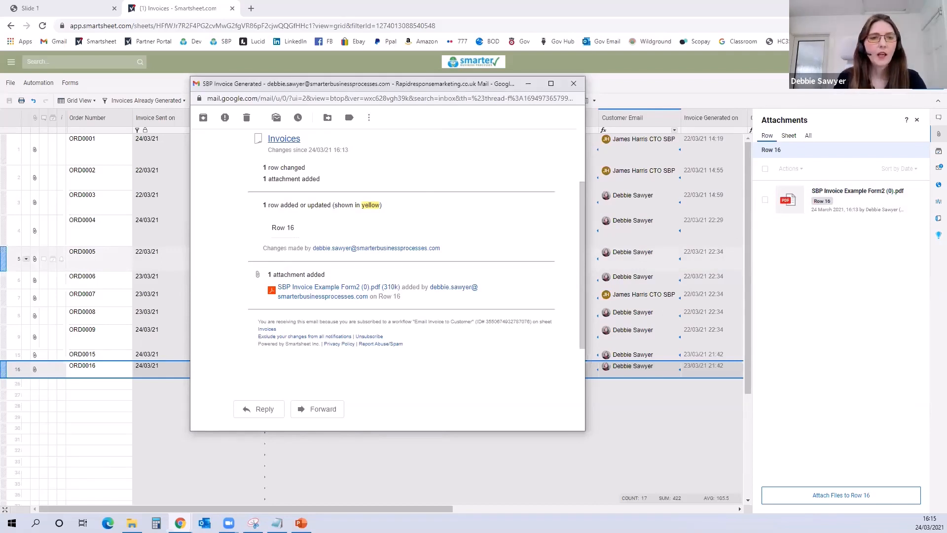
left_click(573, 83)
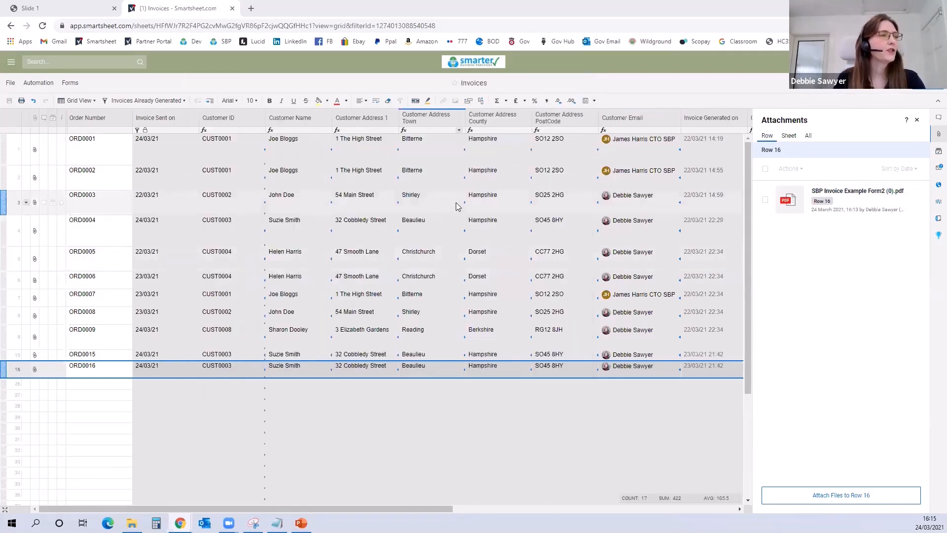
Step: Browse to the workspace from the Invoices sheet
left_click(10, 63)
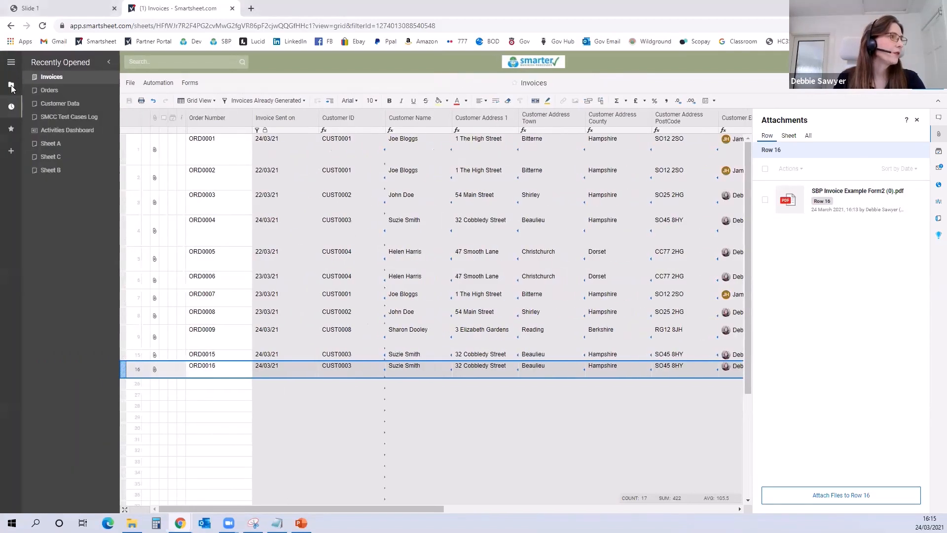
left_click(11, 85)
left_click(74, 116)
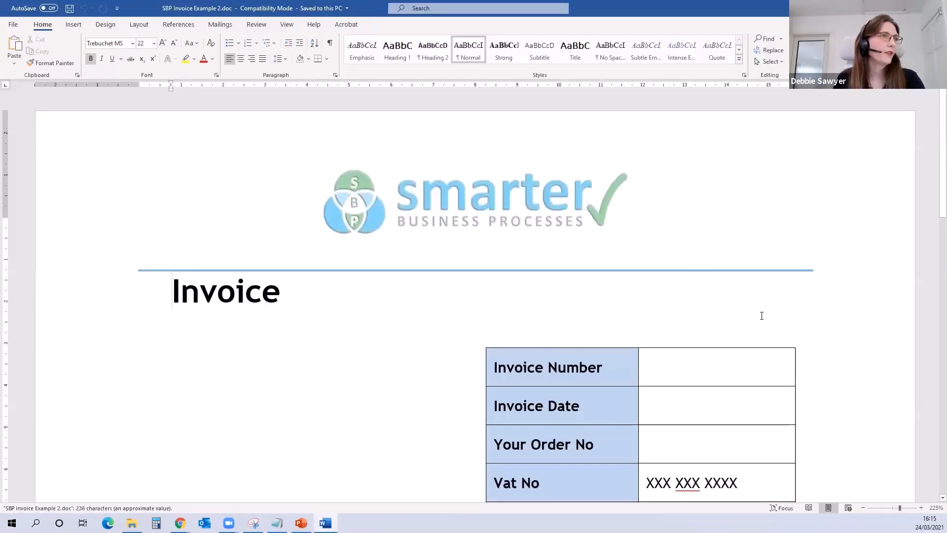
Step: Switch to Word and view the SBP Invoice Example 2.doc template as one whole page
left_click(287, 24)
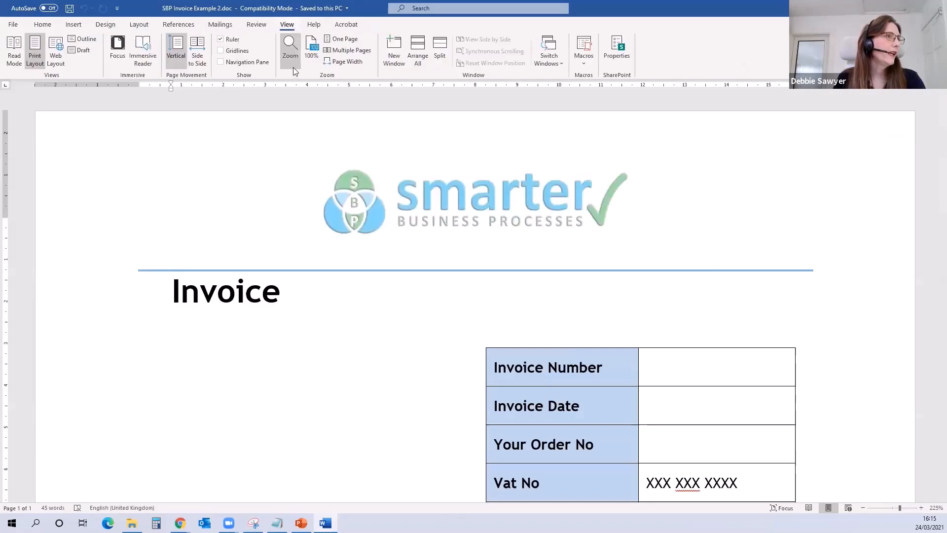
left_click(341, 39)
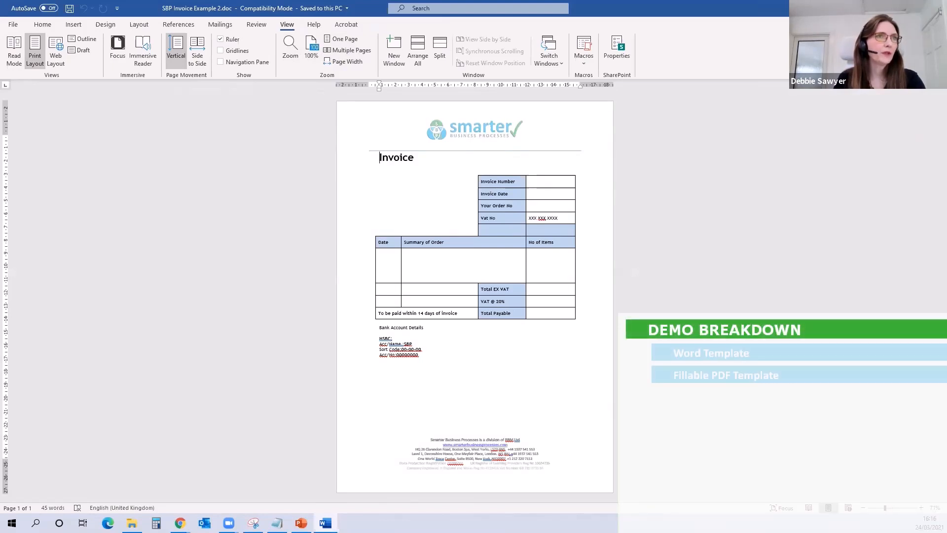
Step: Switch to Adobe Acrobat and create a fillable form from SBP Invoice Example 2.doc with the Prepare Form tool
key("alt+Tab")
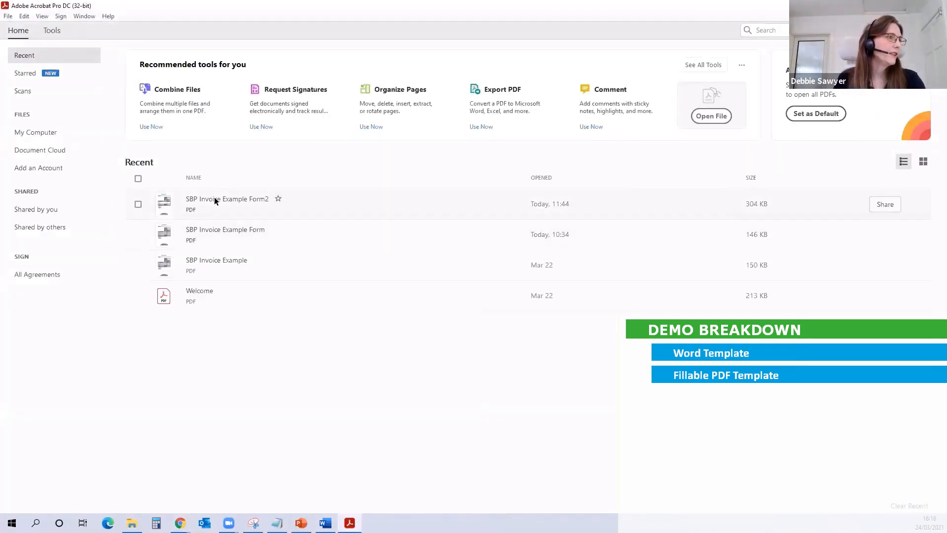
left_click(51, 30)
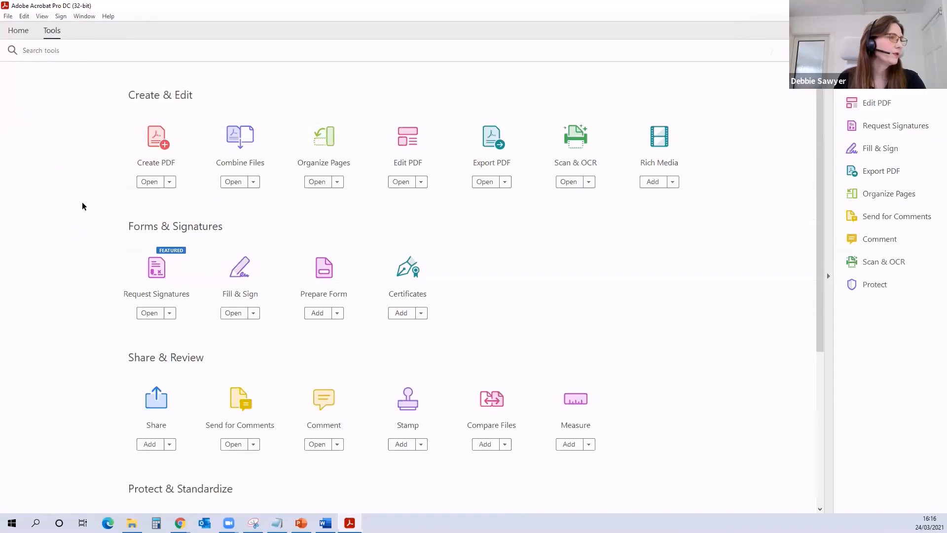
left_click(321, 274)
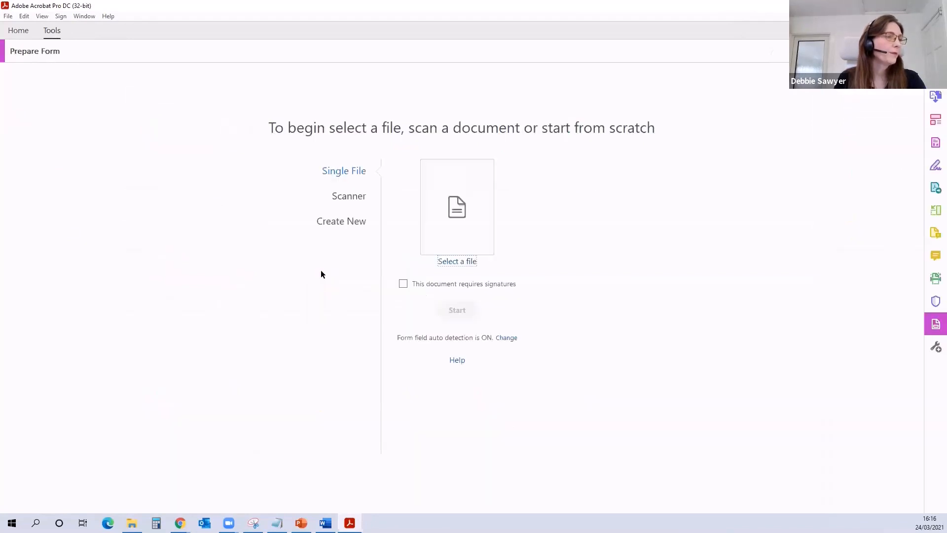
left_click(455, 218)
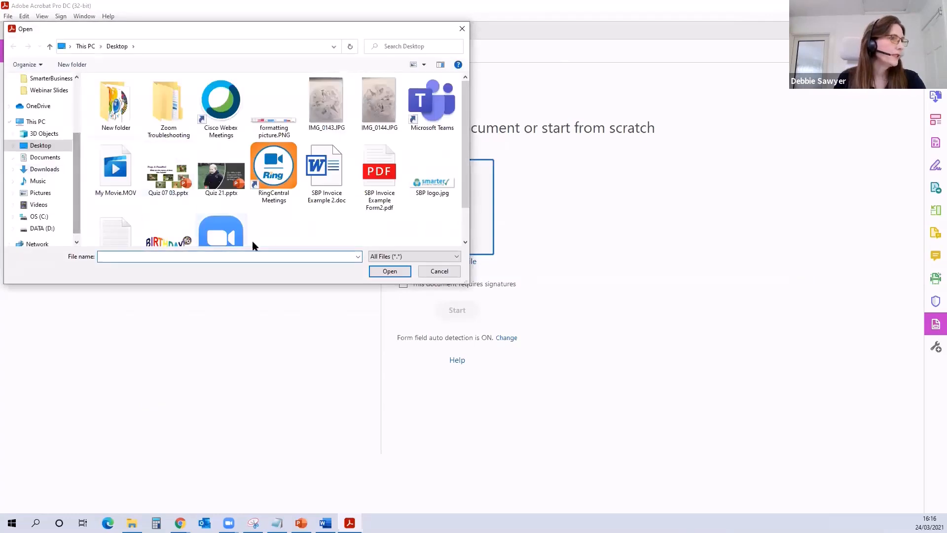
left_click(324, 190)
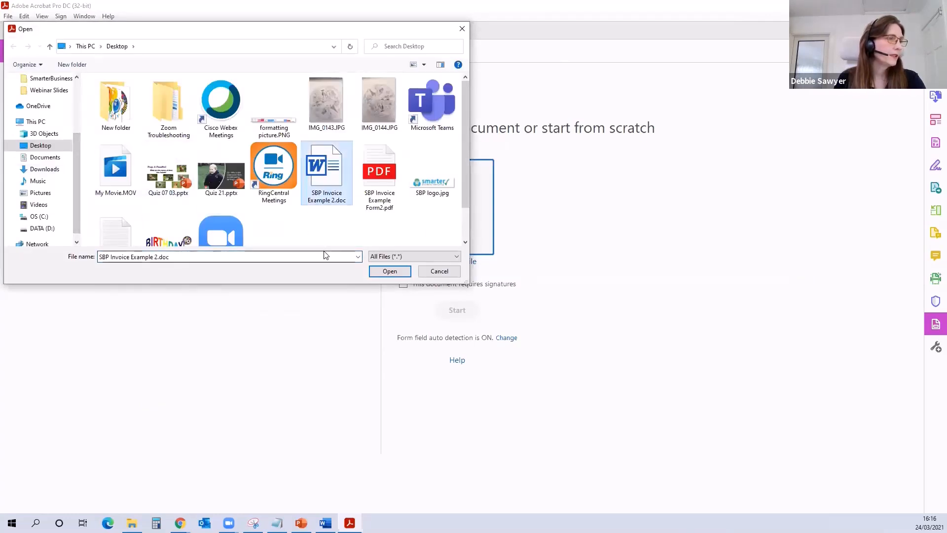
left_click(391, 271)
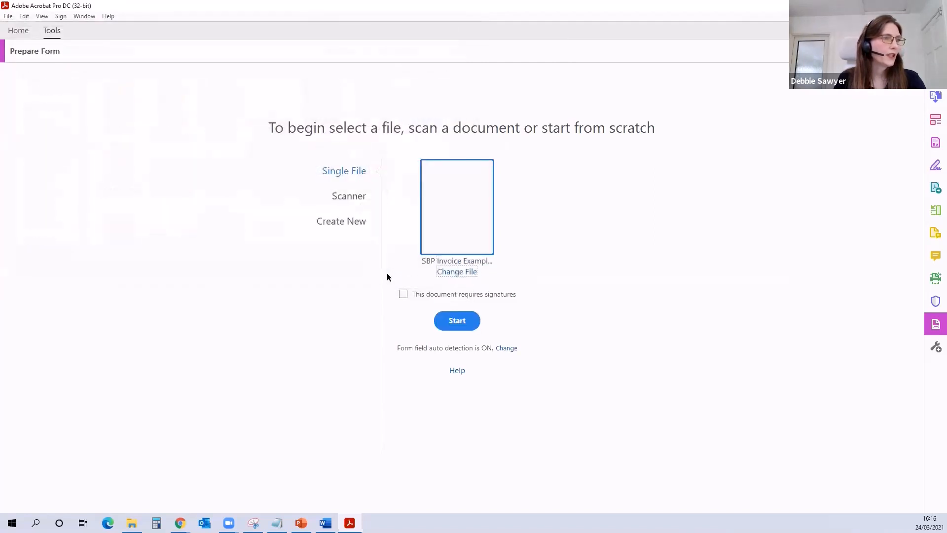
left_click(461, 323)
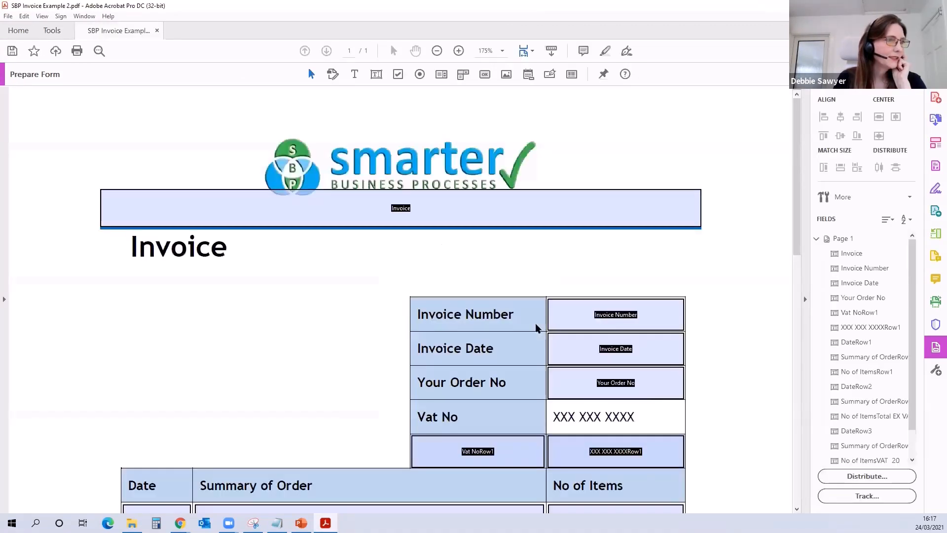
Step: Examine the automatically detected form fields in the invoice details, order summary and totals tables
left_click_drag(795, 165, 782, 205)
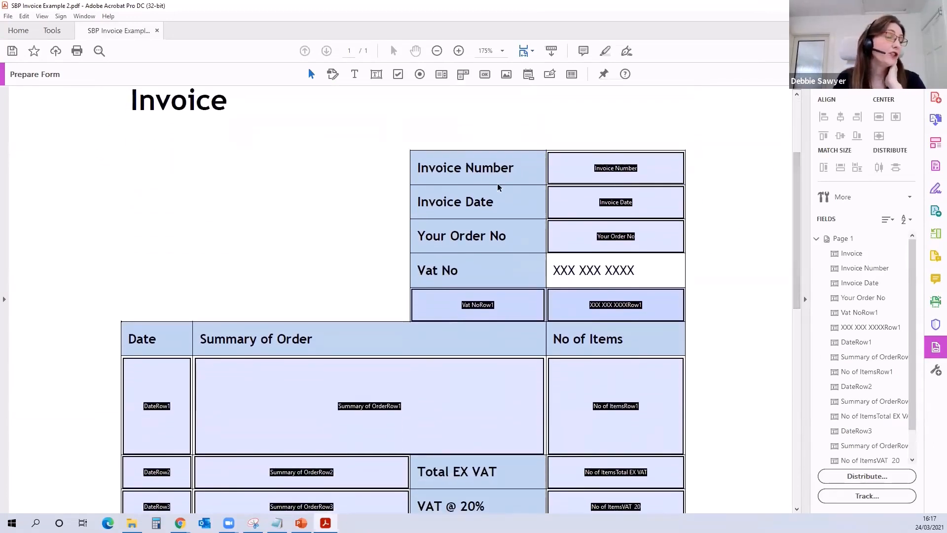
left_click(635, 201)
left_click(623, 242)
left_click(629, 305)
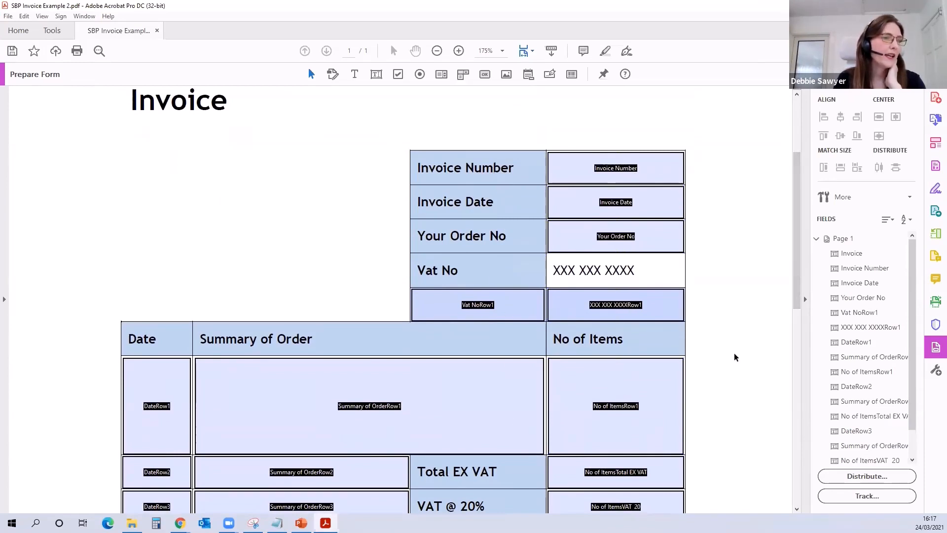
left_click_drag(799, 289, 799, 349)
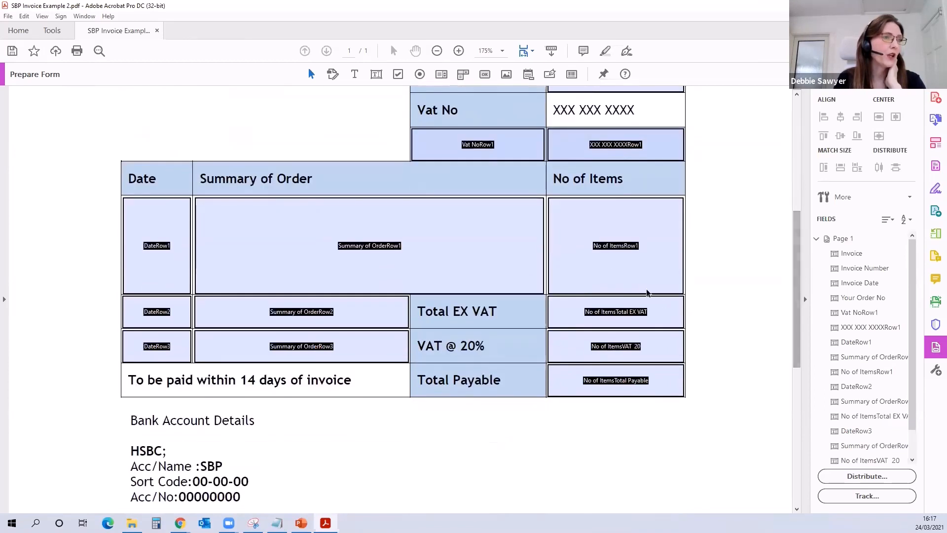
left_click(573, 390)
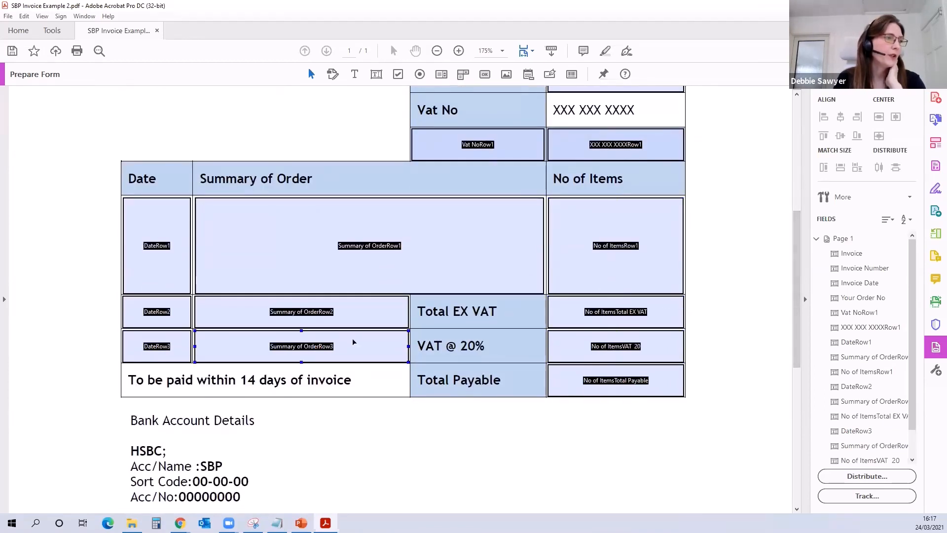
left_click(256, 336)
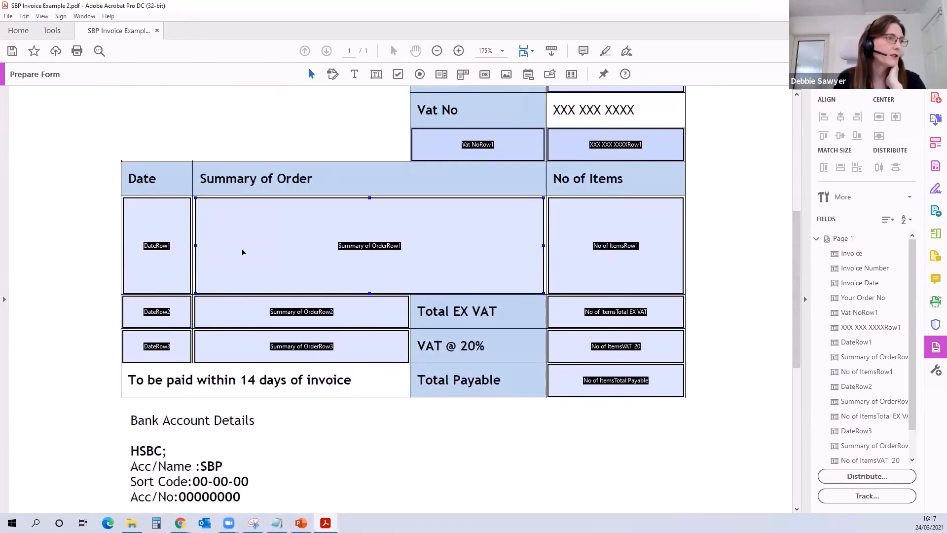
left_click(325, 347)
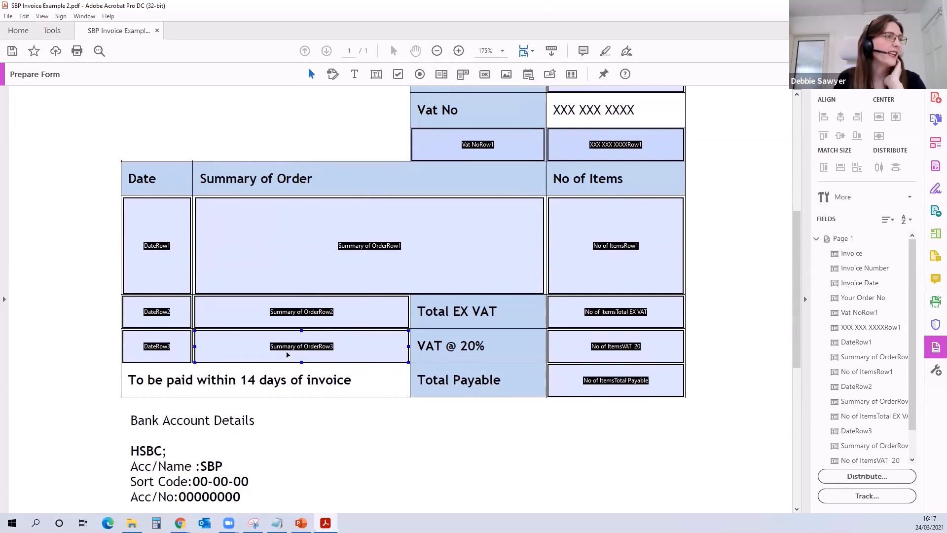
Step: Delete the unneeded DateRow2, Summary of OrderRow2, Summary of OrderRow3 and DateRow3 fields from the order table
left_click(164, 323)
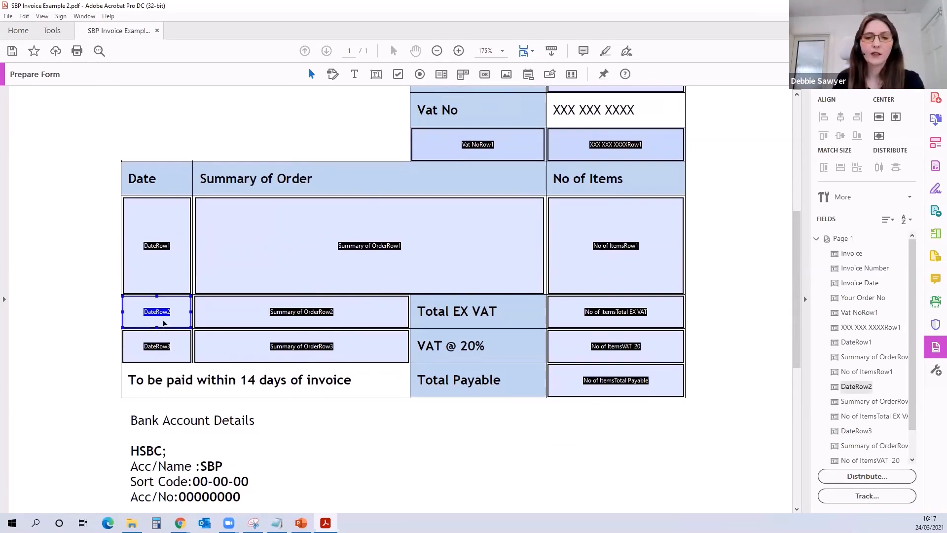
key("Delete")
left_click(229, 312)
key("Delete")
left_click(227, 350)
key("Delete")
left_click(157, 351)
key("Delete")
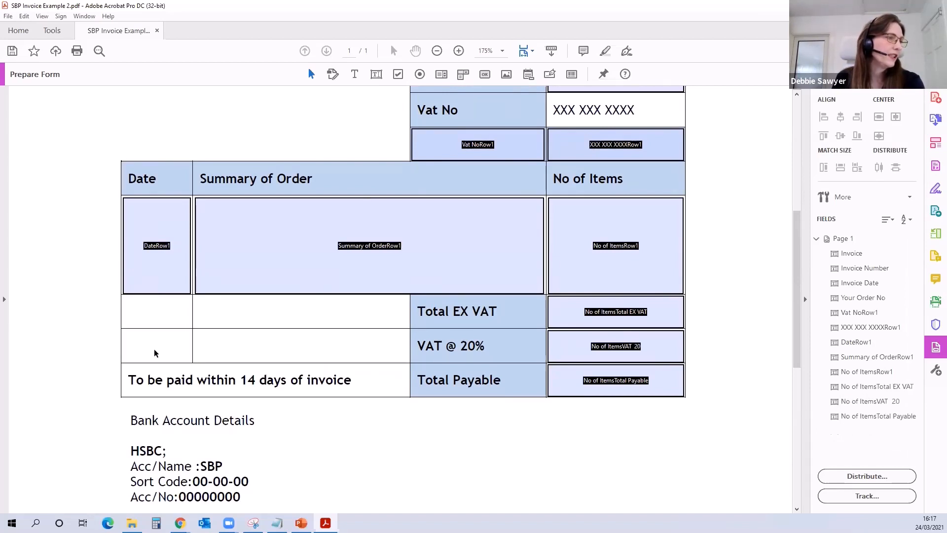
Step: Delete the Vat NoRow1 and XXX XXX XXXXRow1 fields below the VAT number and the Invoice field under the logo
scroll(475, 346, "up", 3)
left_click(477, 215)
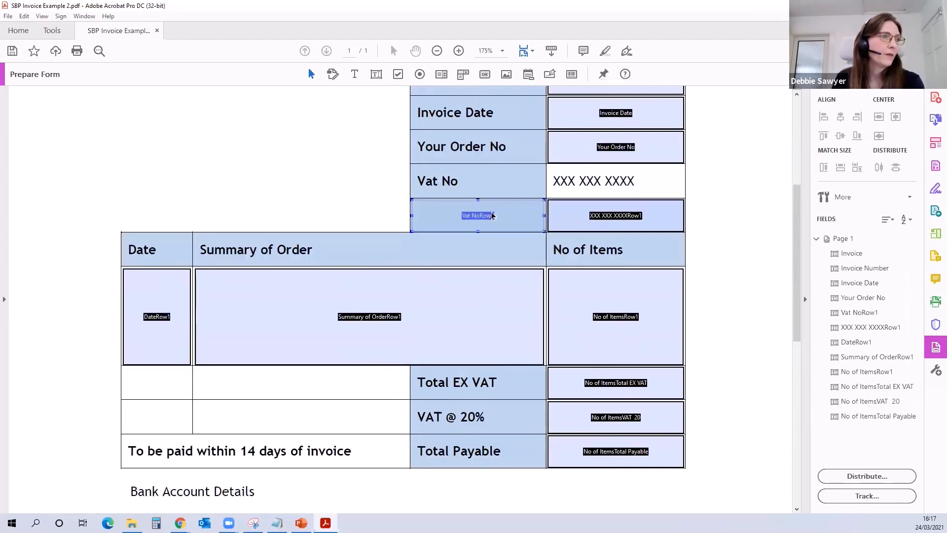
key("Delete")
left_click(596, 216)
key("Delete")
scroll(513, 236, "up", 8)
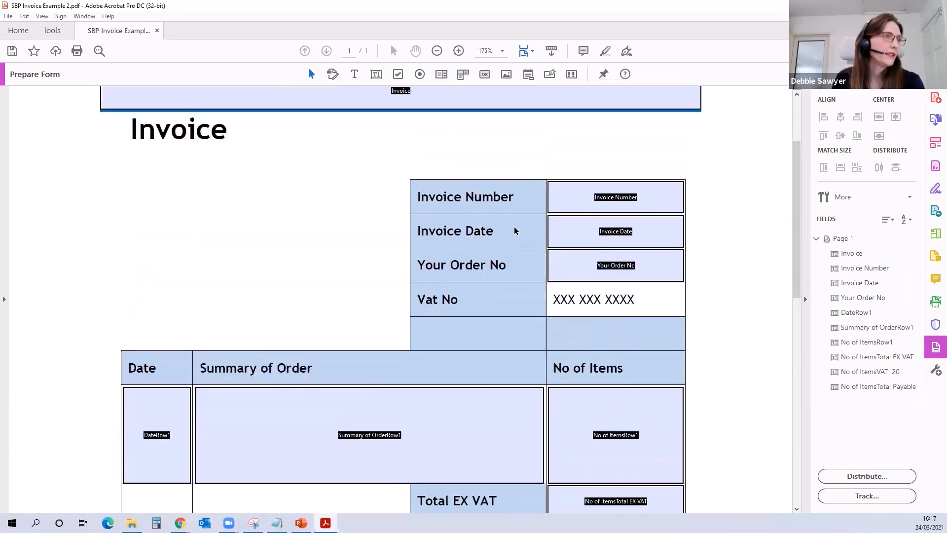
left_click(487, 165)
key("Delete")
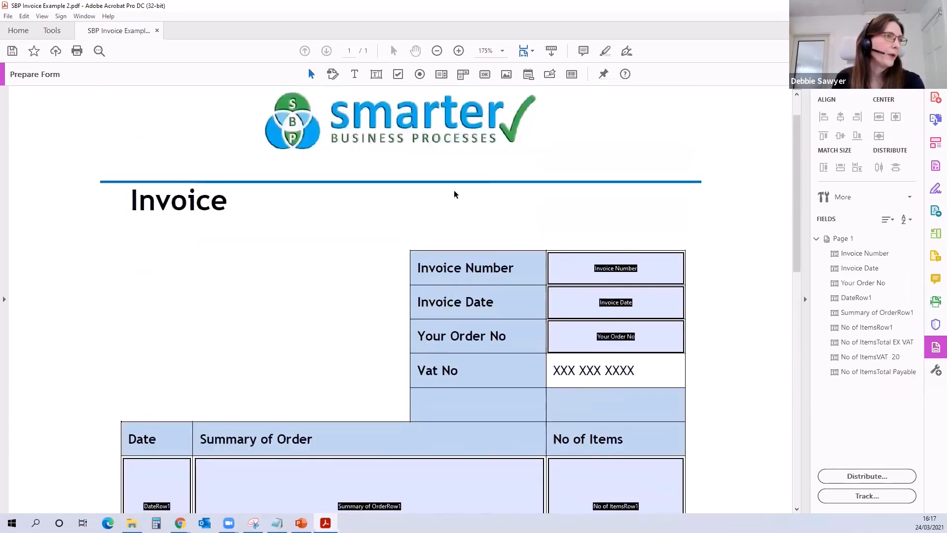
Step: Add a text field beside the Invoice heading and name it Cust ID
left_click(377, 74)
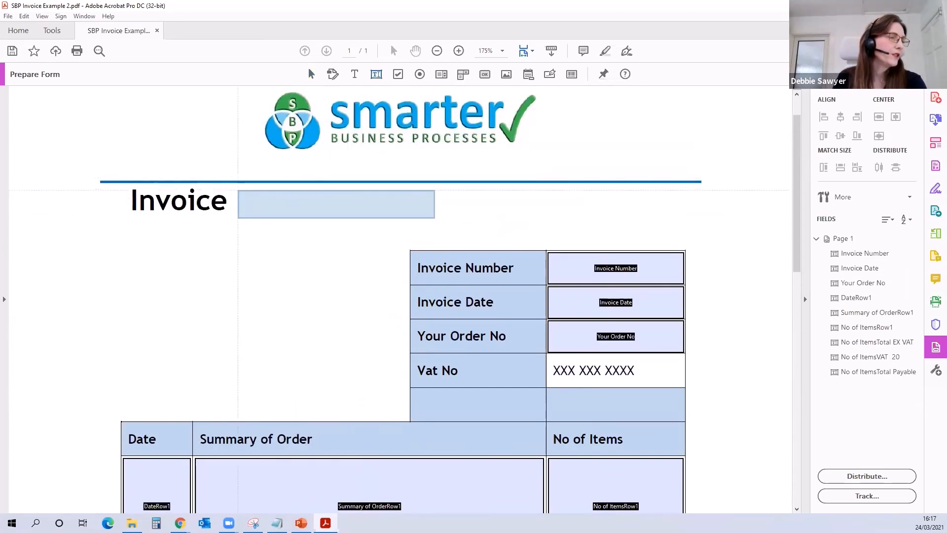
left_click(238, 191)
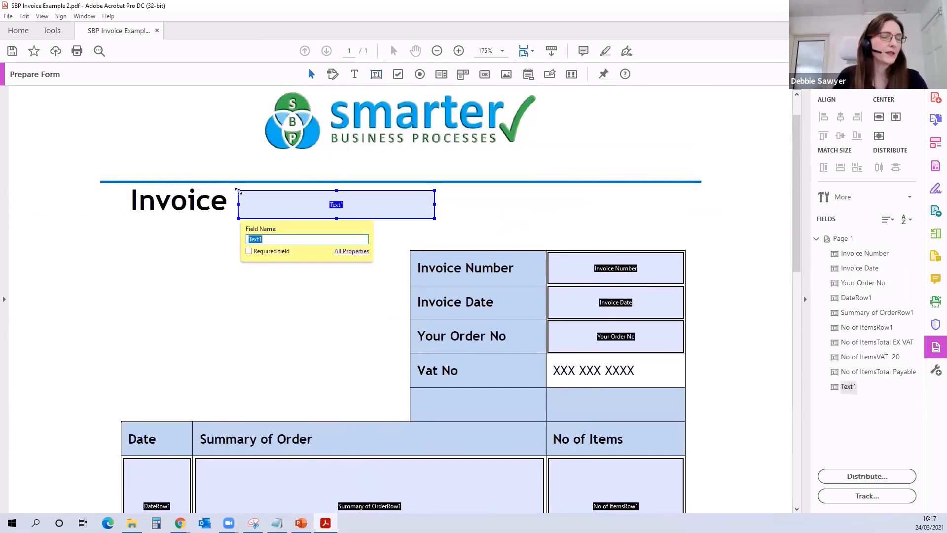
type("Cust ID")
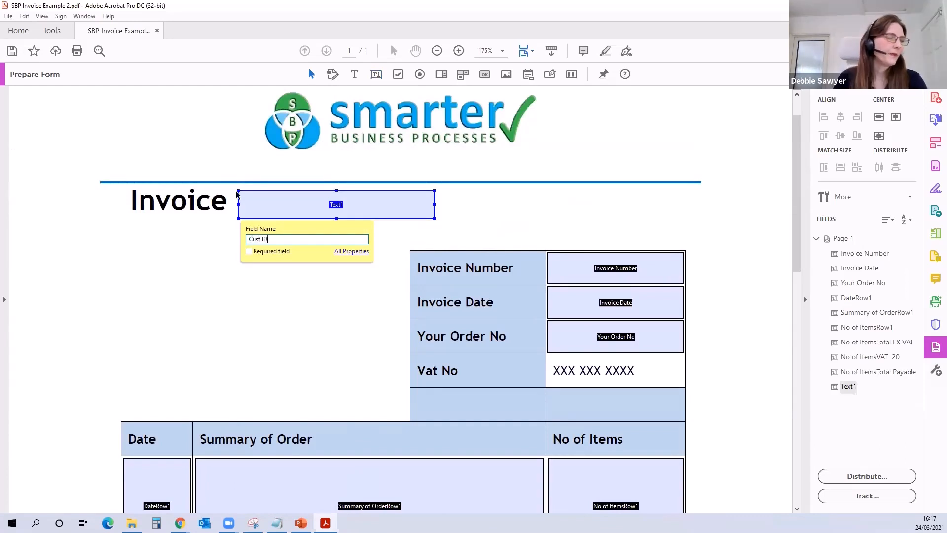
key("Return")
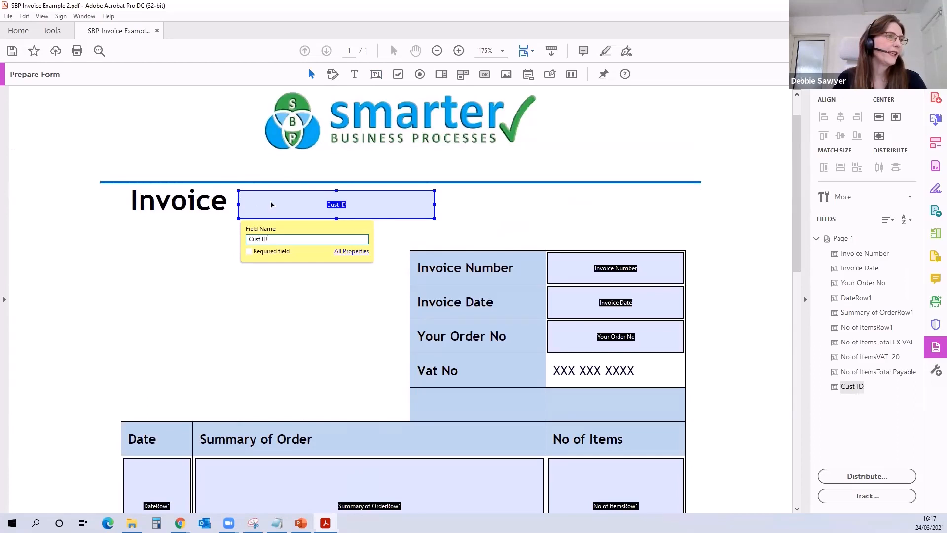
Step: Set the Cust ID field's text to font size 10 in Trebuchet MS and close its properties
left_click(351, 251)
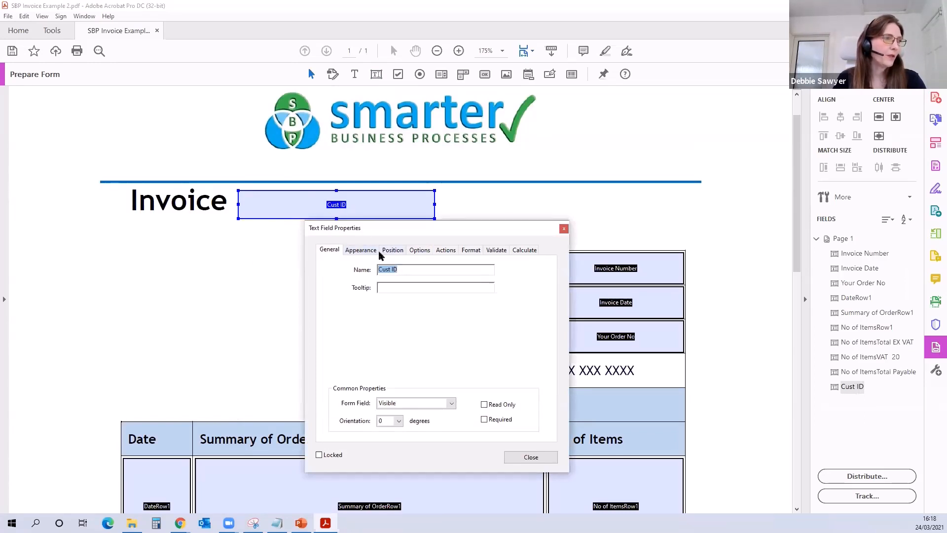
left_click(364, 251)
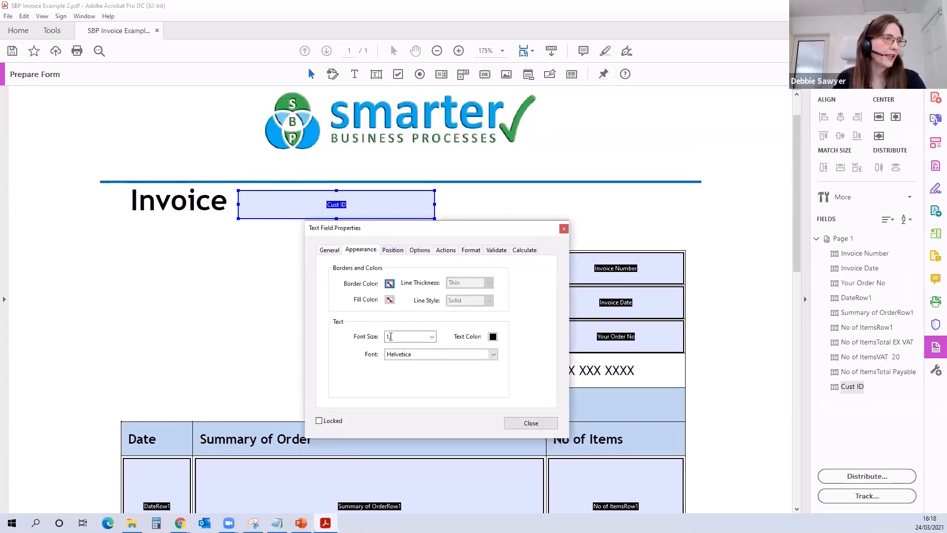
left_click(433, 337)
left_click(438, 357)
left_click(441, 357)
scroll(488, 384, "up", 5)
left_click_drag(493, 378, 495, 434)
left_click(466, 369)
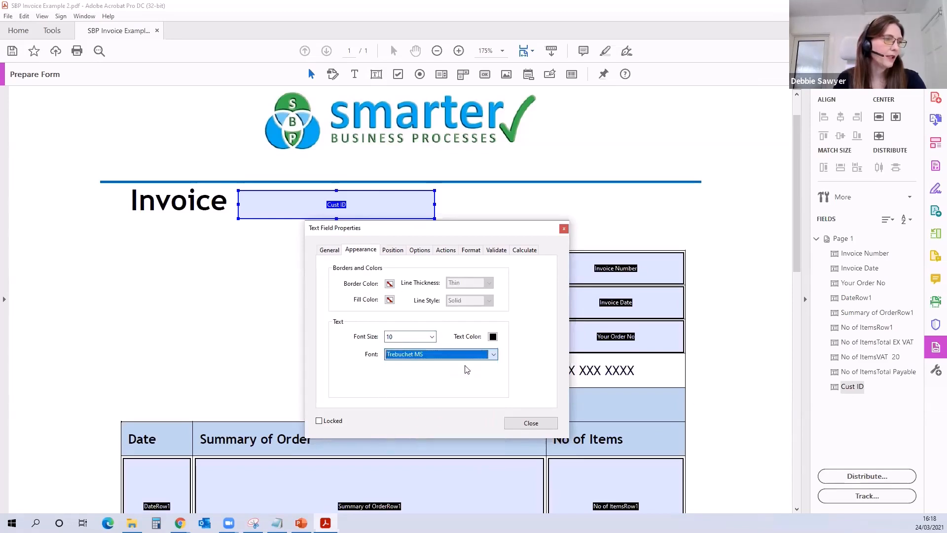
left_click(530, 423)
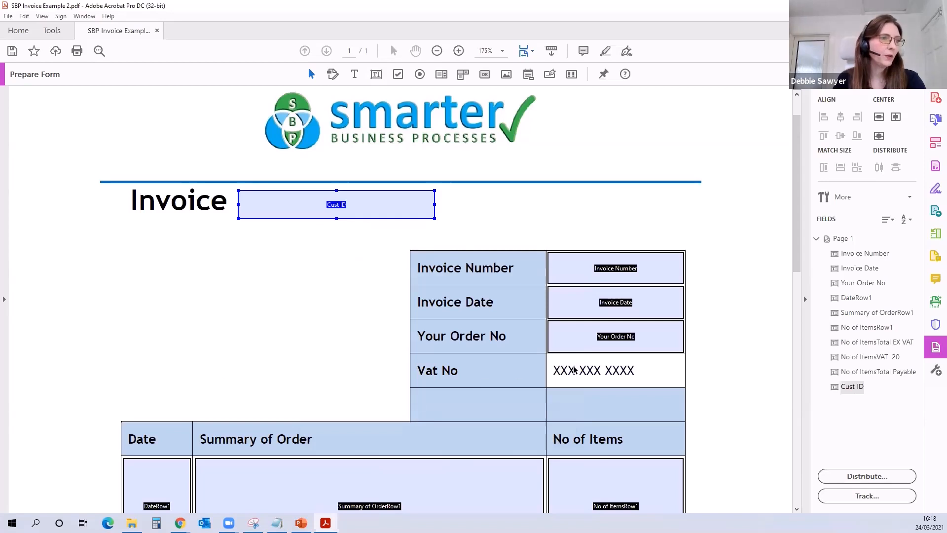
Step: Review the appearance and alignment options of the Invoice Number field, and close the PDF form without saving
double_click(627, 271)
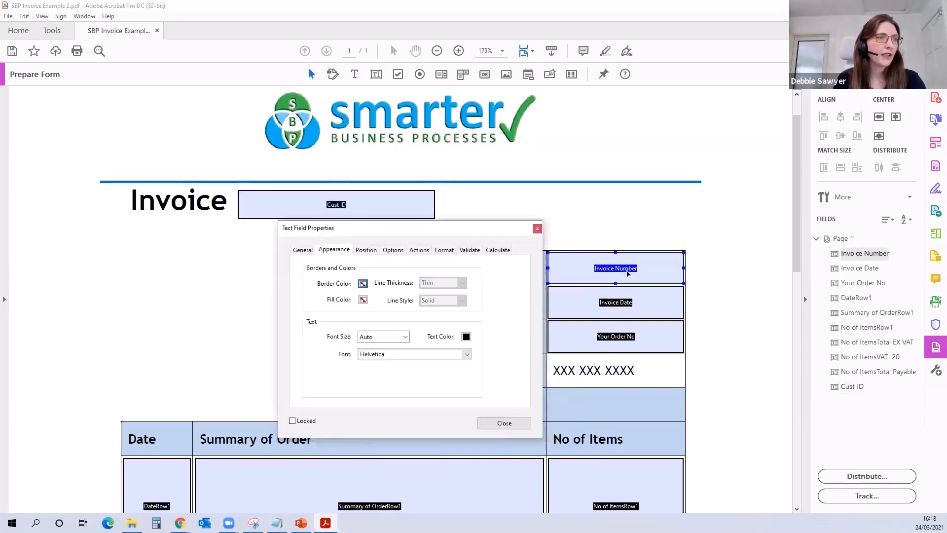
left_click(386, 251)
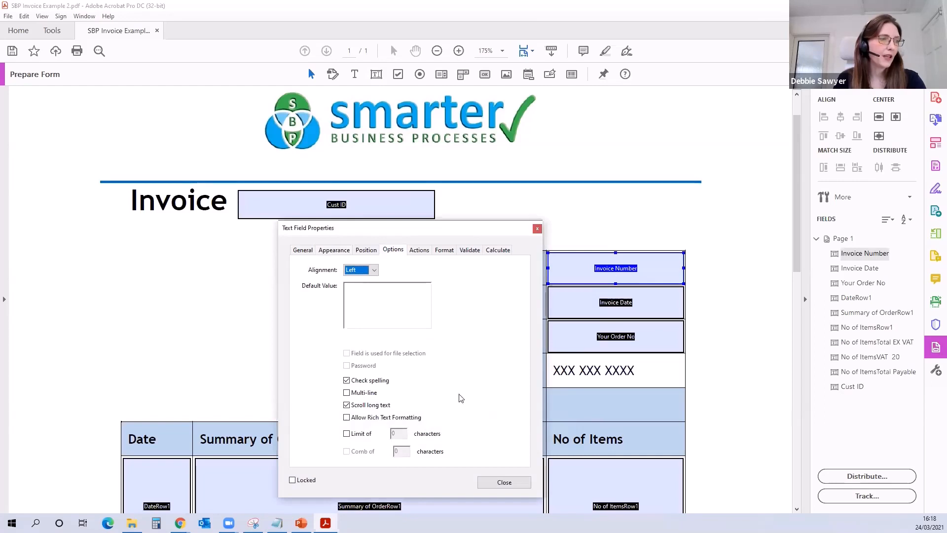
left_click(505, 482)
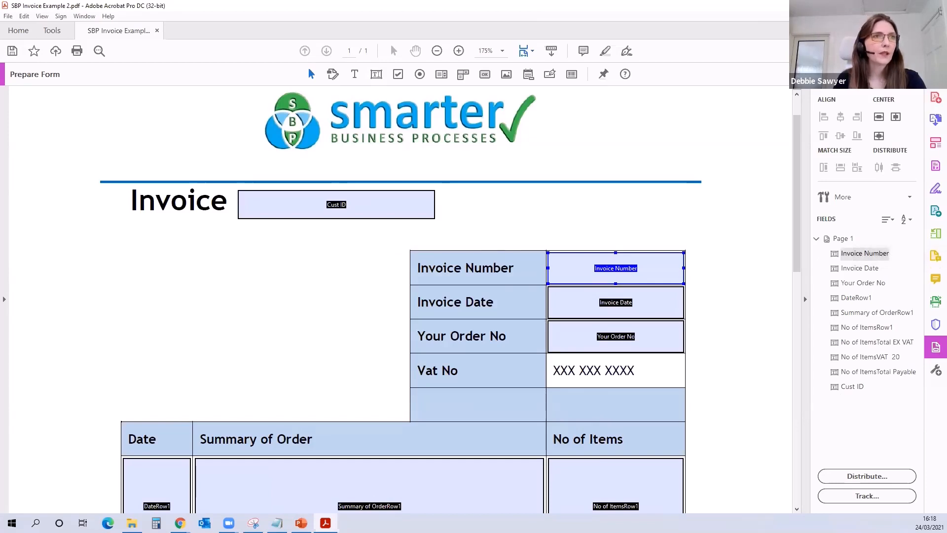
left_click(935, 6)
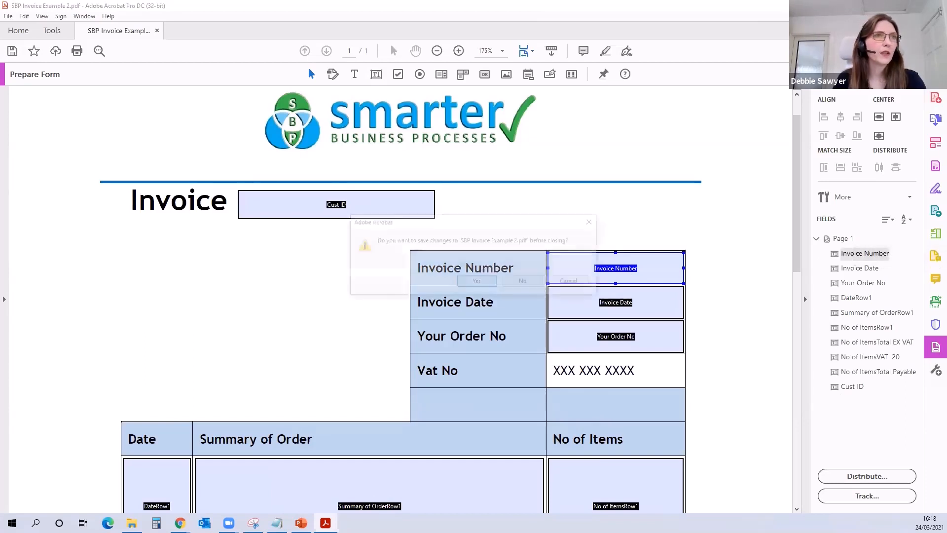
left_click(523, 282)
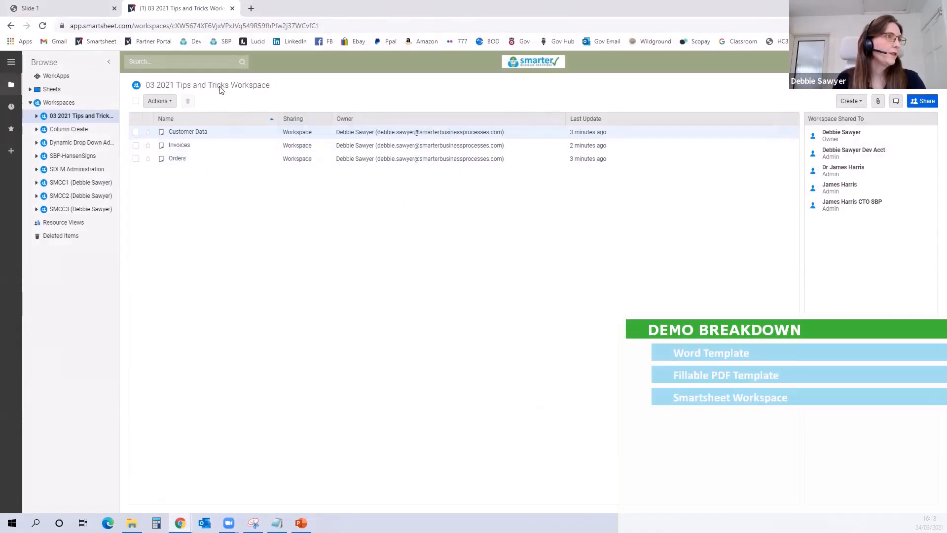
Step: Open the Customer Data sheet, examine the customer details and Number of Invoices formula column, and return to the workspace
left_click(196, 136)
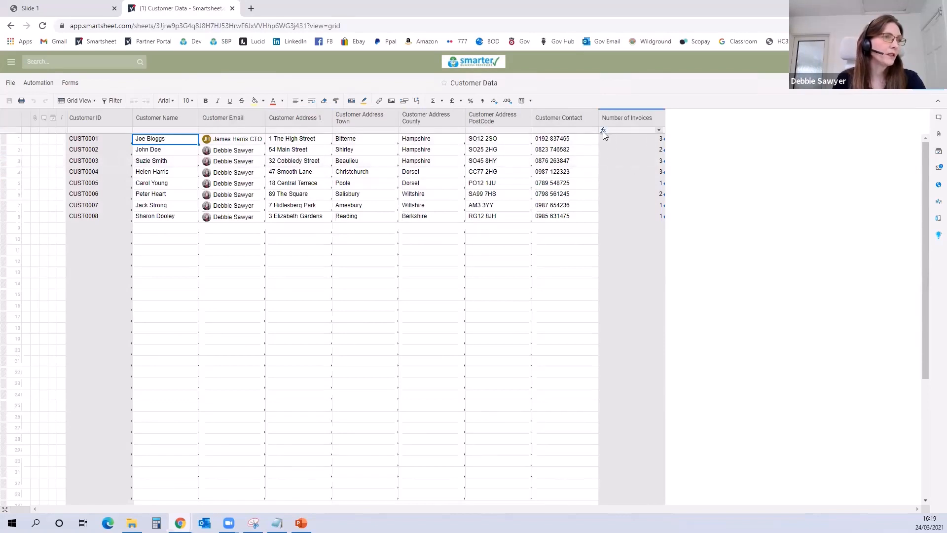
mouse_move(603, 131)
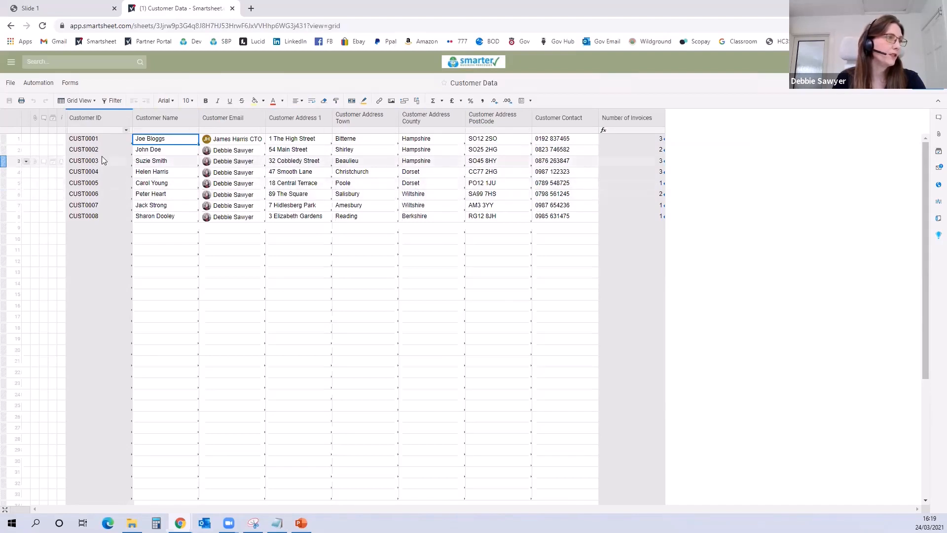
left_click(9, 28)
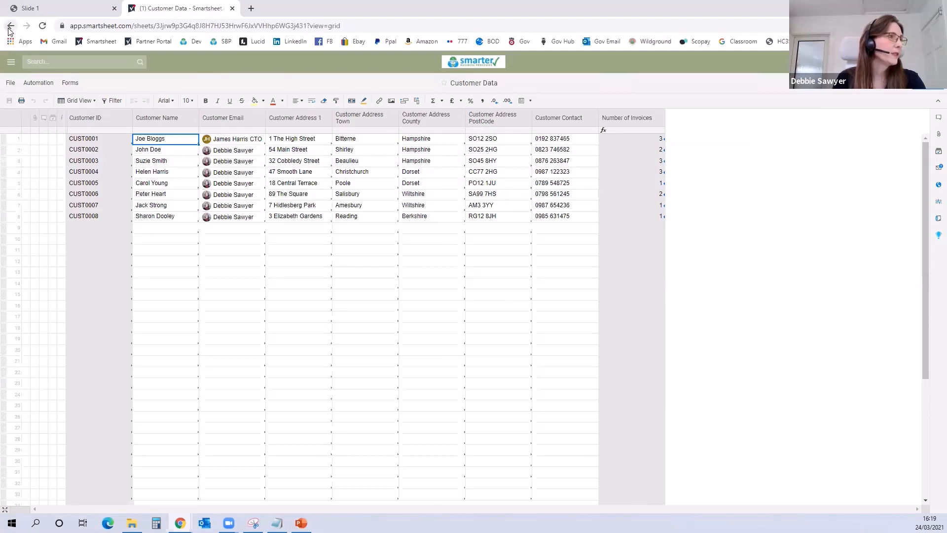
Step: Open the Orders sheet and show all of its data by turning off the filter and unhiding all columns
left_click(177, 159)
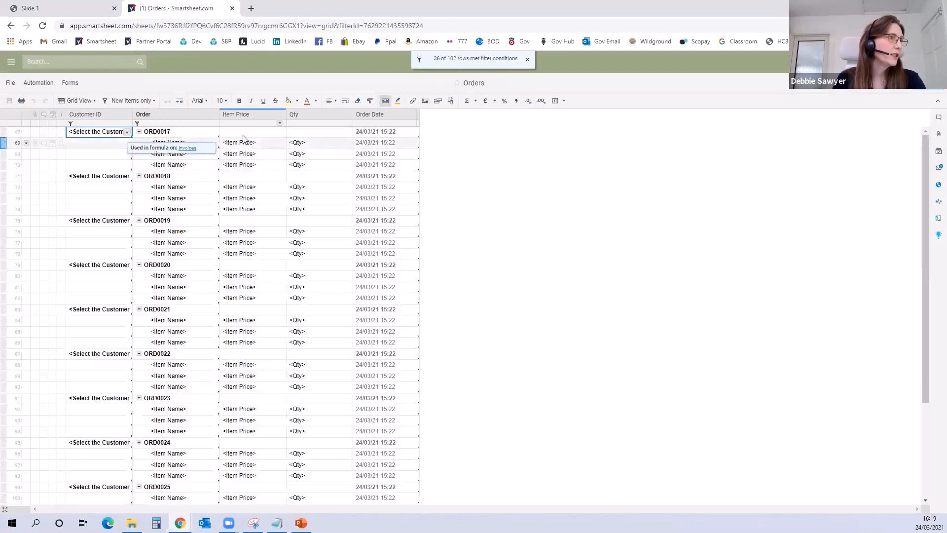
left_click(141, 100)
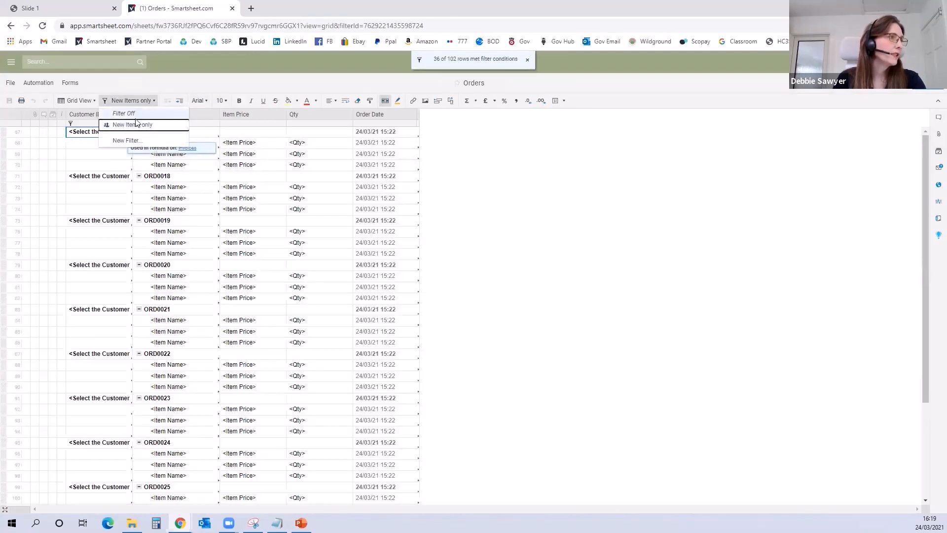
left_click(126, 114)
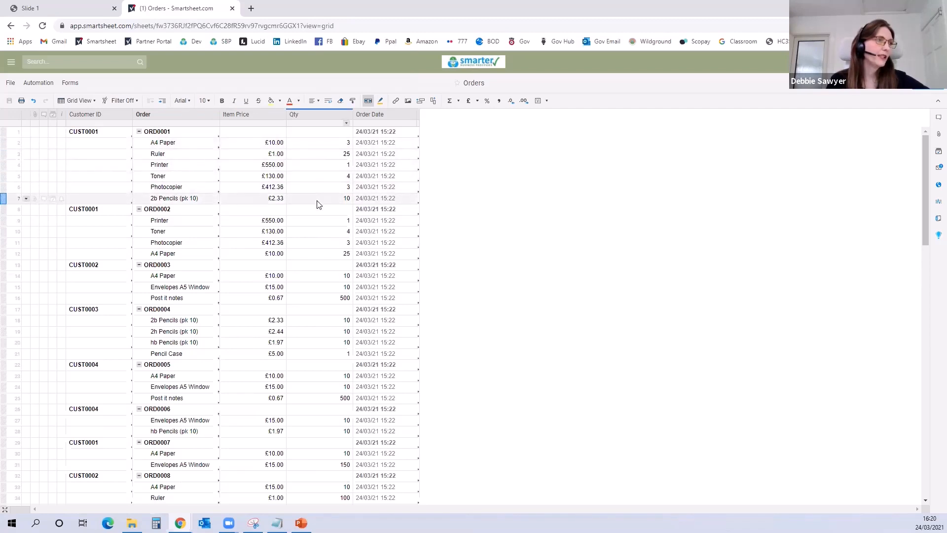
right_click(366, 116)
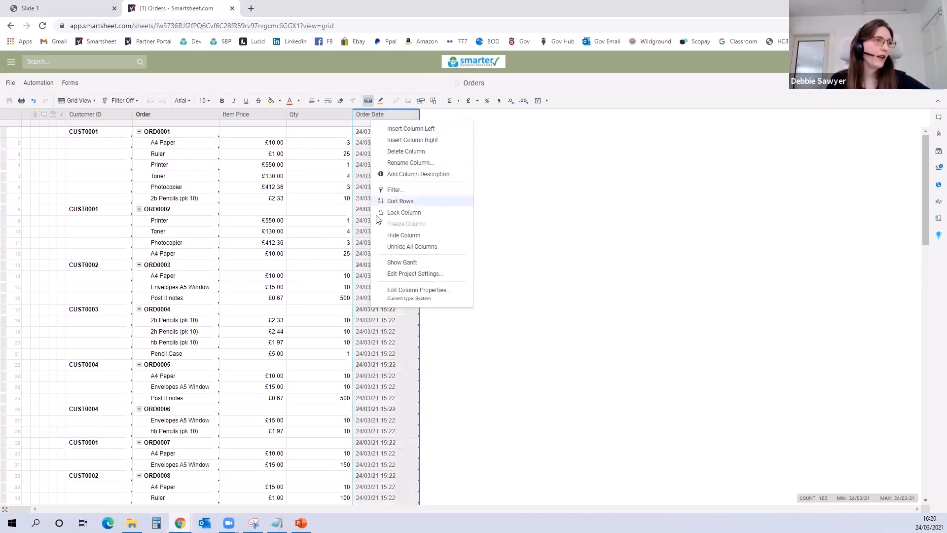
left_click(381, 247)
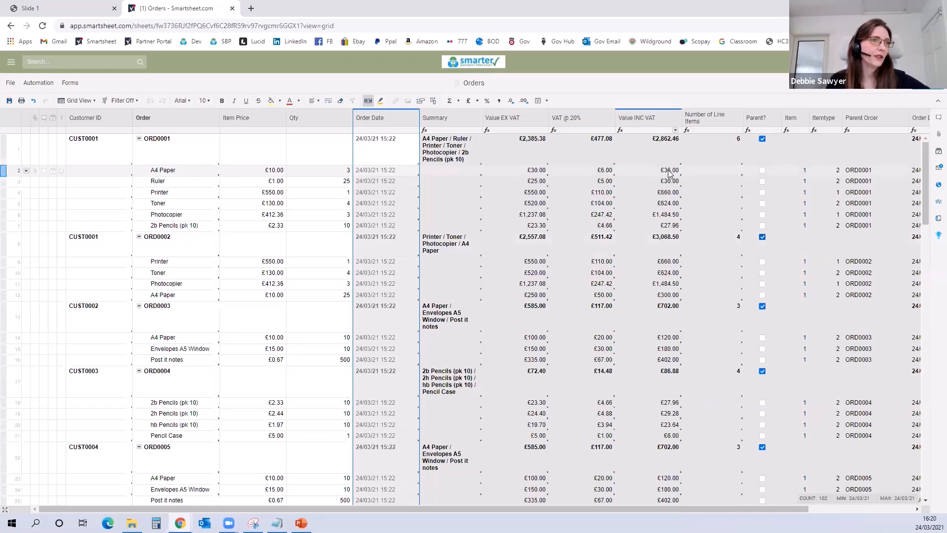
Step: Examine the Value INC VAT, Value EX VAT and Summary cells of the first order, and return to the workspace
left_click(661, 156)
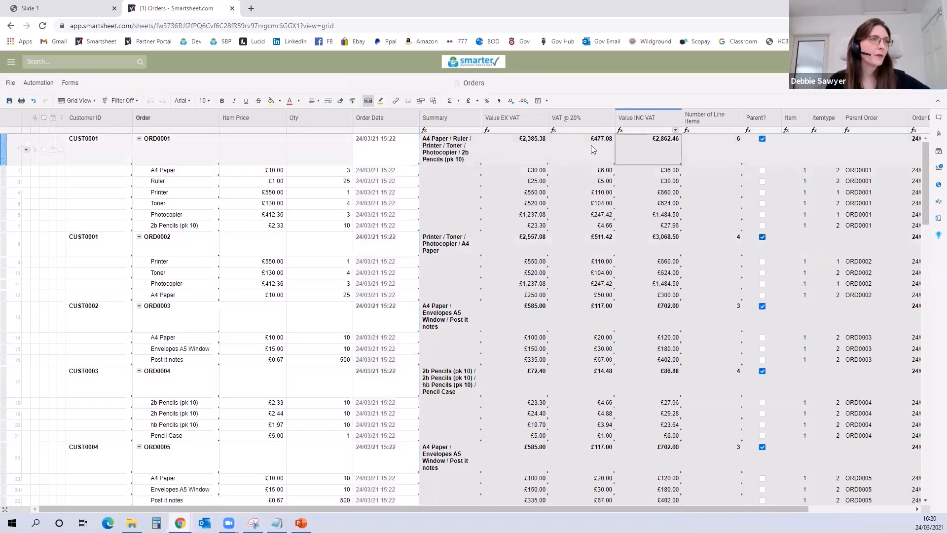
left_click(501, 147)
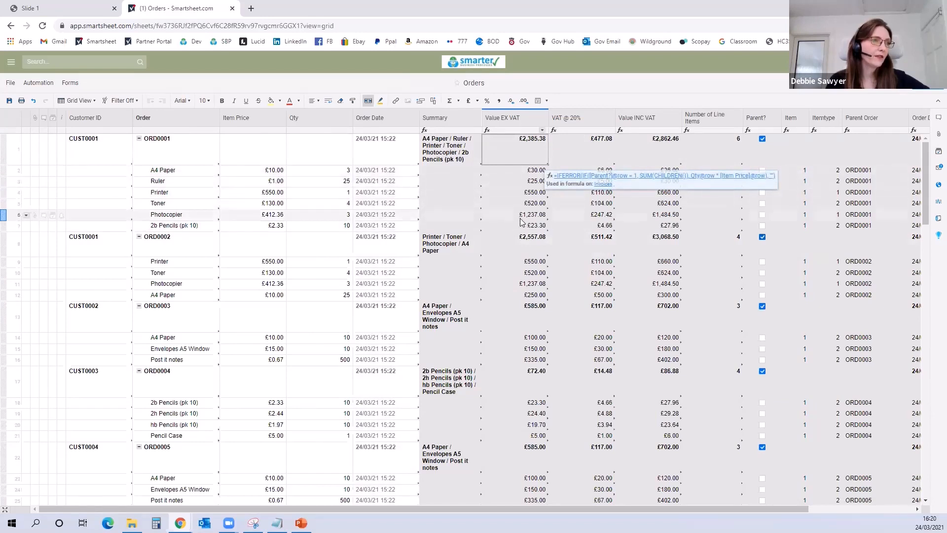
left_click(449, 154)
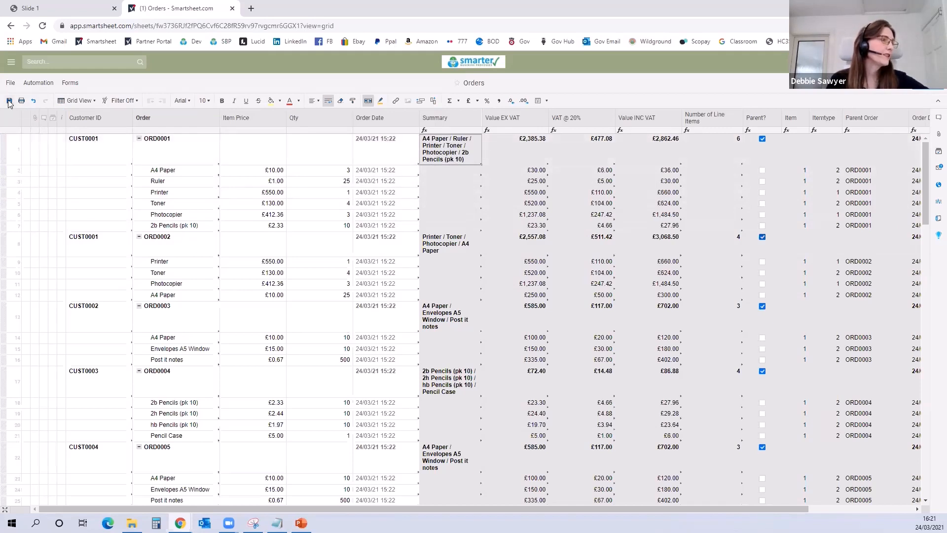
left_click(11, 26)
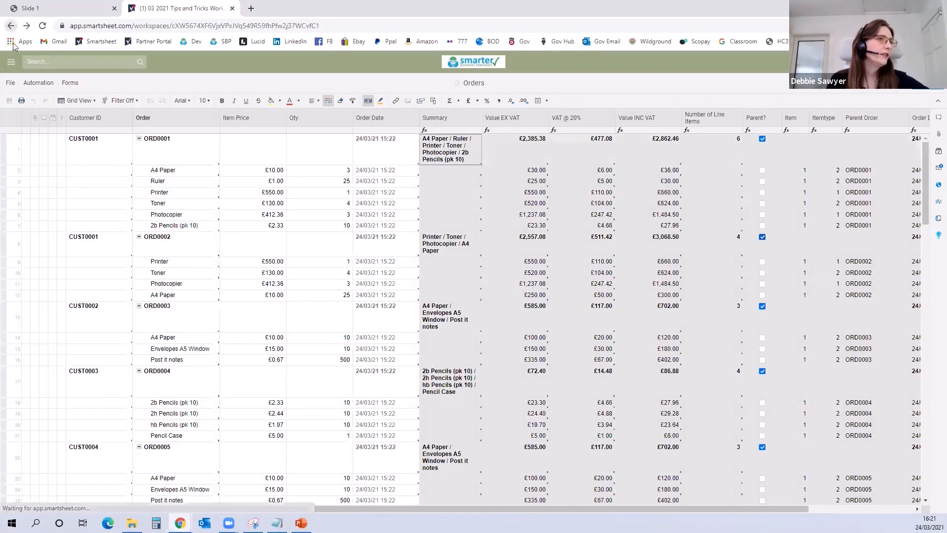
Step: Open the Invoices sheet and review its columns from customer details through order date, summary and totals, including the Customer Email formula
left_click(176, 144)
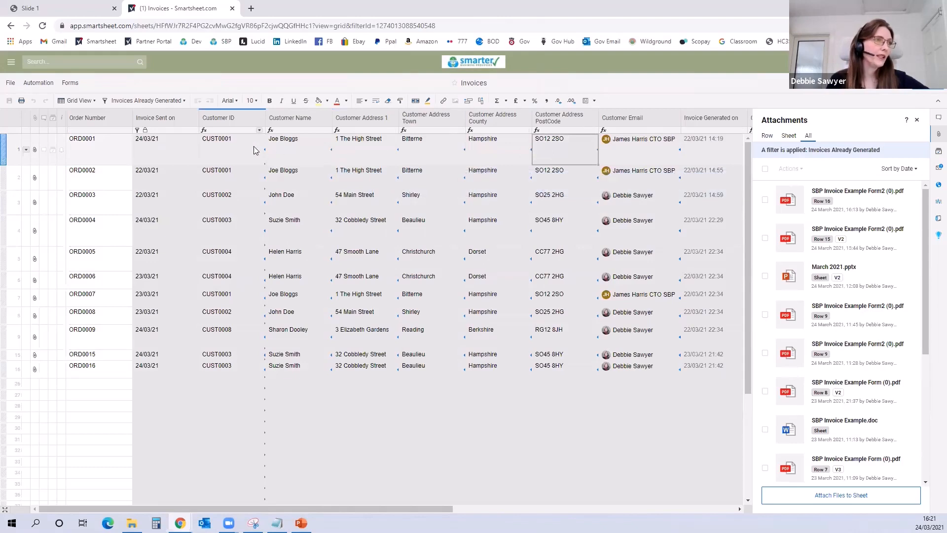
left_click_drag(445, 508, 511, 508)
left_click(522, 142)
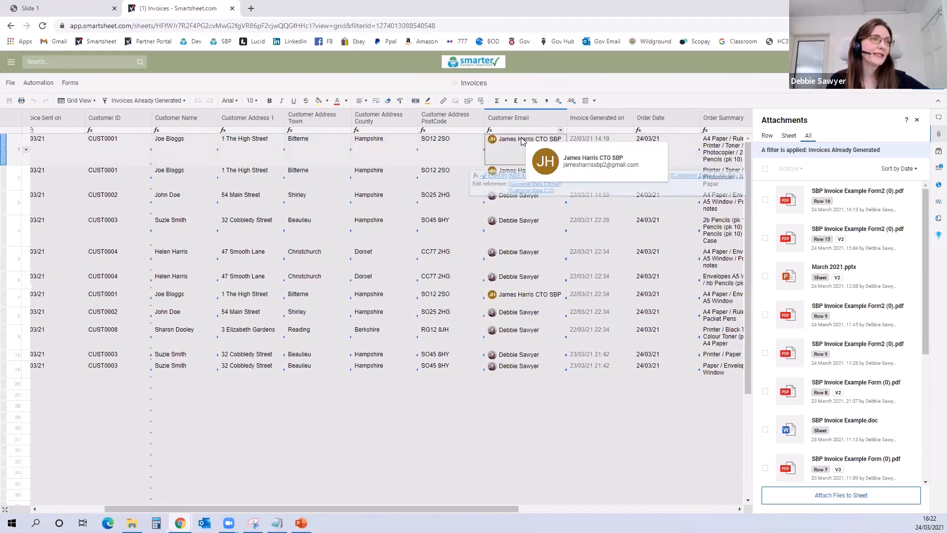
left_click_drag(452, 508, 533, 510)
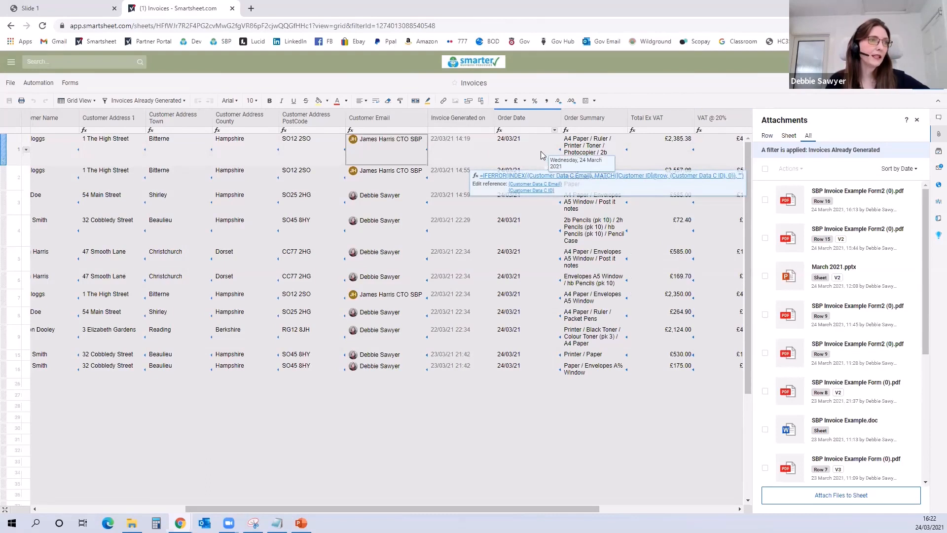
left_click_drag(356, 507, 178, 503)
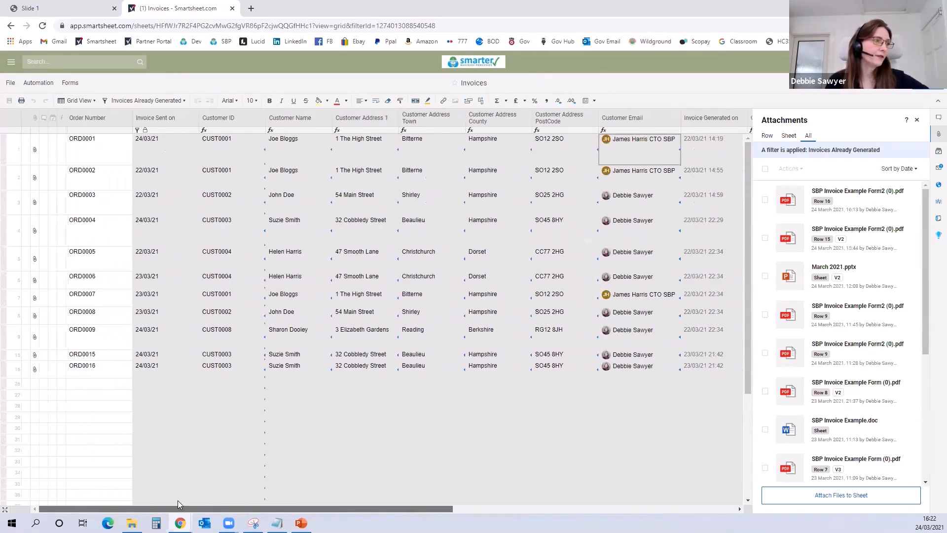
Step: Filter the invoices to Invoices Ready to Generate and open document generation for row 10
left_click(156, 102)
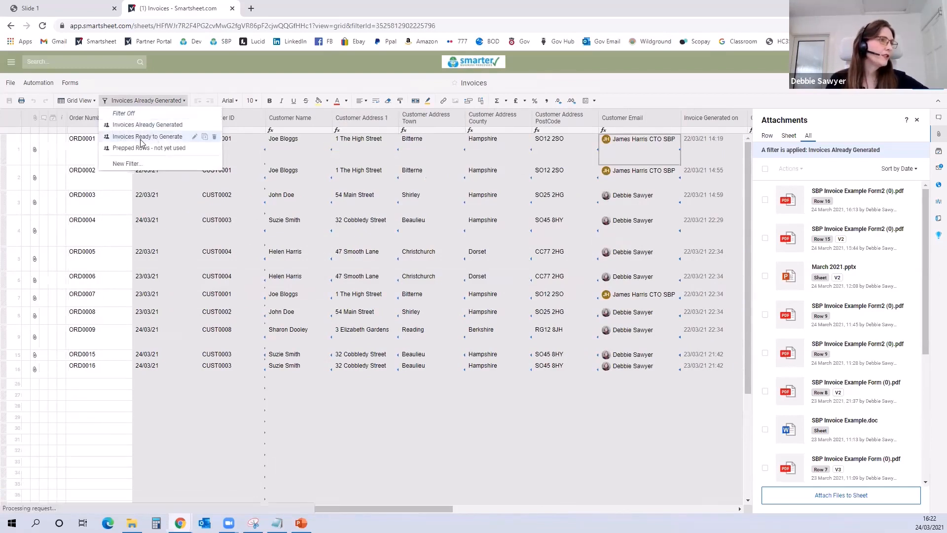
left_click(142, 137)
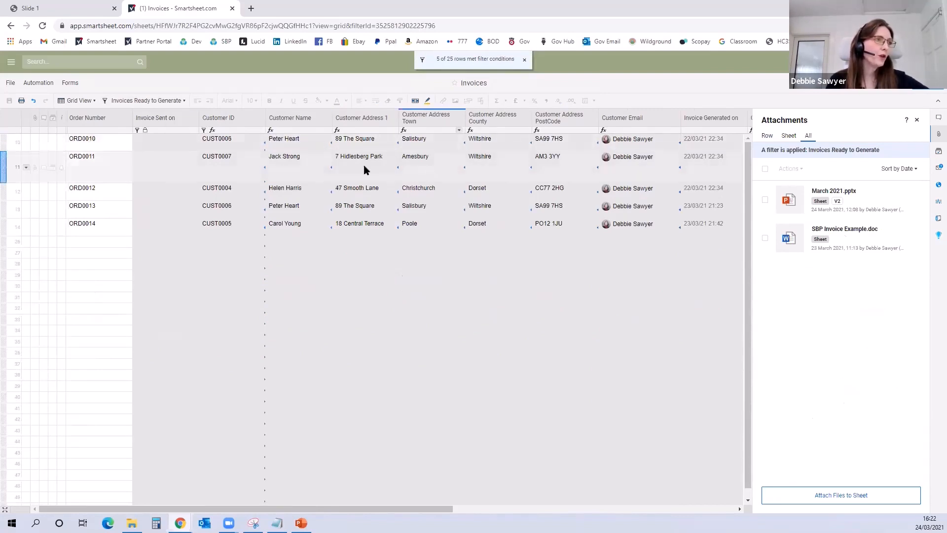
left_click(26, 141)
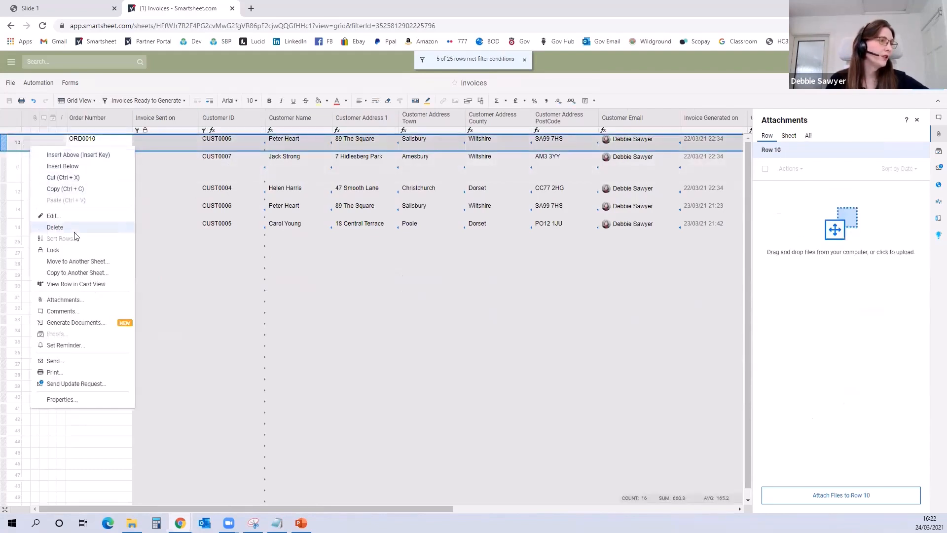
left_click(82, 322)
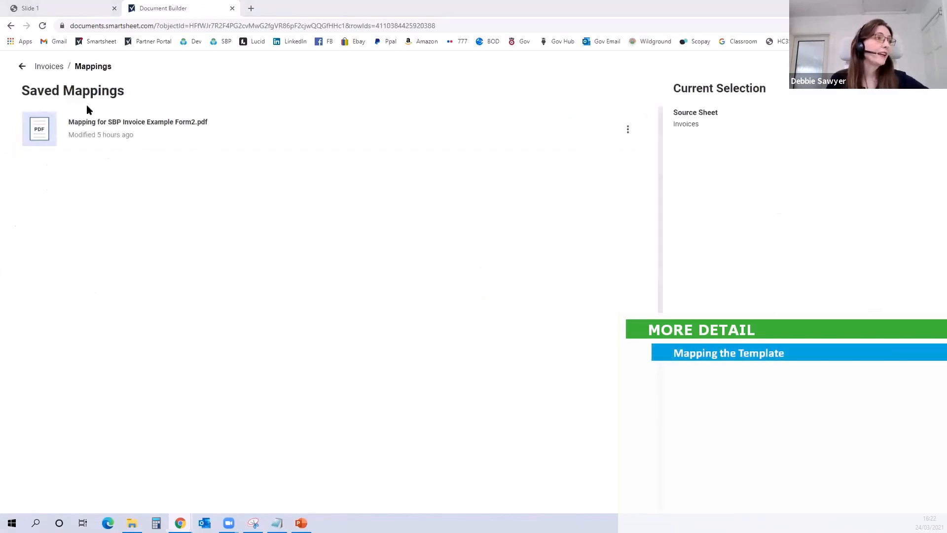
Step: Delete the saved mapping for SBP Invoice Example Form2.pdf
left_click(628, 138)
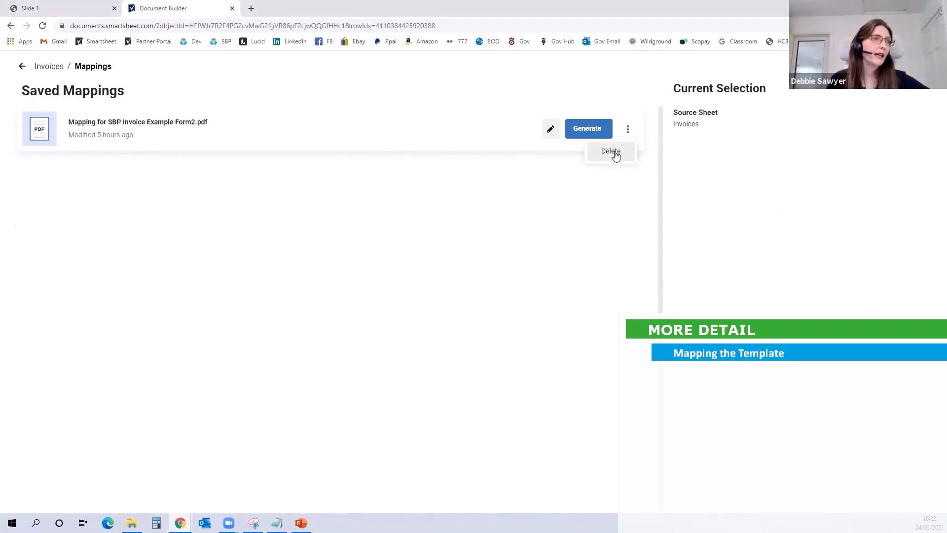
left_click(614, 153)
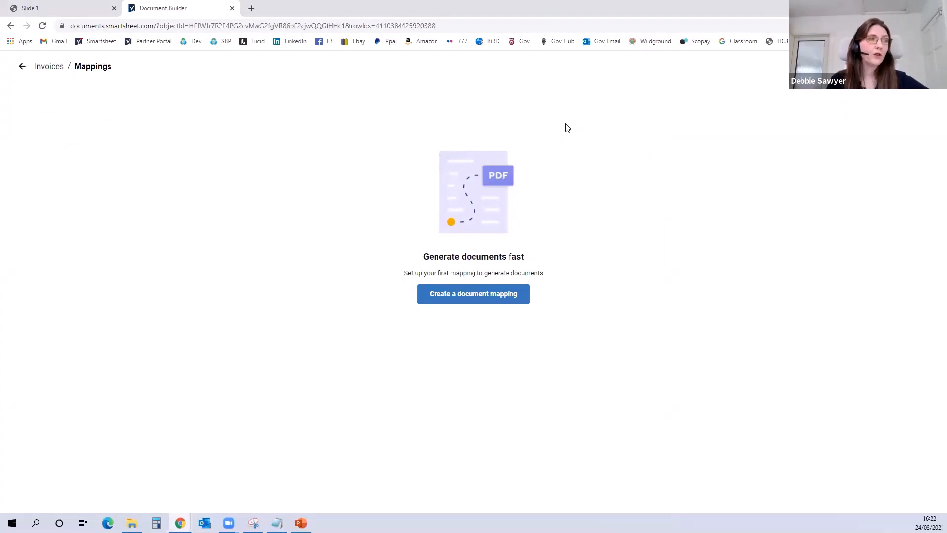
Step: Create a document mapping of the fillable PDF type and upload SBP Invoice Example Form2.pdf from the Desktop
left_click(480, 294)
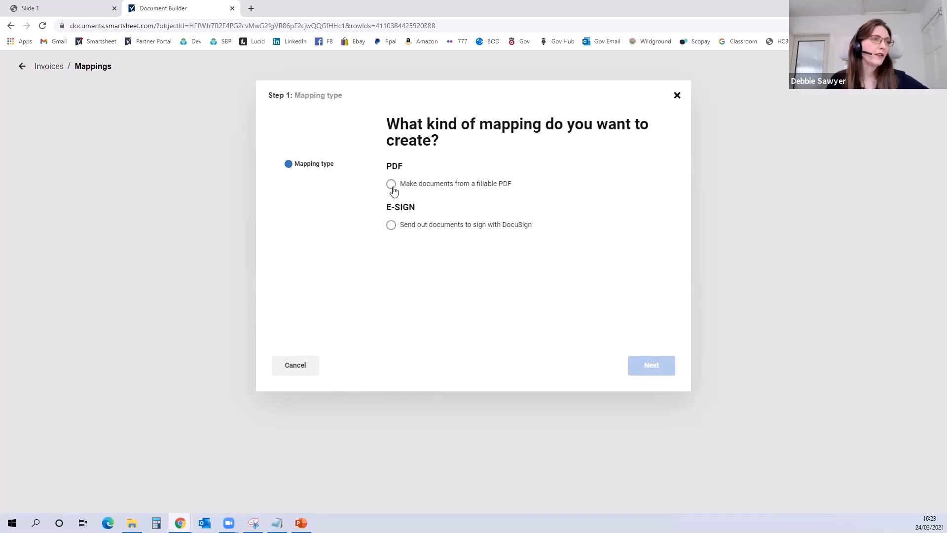
left_click(391, 185)
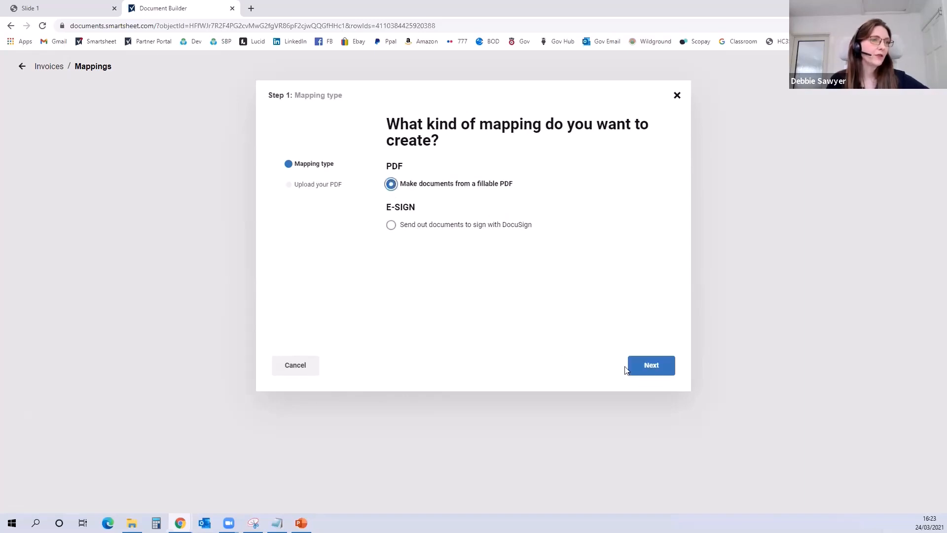
left_click(646, 367)
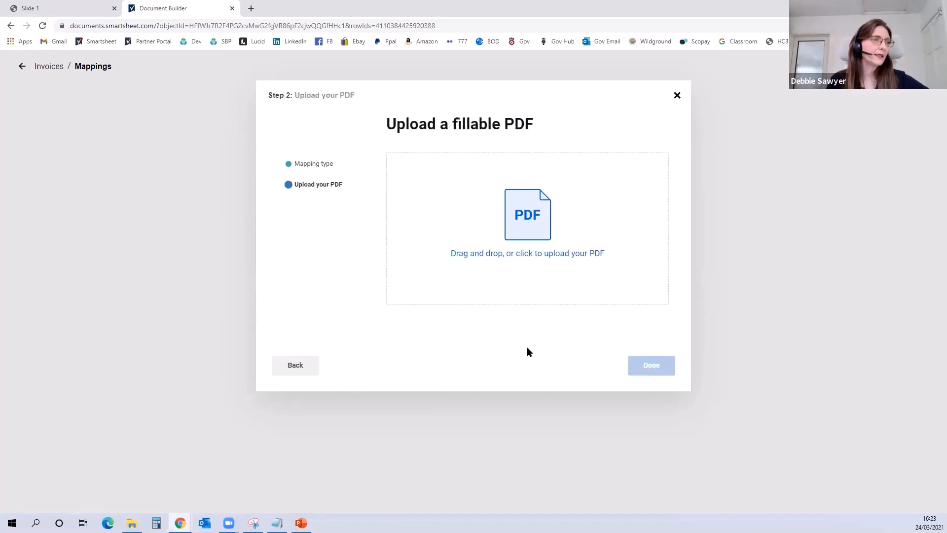
left_click(524, 224)
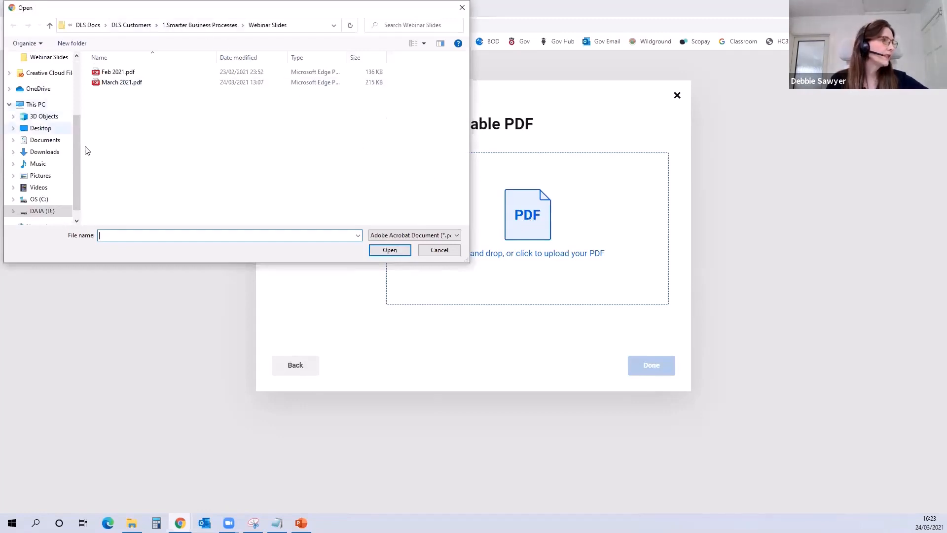
scroll(64, 140, "up", 3)
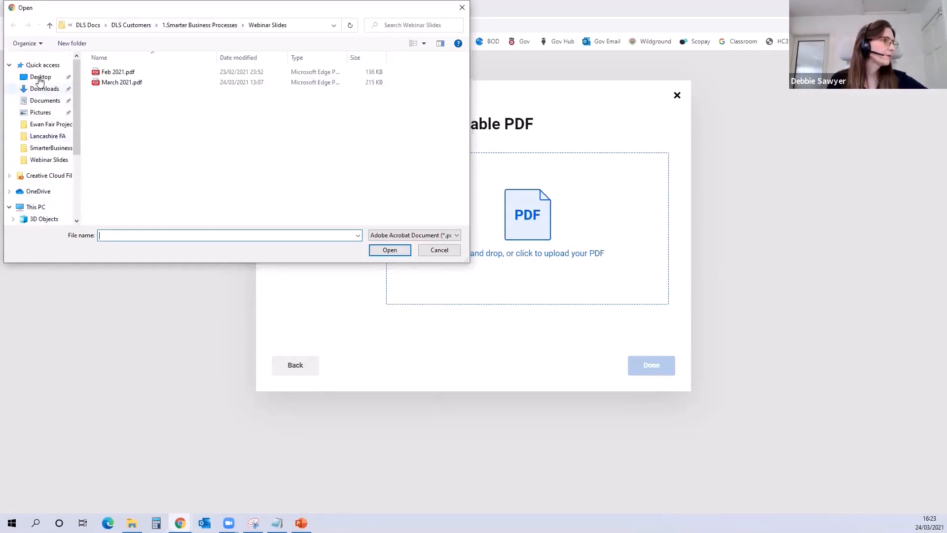
left_click(41, 77)
left_click(232, 125)
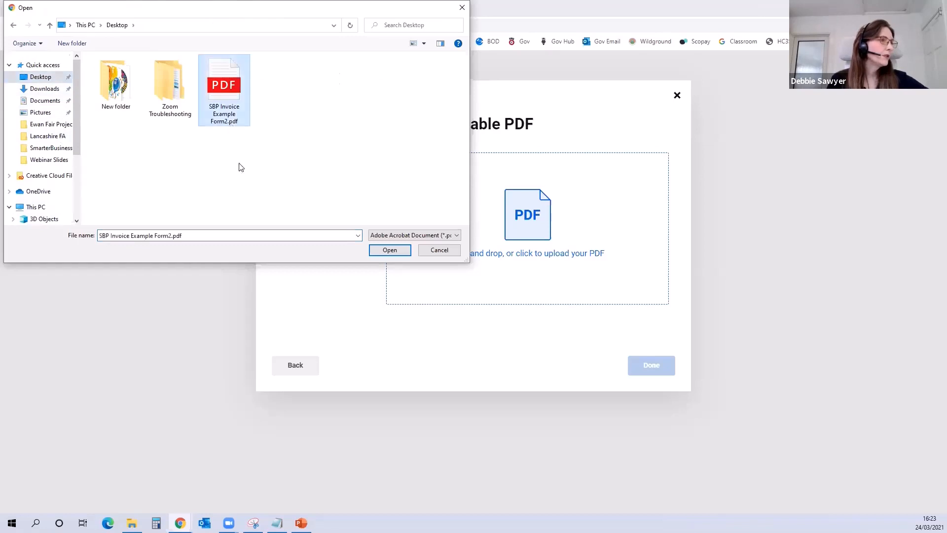
left_click(389, 251)
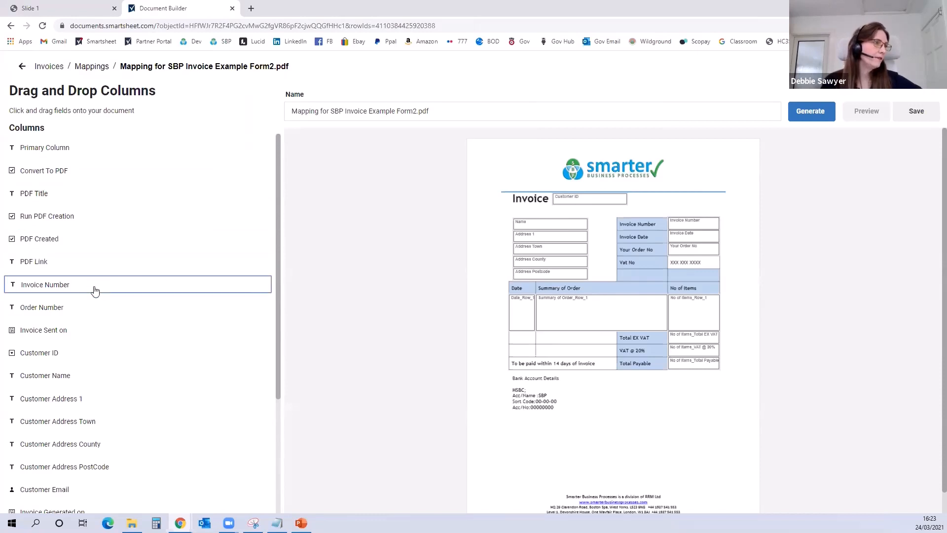
Step: Map the Invoice Number, Order Number and Customer ID columns to the Invoice Number, Your Order No and Customer ID fields
left_click_drag(66, 291, 688, 224)
left_click_drag(60, 308, 695, 252)
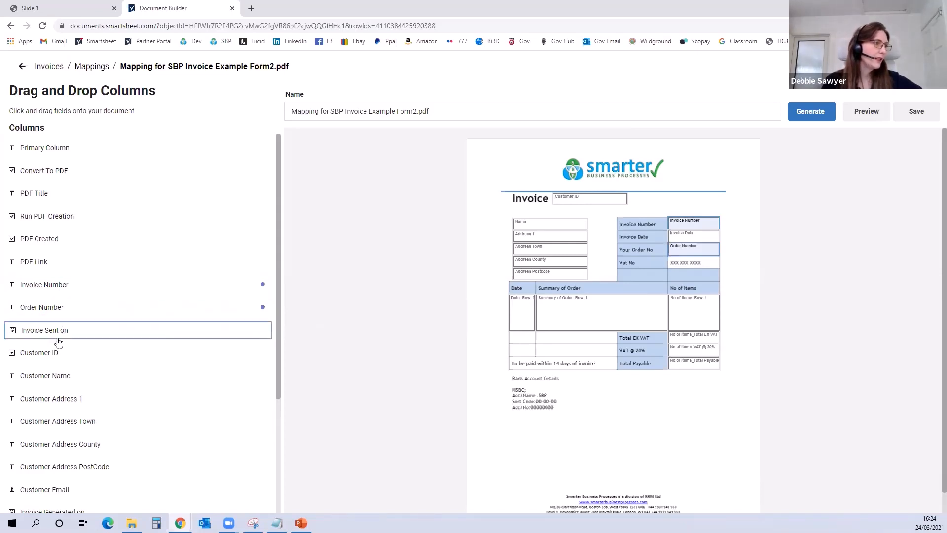
left_click_drag(57, 358, 582, 199)
Step: Map the Customer Name, Address 1, Town, County and PostCode columns to the matching name and address fields of the PDF
left_click_drag(59, 379, 536, 227)
left_click_drag(73, 405, 533, 237)
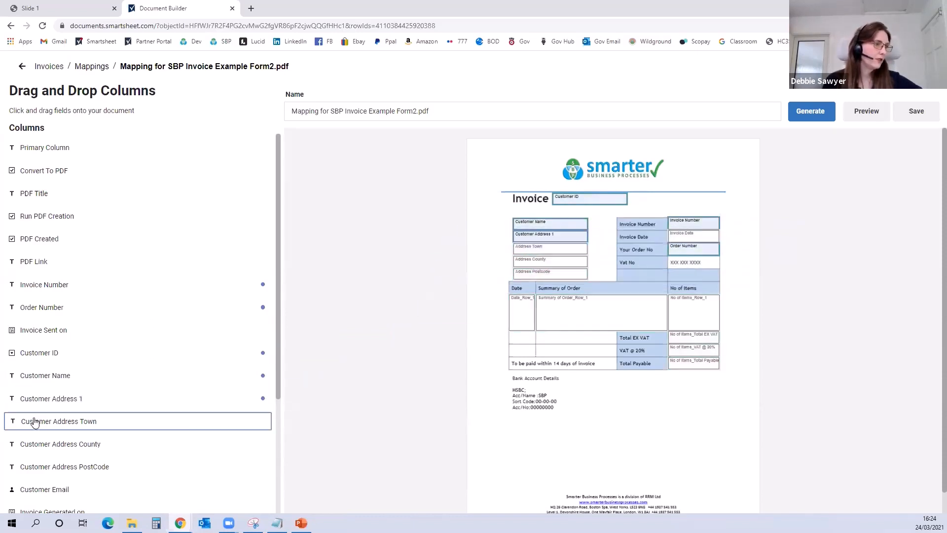
left_click_drag(74, 424, 523, 249)
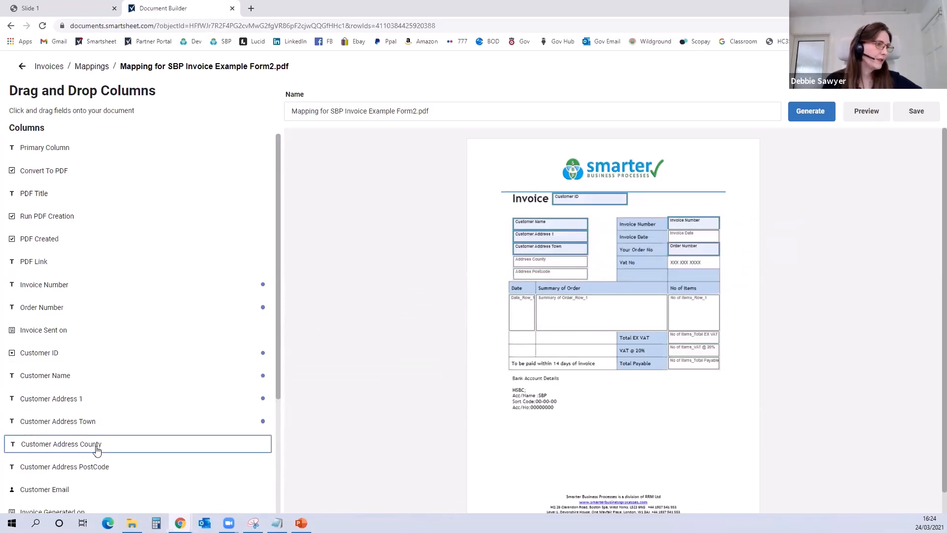
left_click_drag(98, 455, 526, 260)
left_click_drag(120, 465, 572, 274)
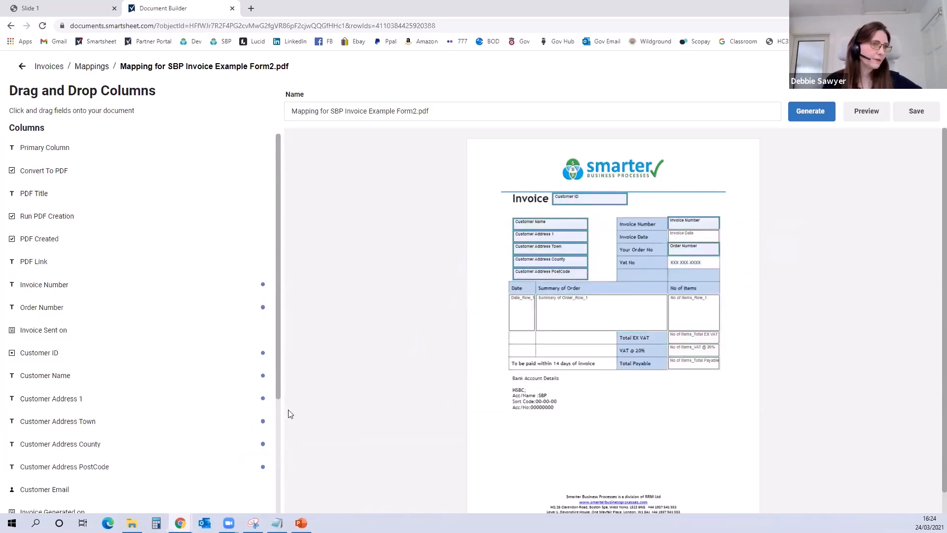
Step: Map Order Date, Order Summary, Number of Line Items, Total Ex VAT, VAT @ 20% and Value INC VAT to the order table and totals fields
scroll(118, 446, "down", 3)
left_click_drag(102, 394, 522, 312)
left_click_drag(95, 411, 599, 308)
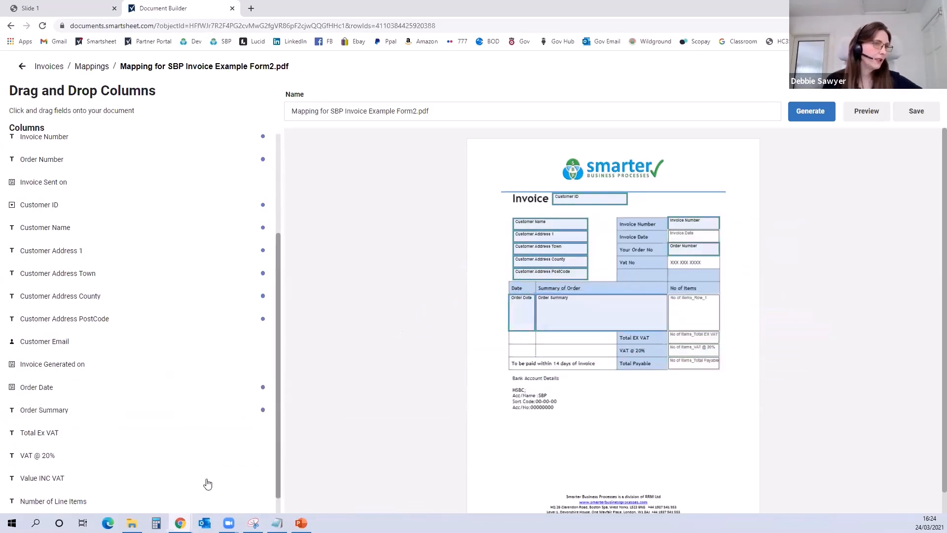
left_click_drag(96, 501, 681, 313)
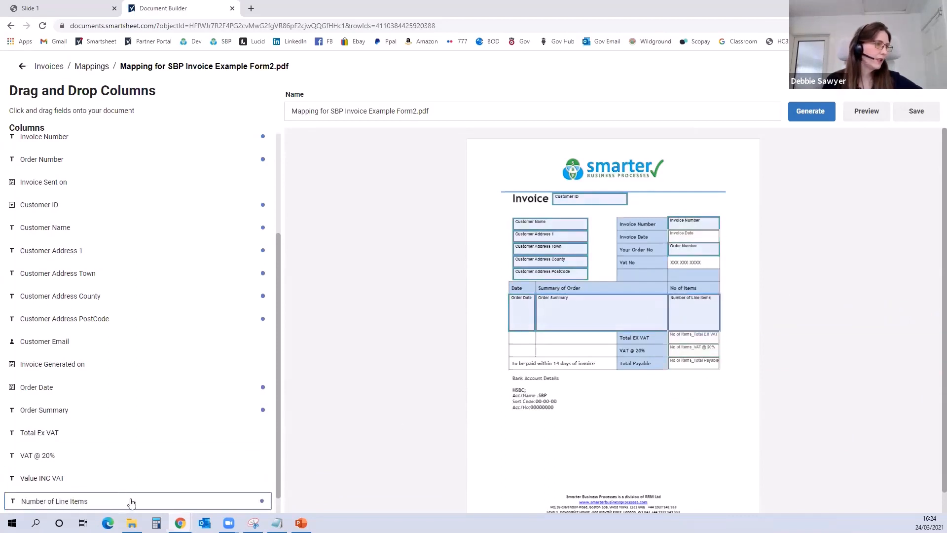
left_click_drag(138, 438, 689, 341)
left_click_drag(48, 460, 680, 353)
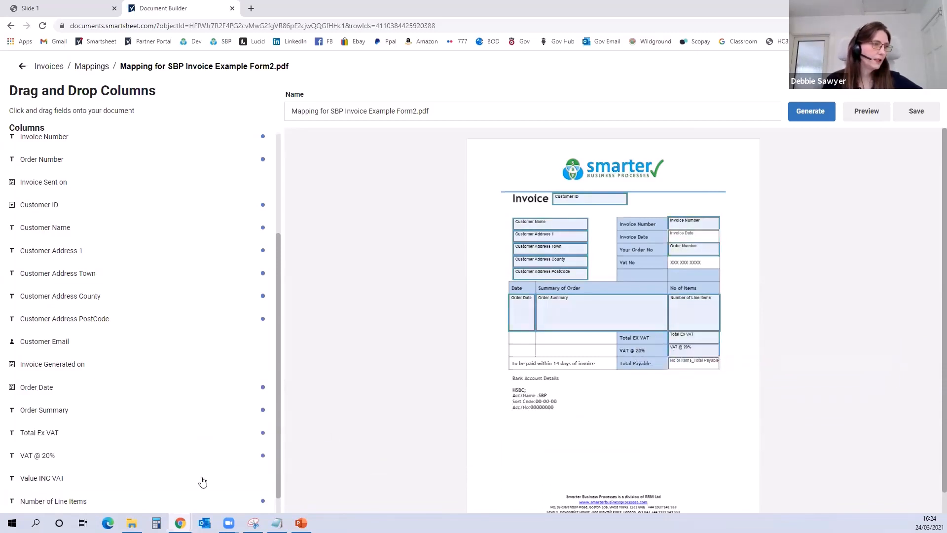
left_click_drag(60, 481, 694, 371)
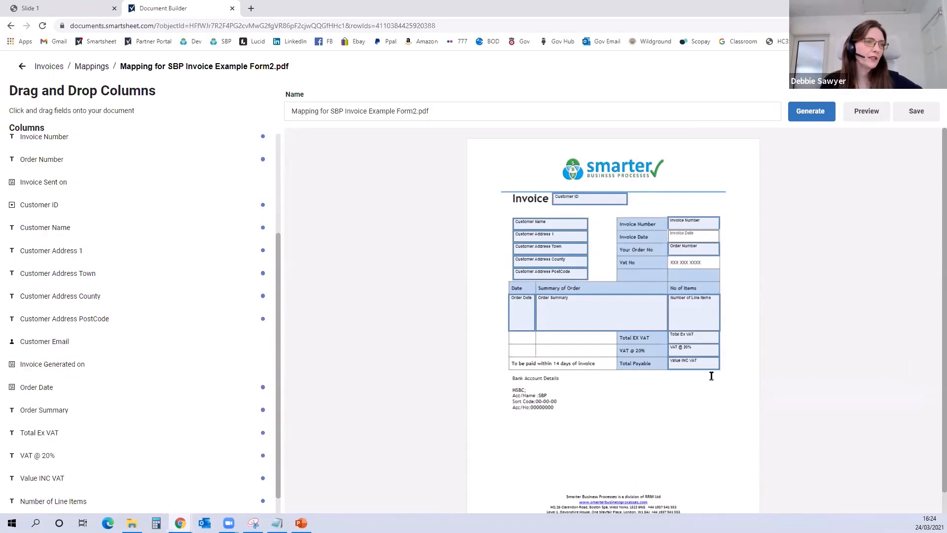
Step: Generate the document as an attachment to the one selected row, and return to the Invoices sheet saving the mapping
left_click(809, 111)
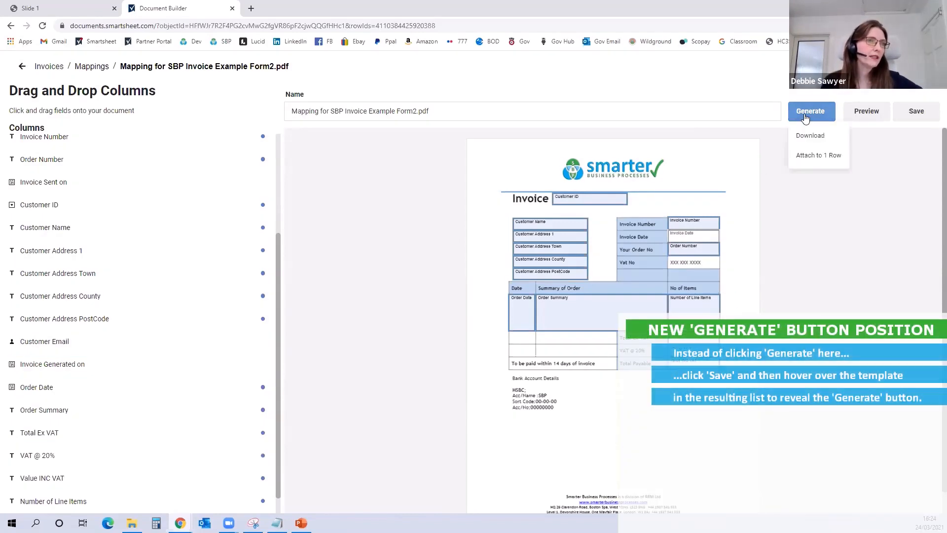
left_click(808, 156)
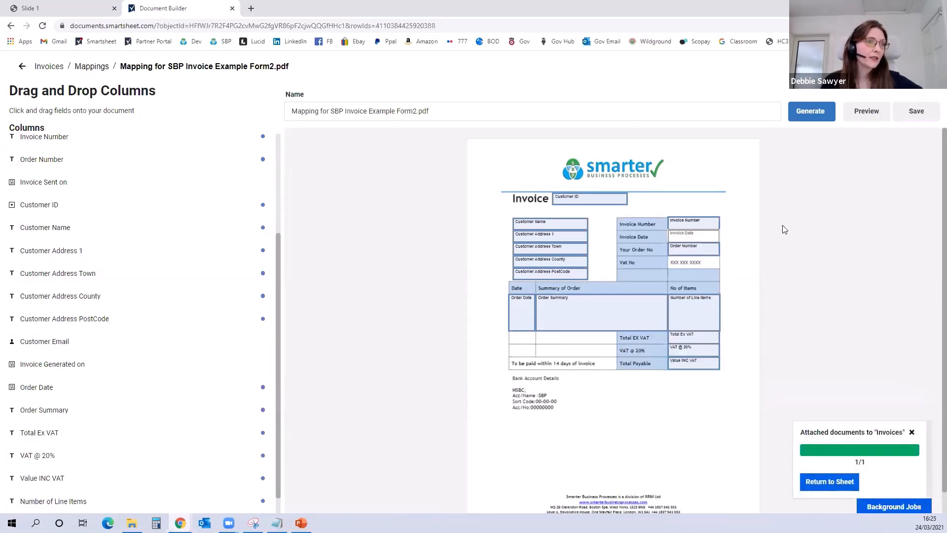
left_click(831, 482)
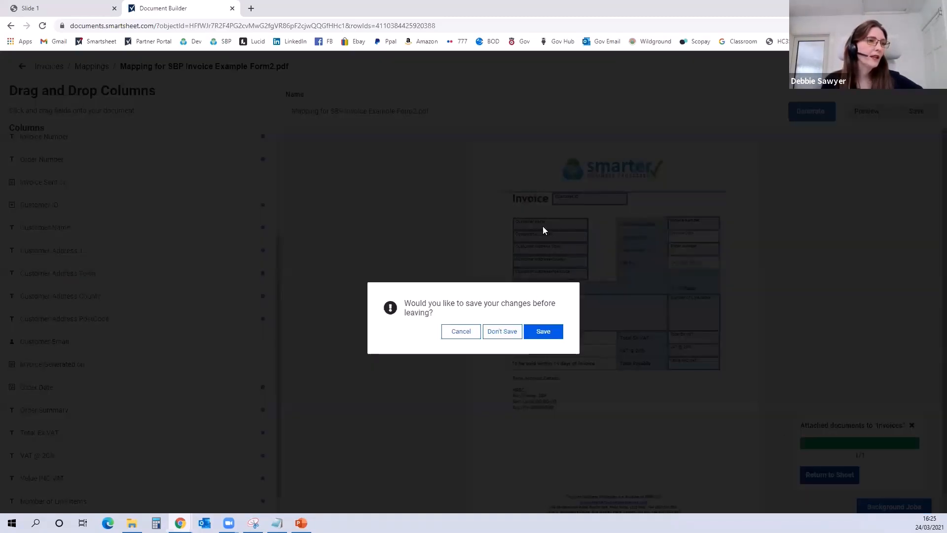
left_click(552, 335)
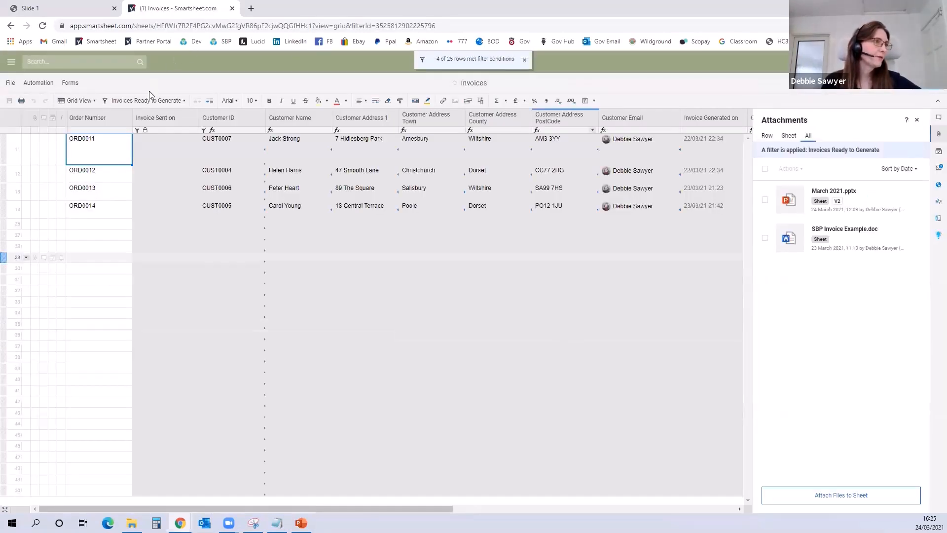
Step: Filter the sheet to Invoices Already Generated and check the attachment on row 16
left_click(151, 101)
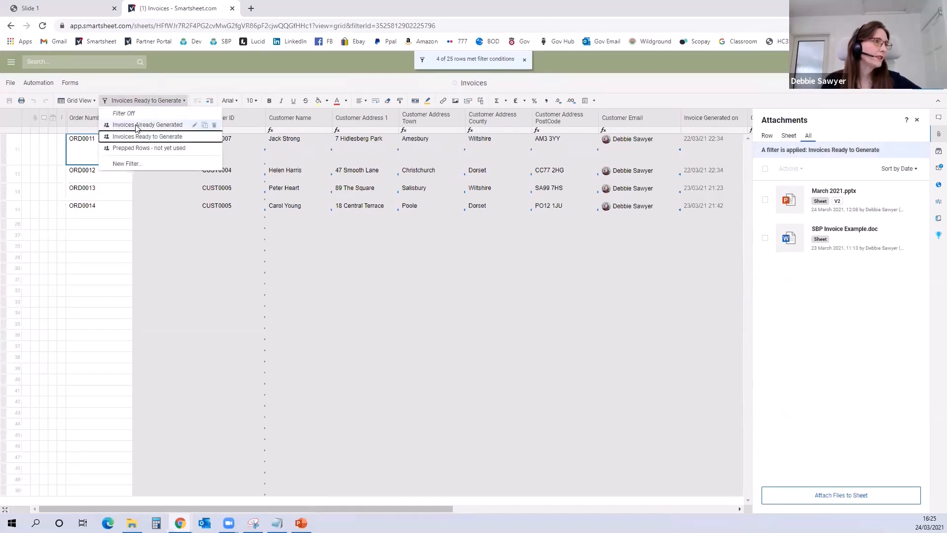
left_click(138, 126)
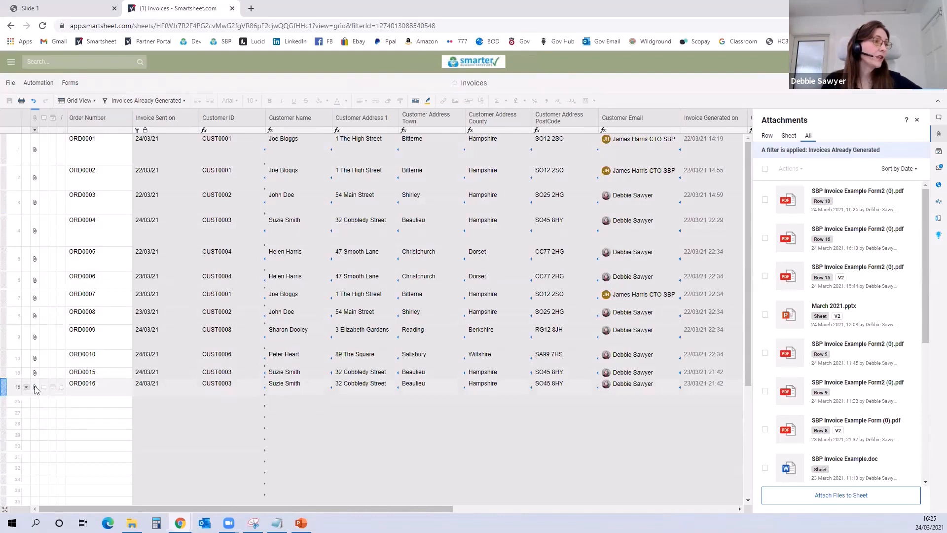
mouse_move(35, 390)
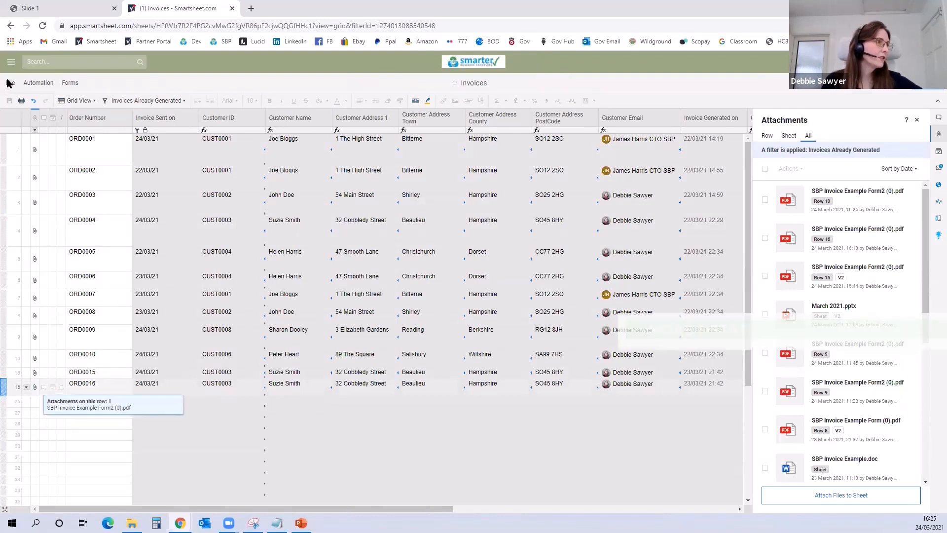
Step: Open the existing Email Invoice to Customer workflow for editing
left_click(38, 83)
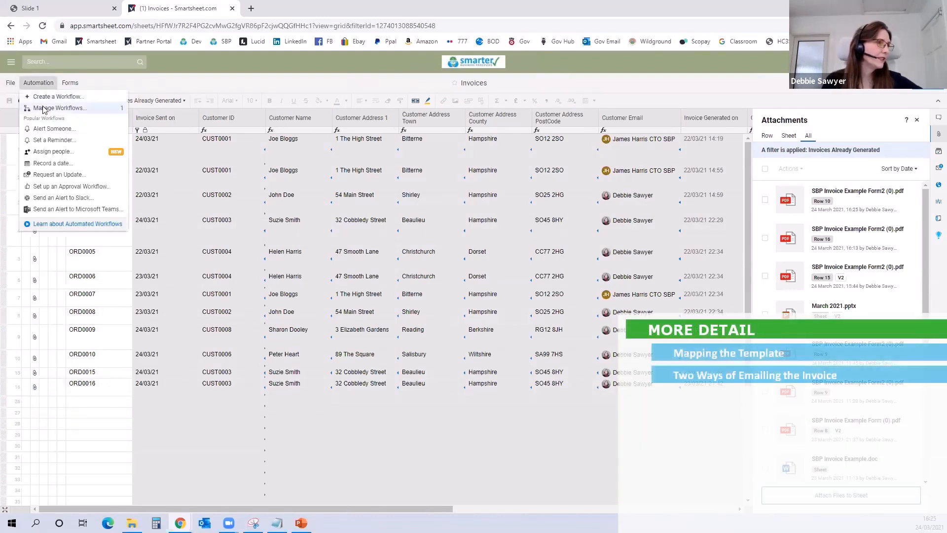
left_click(42, 108)
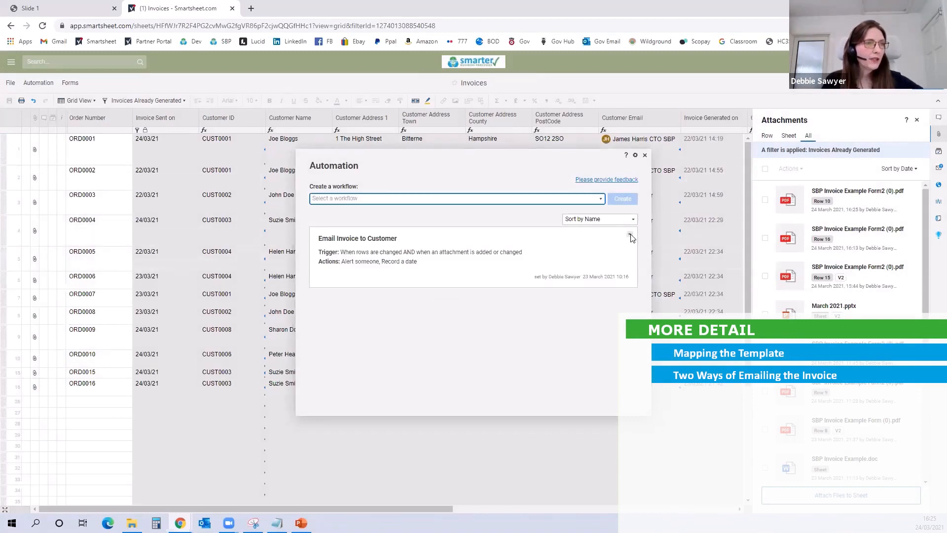
left_click(629, 235)
left_click(648, 258)
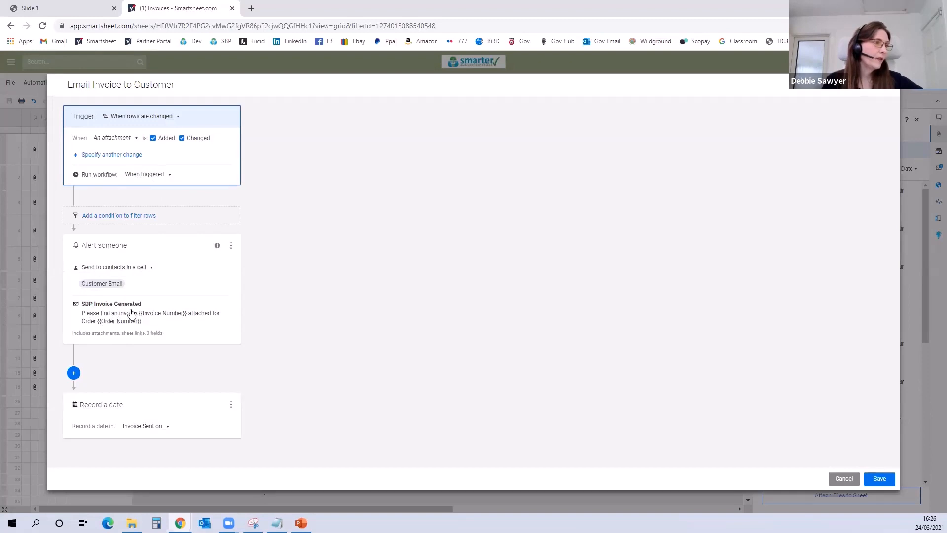
Step: Examine the alert's message, included fields and the date-recording action, and save and close the workflow without edits
left_click(127, 329)
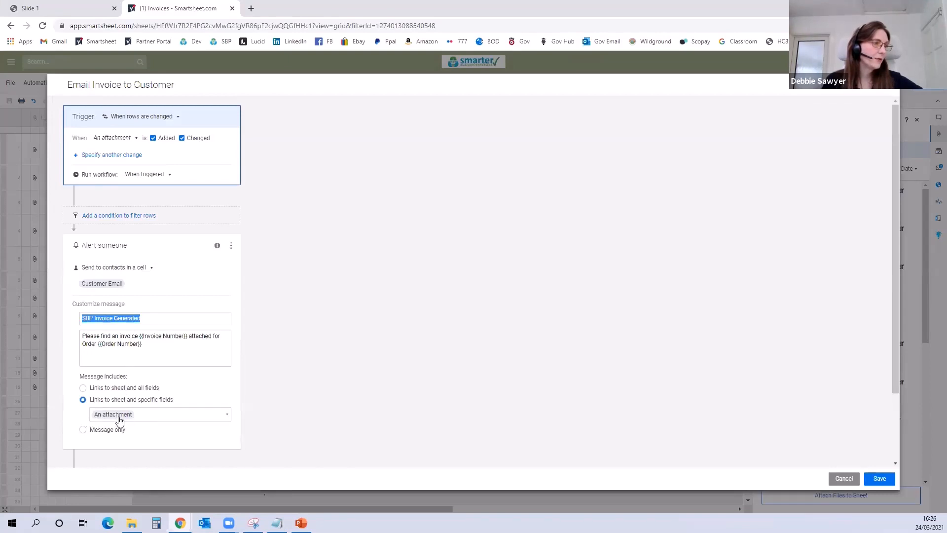
scroll(326, 348, "down", 2)
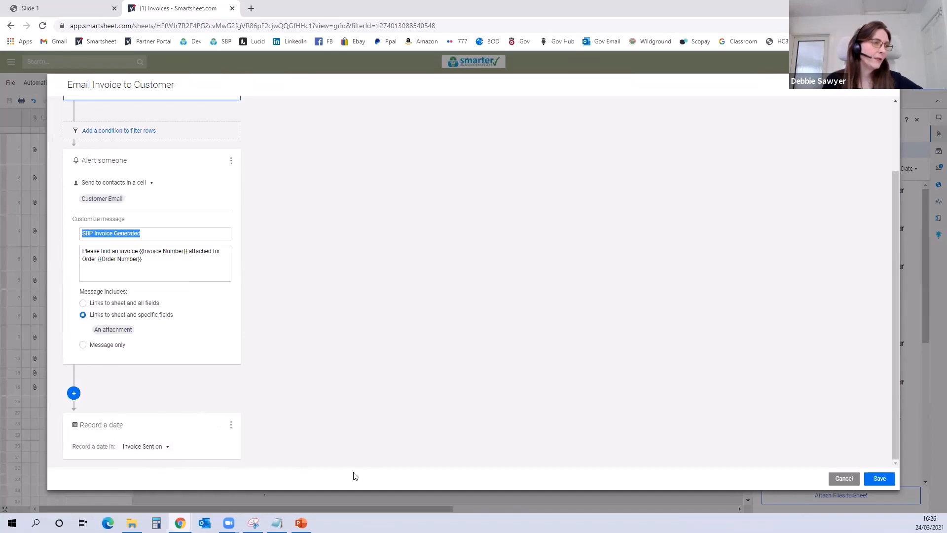
left_click(878, 482)
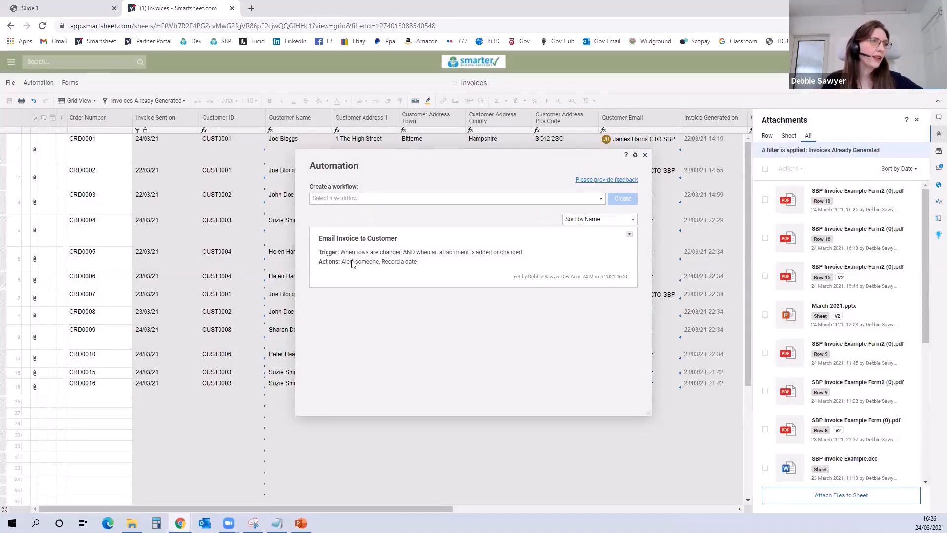
left_click(645, 155)
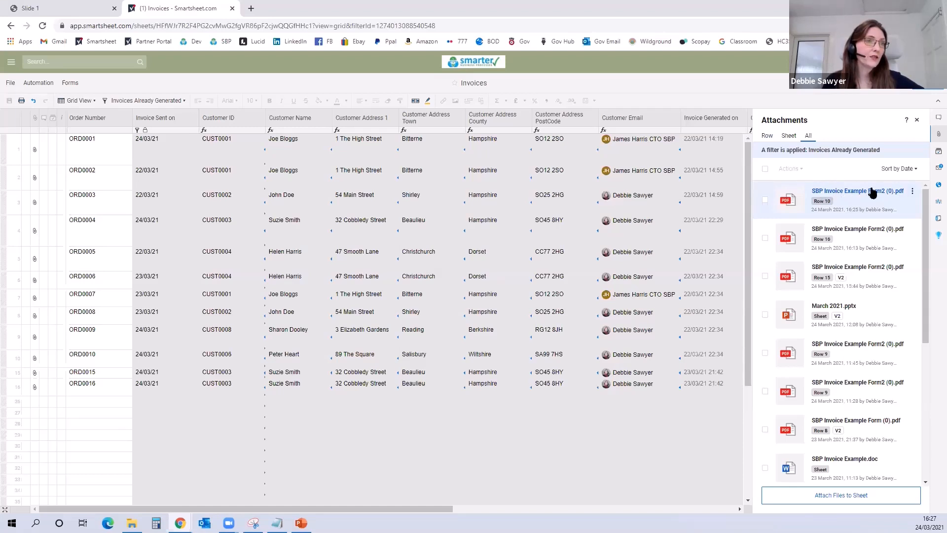
Step: Send row 10's SBP Invoice Example Form2 (0).pdf to the contact's e-mail address with the message "Here is your invoice"
left_click(912, 193)
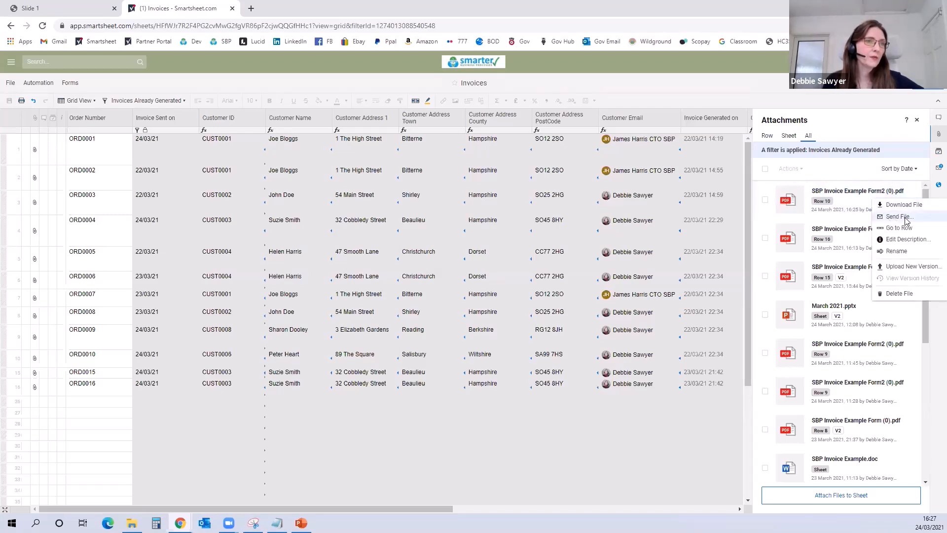
left_click(906, 217)
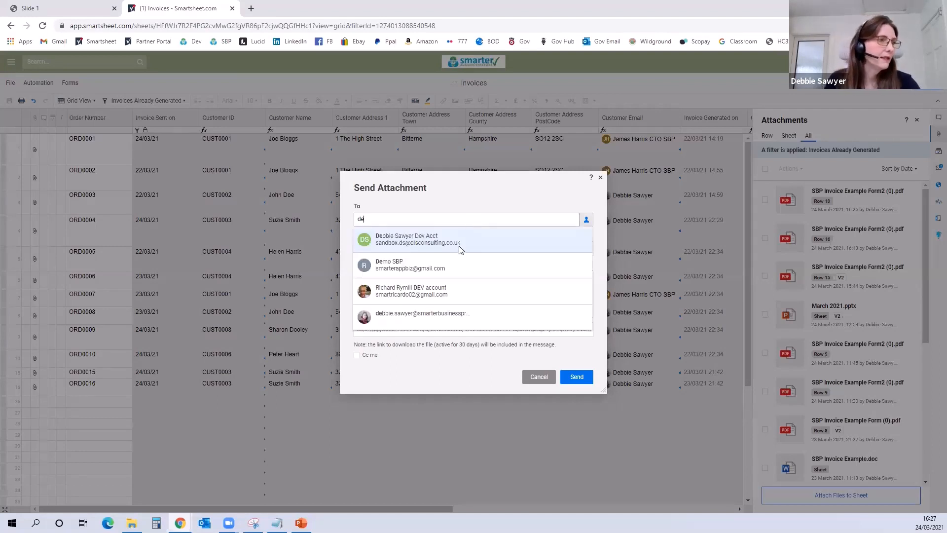
left_click(434, 316)
left_click_drag(473, 283, 343, 284)
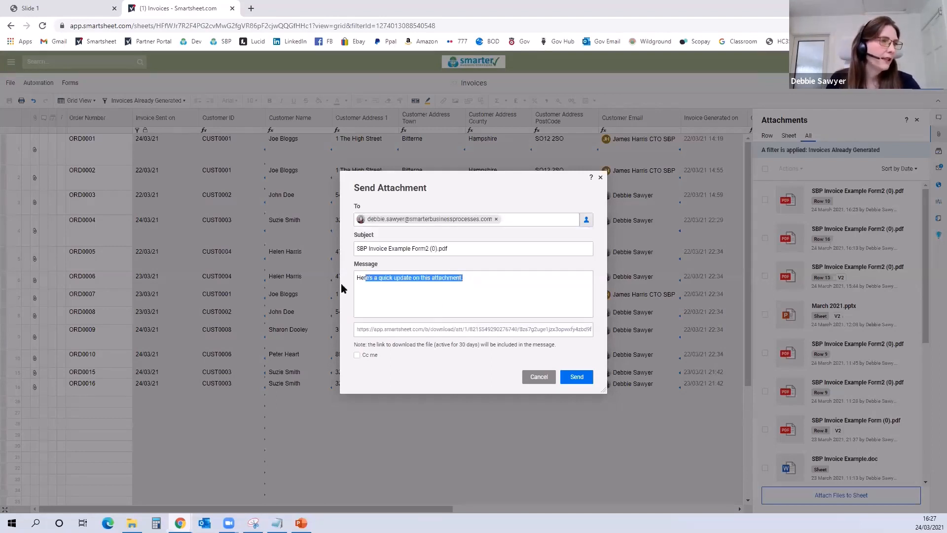
type("Here is your invoice")
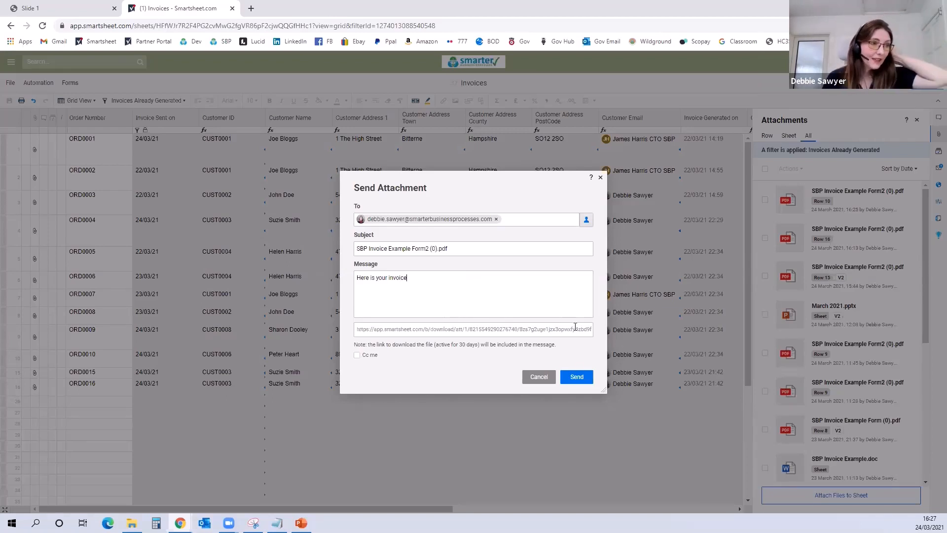
left_click(577, 377)
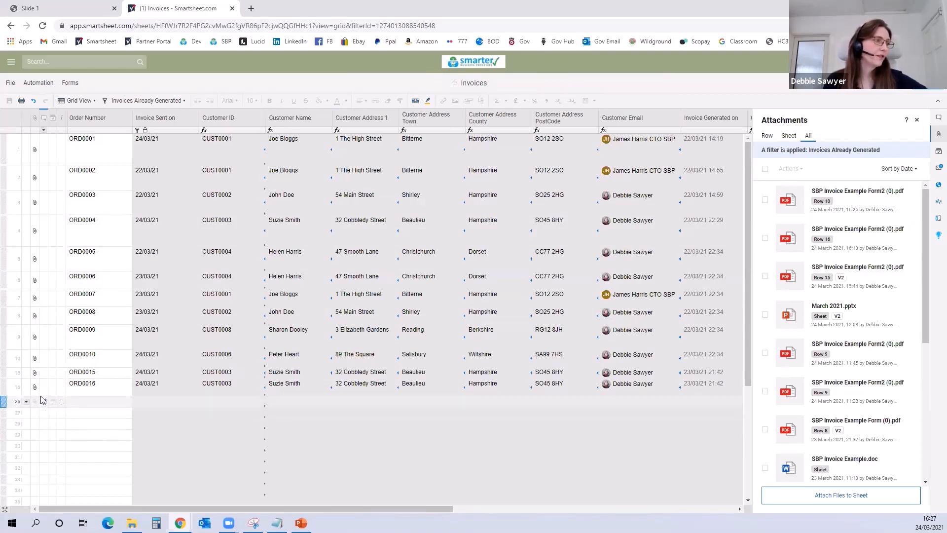
Step: Filter the sheet to Invoices Ready to Generate and select rows 11 to 14
left_click(141, 102)
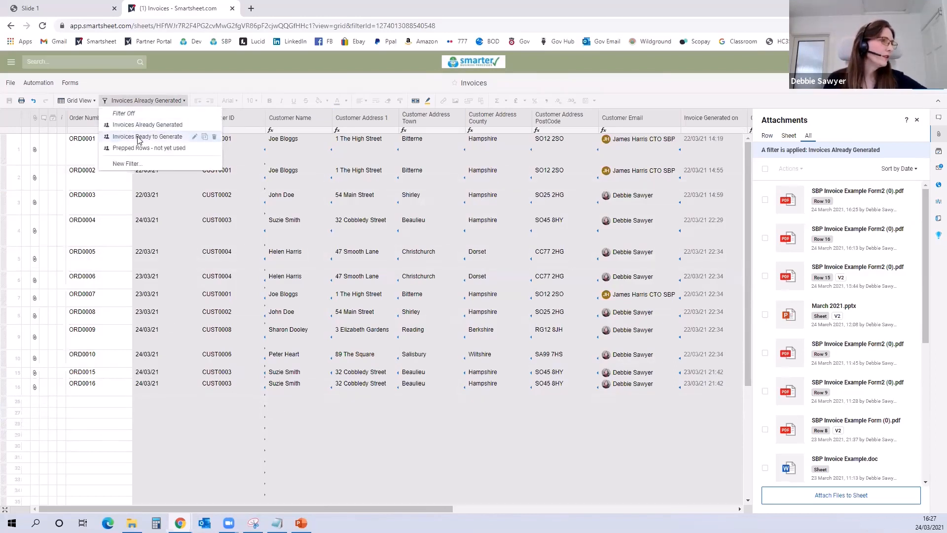
left_click(143, 137)
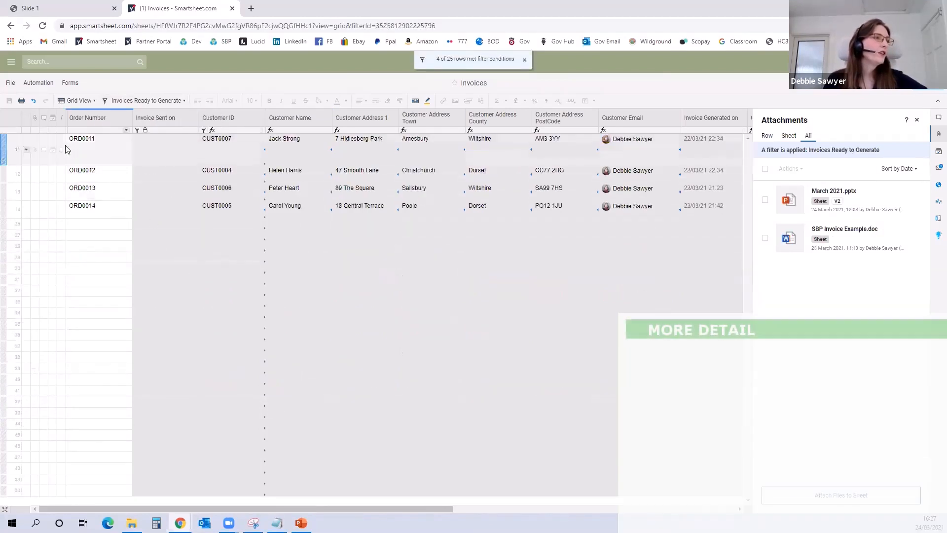
left_click(6, 146)
left_click(4, 207)
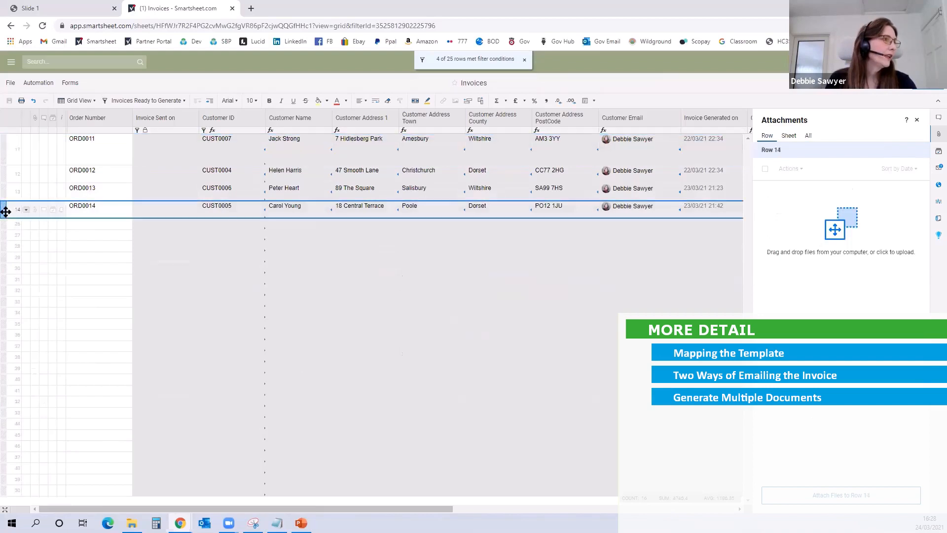
left_click(8, 150, "shift")
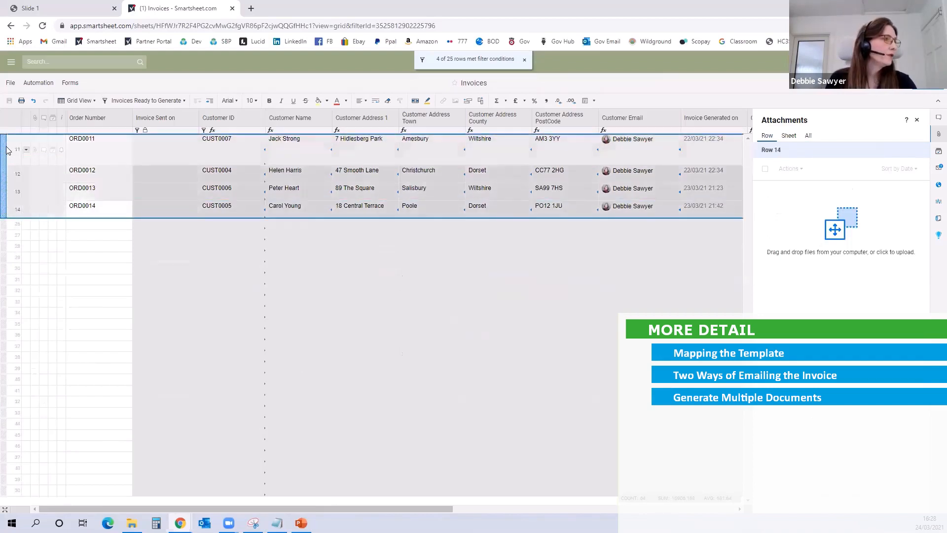
Step: Generate documents for the four selected rows with the SBP Invoice Example Form2.pdf mapping and attach them to their rows
right_click(29, 213)
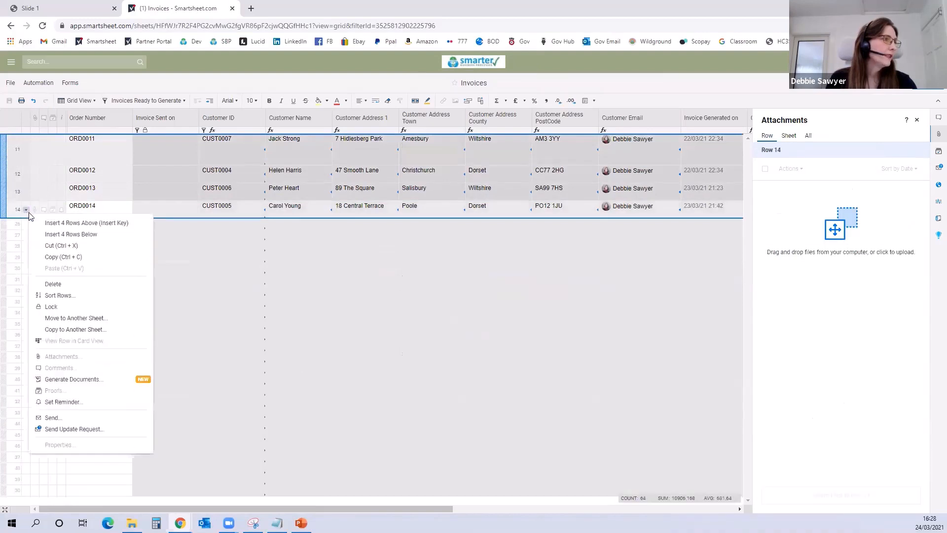
left_click(60, 380)
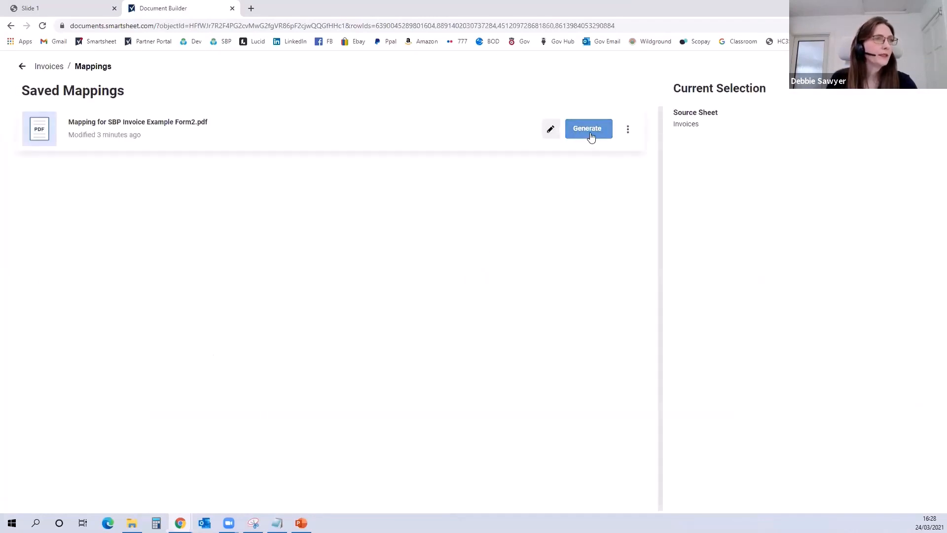
left_click(592, 138)
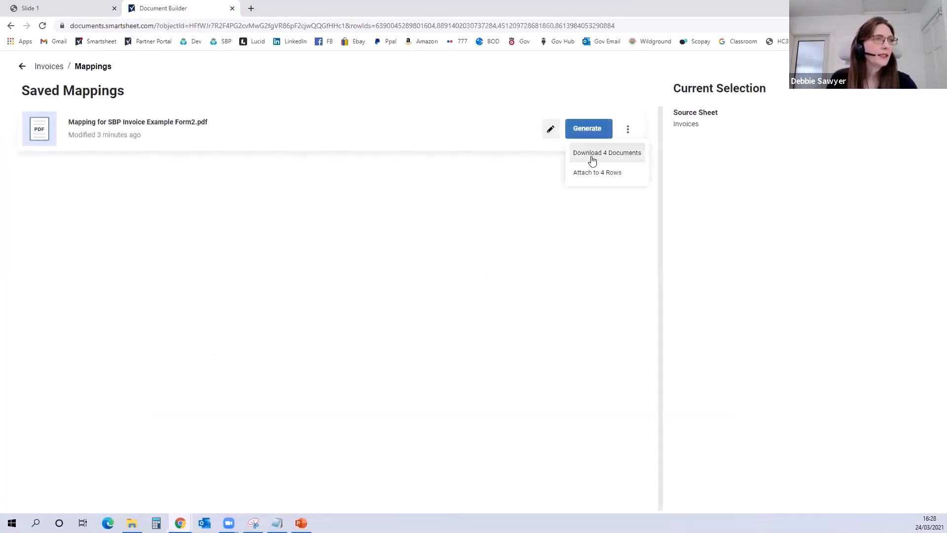
left_click(616, 177)
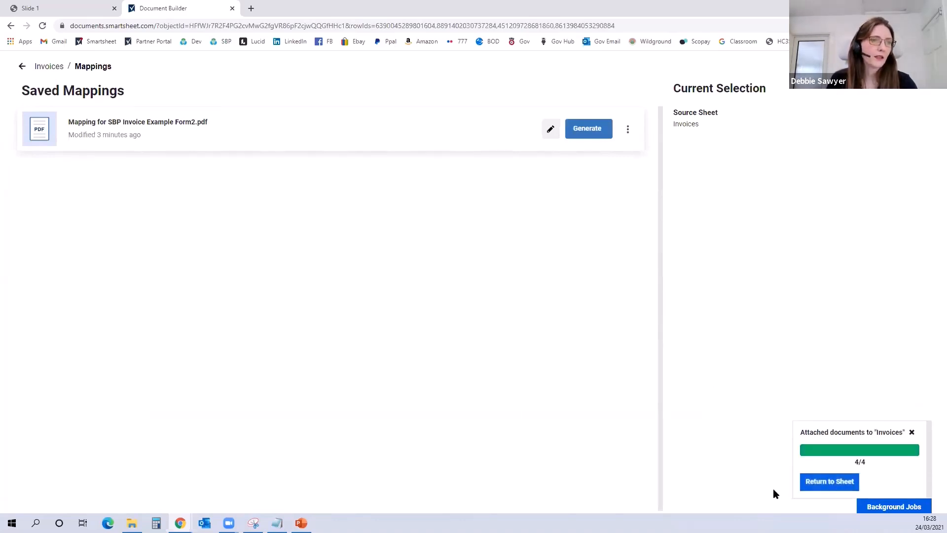
Step: Return to the Invoices sheet, filter it to Invoices Already Generated and review the order summary in row 16
left_click(832, 483)
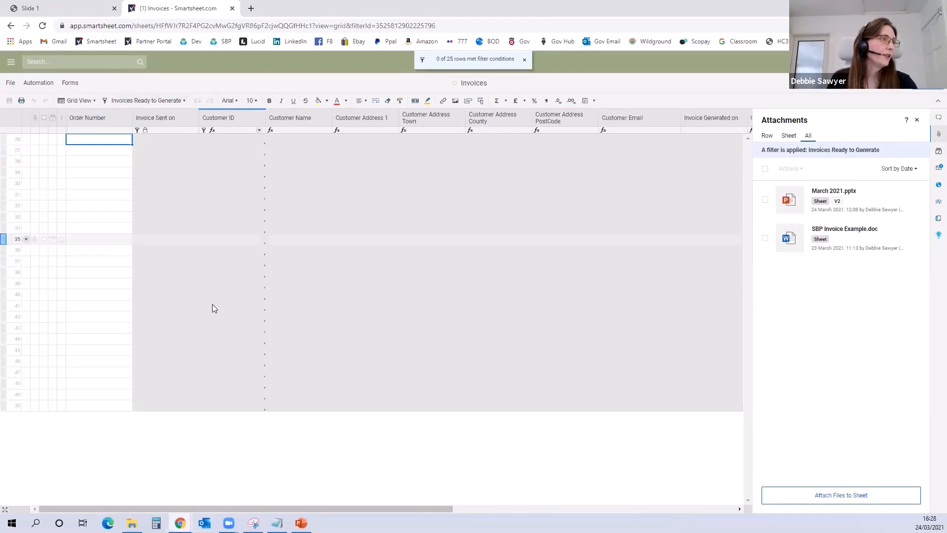
left_click(171, 101)
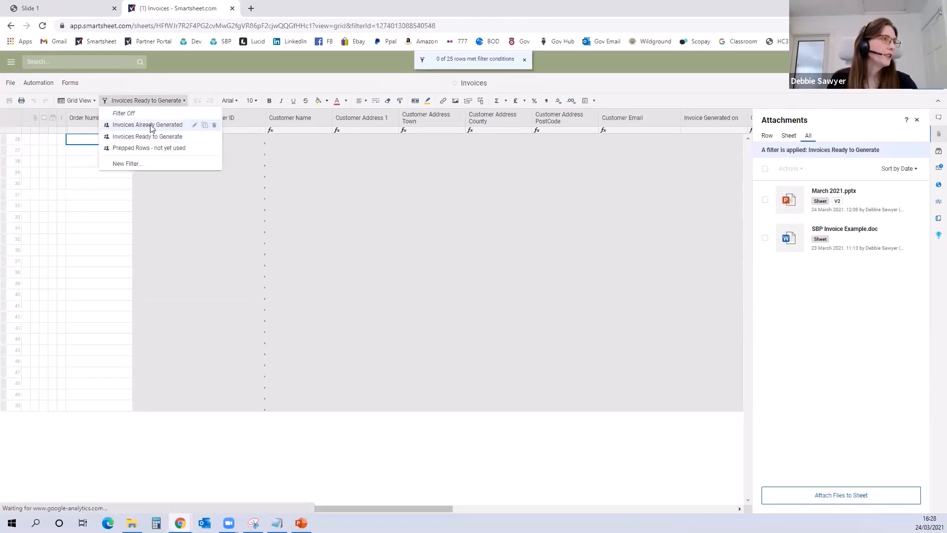
left_click(150, 125)
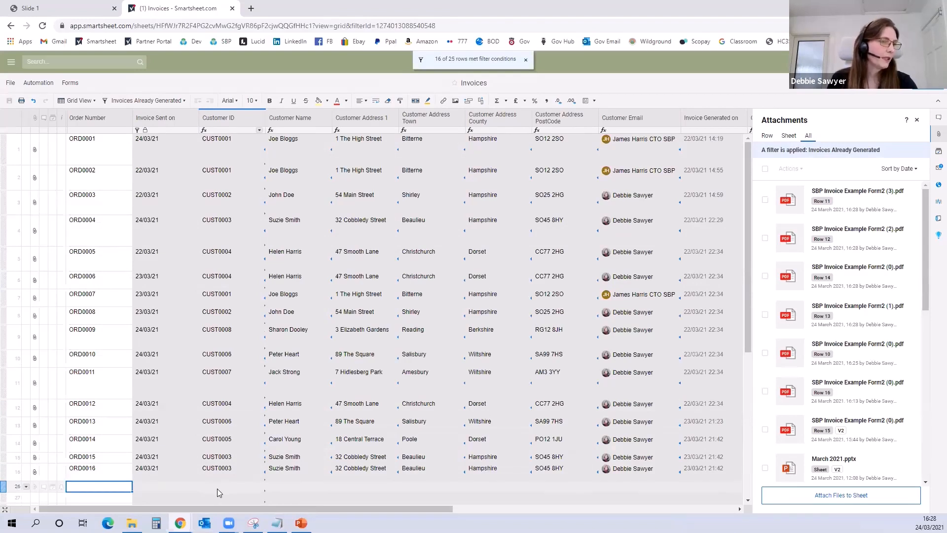
left_click(97, 474)
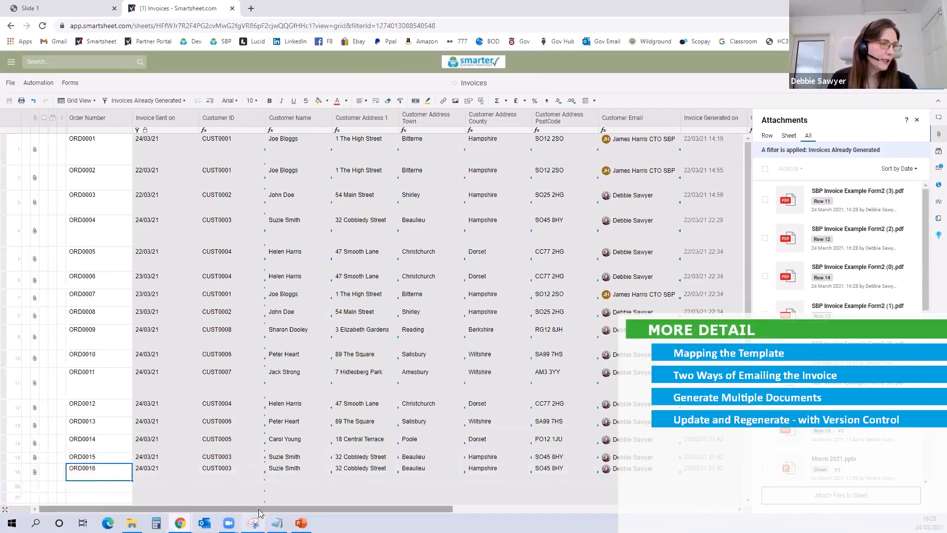
left_click_drag(258, 509, 289, 509)
left_click_drag(385, 509, 493, 508)
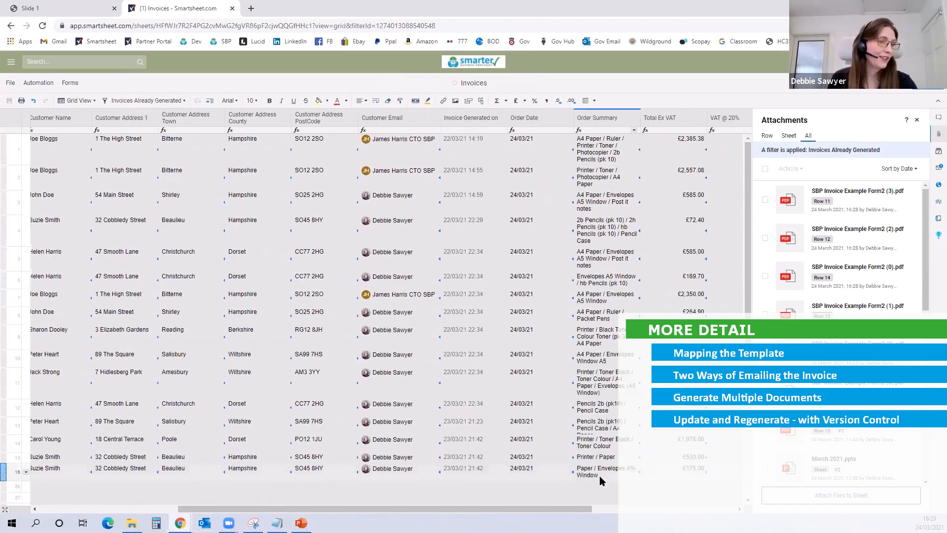
left_click_drag(444, 508, 306, 507)
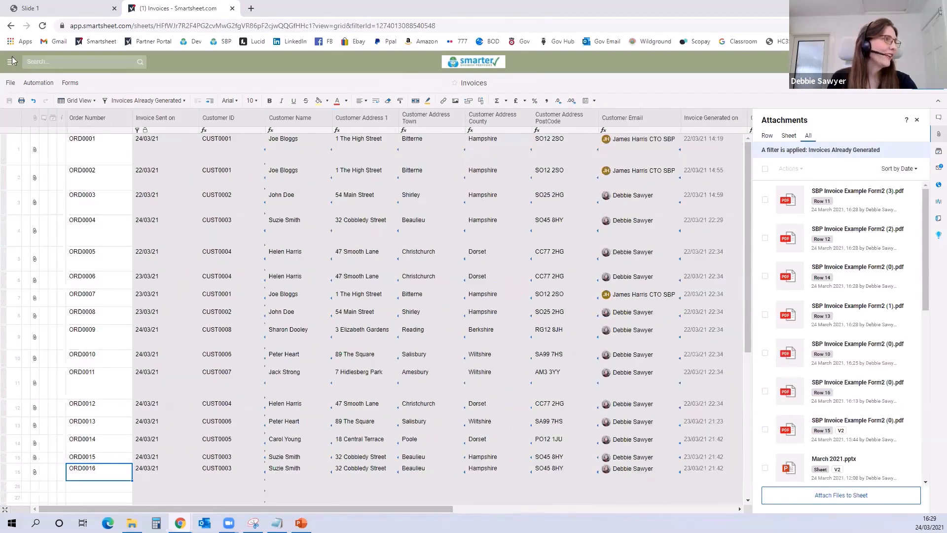
Step: Open the Orders sheet and correct the item name in row 66 to Envelopes A5 Window
left_click(11, 27)
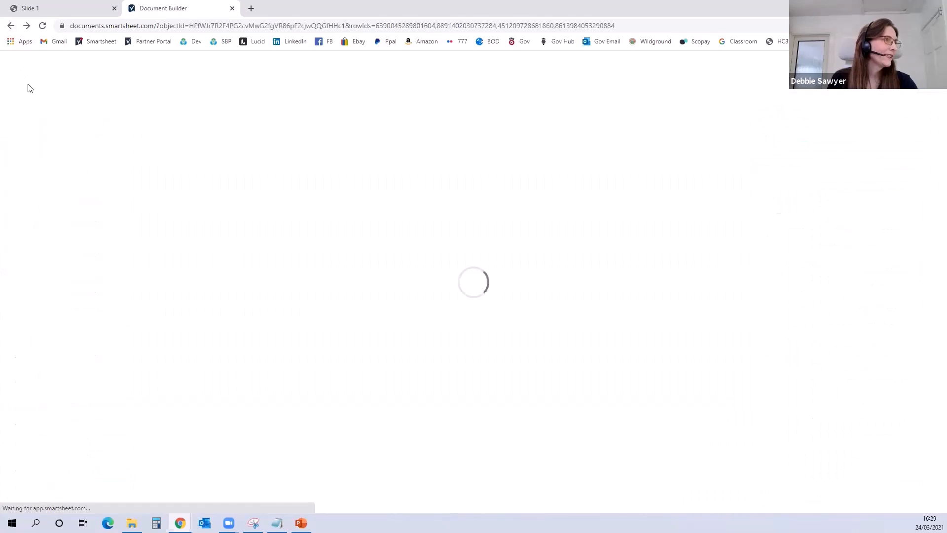
left_click(12, 27)
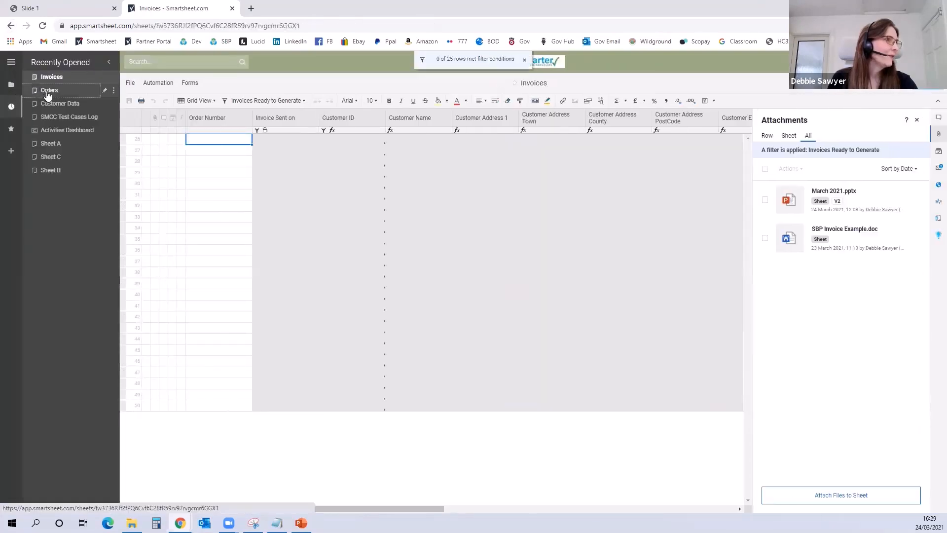
left_click(48, 94)
scroll(351, 252, "down", 10)
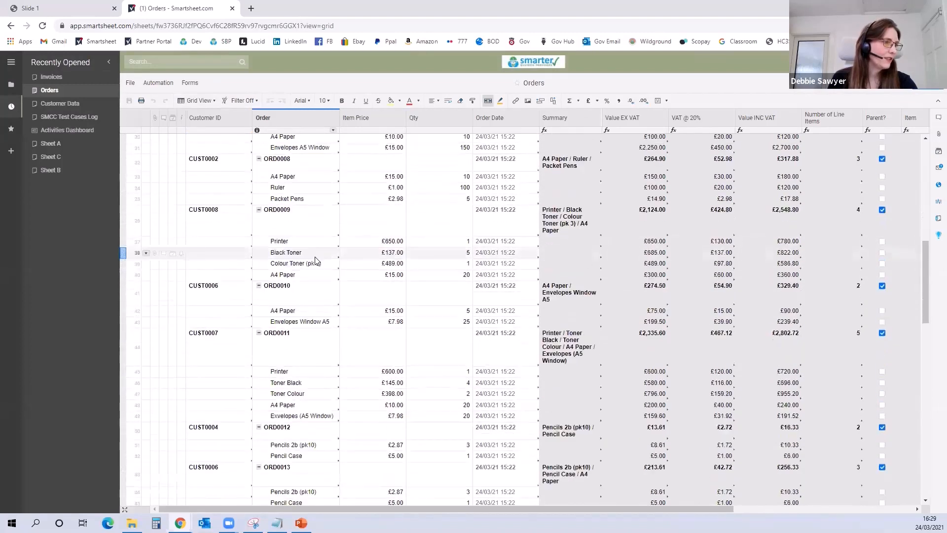
scroll(316, 260, "down", 8)
left_click(294, 346)
left_click(294, 346)
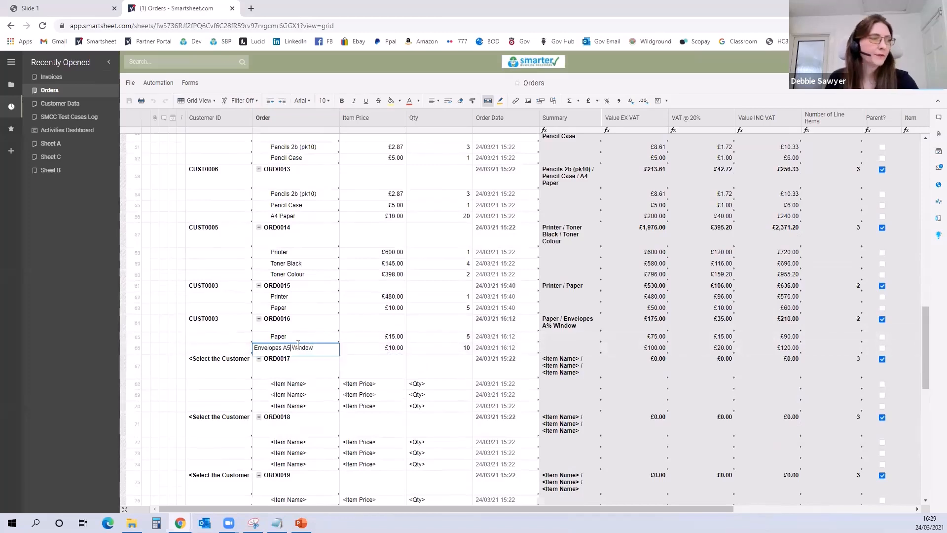
Step: Insert a new row directly below the Envelopes A5 Window item in row 66 and enter iNK as its item name
right_click(123, 357)
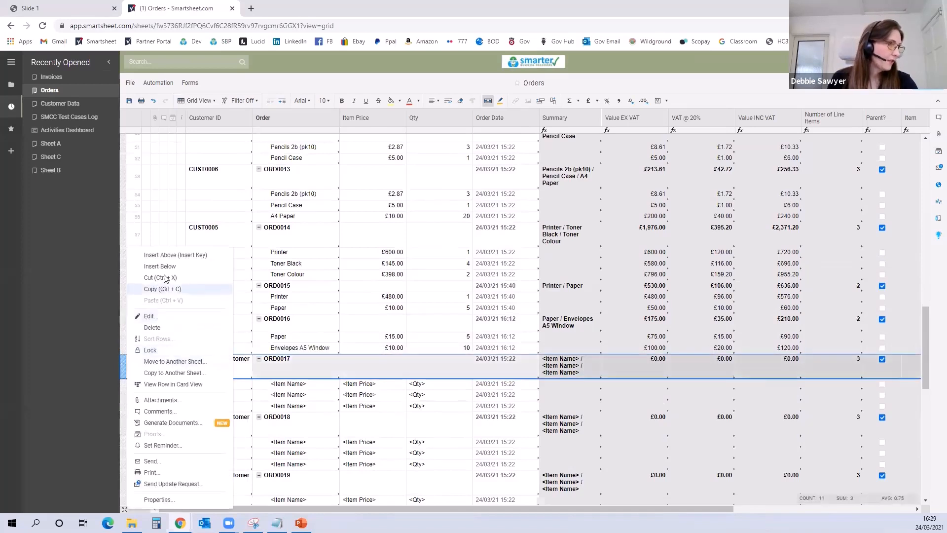
left_click(171, 254)
left_click(294, 360)
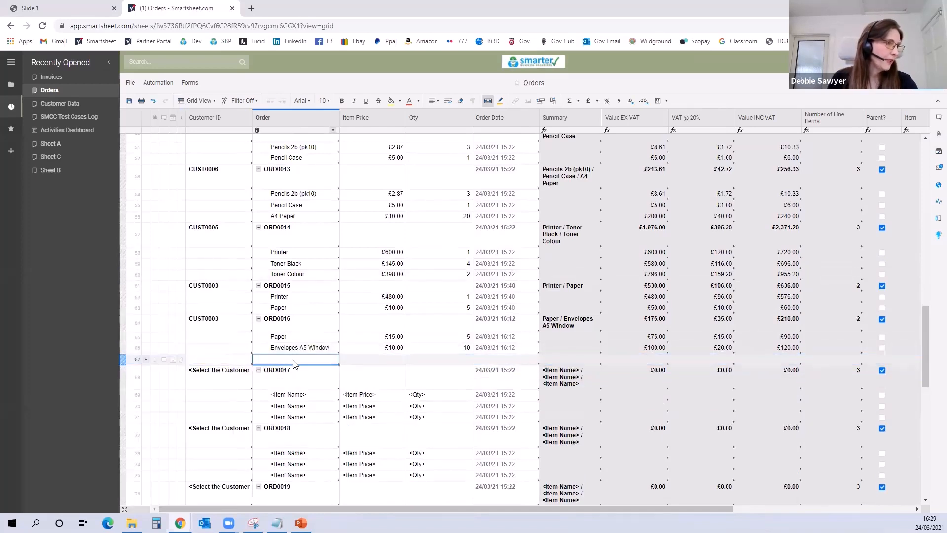
type("iNK")
Step: Set the iNK item's price to £400.00 and its quantity to 1, and save the Orders sheet
left_click(342, 364)
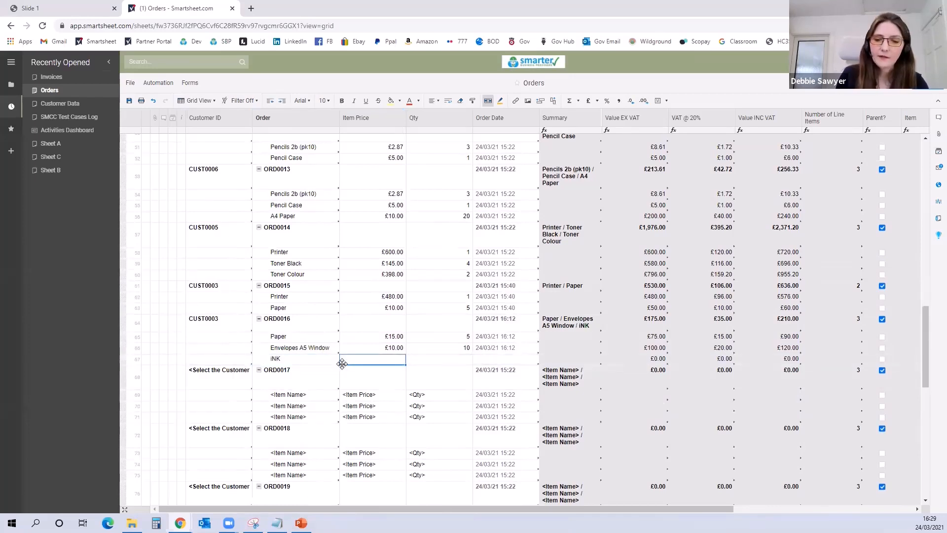
type("400")
key("Tab")
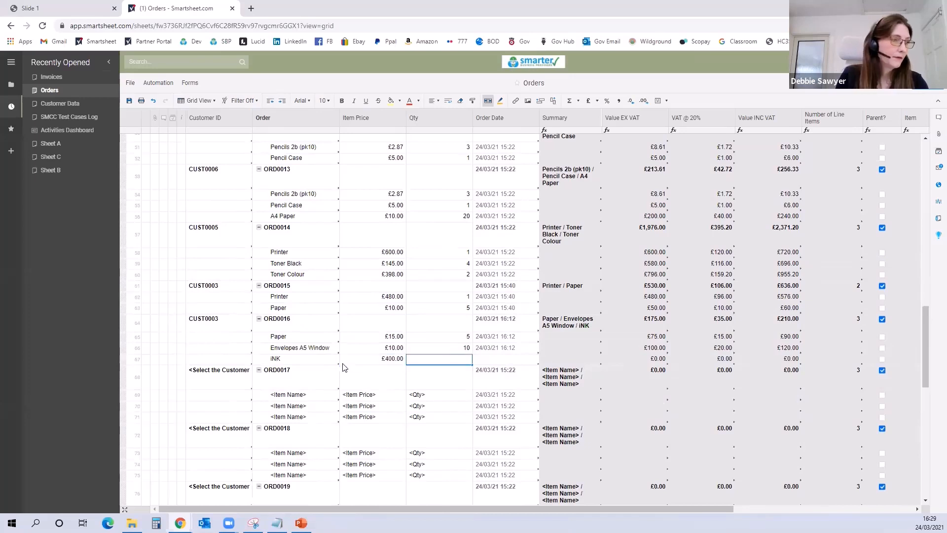
type("1")
key("Tab")
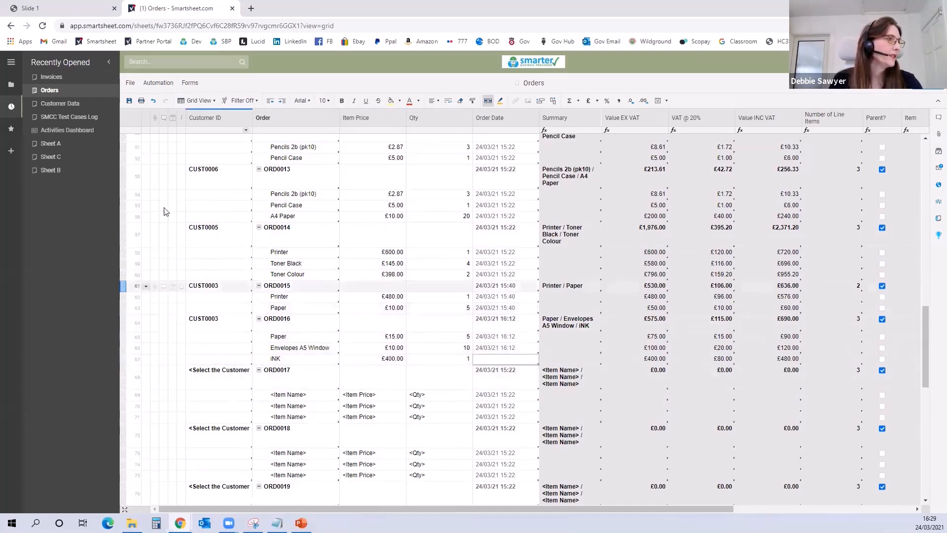
left_click(131, 104)
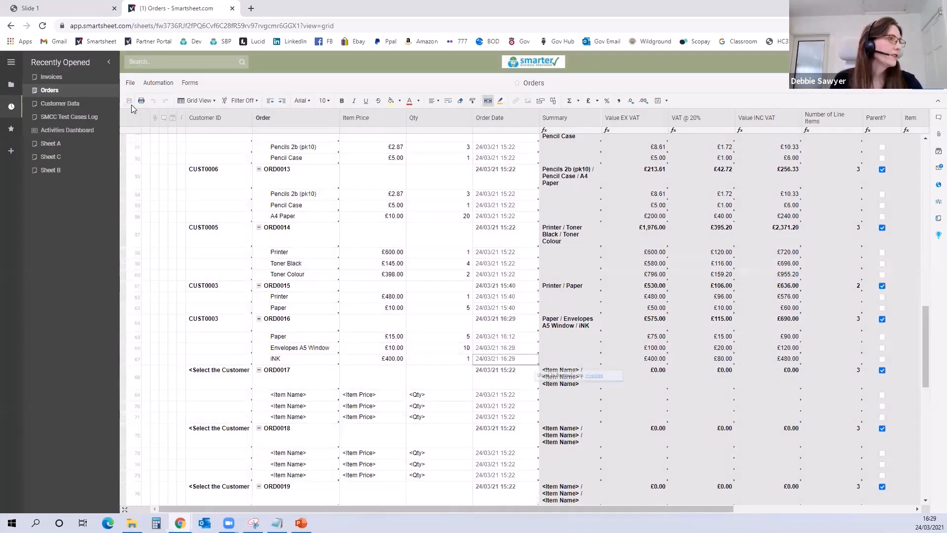
Step: Check the summary and the values excluding and including VAT of the updated order in row 64
left_click_drag(389, 512, 483, 511)
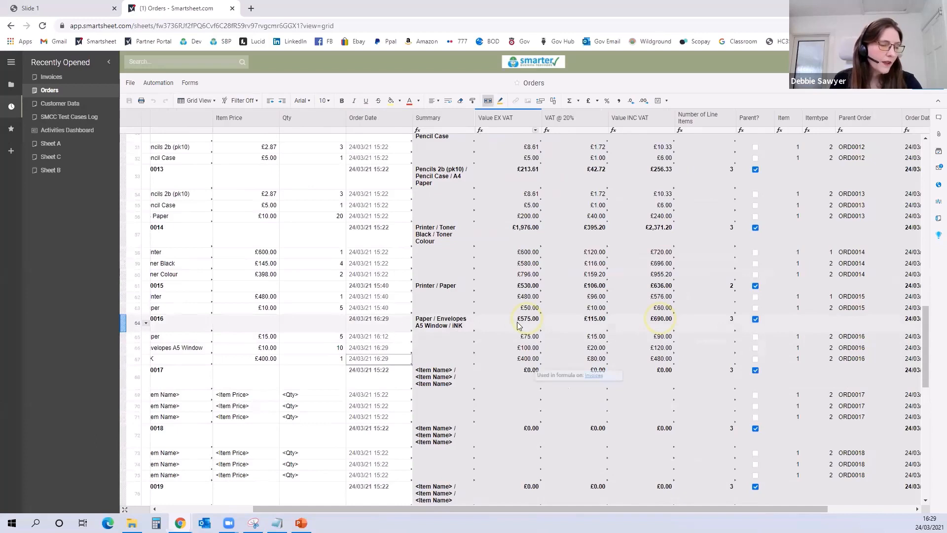
left_click(645, 326)
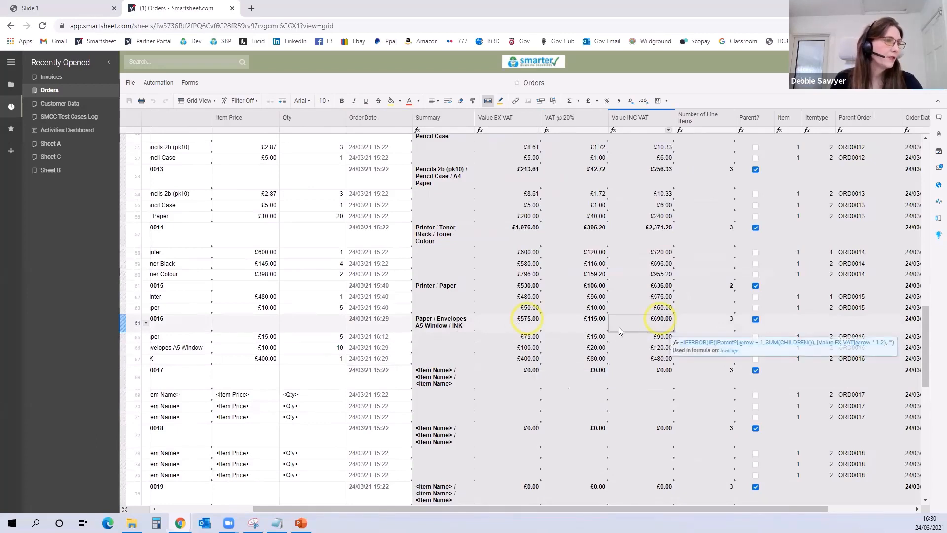
left_click_drag(462, 509, 339, 469)
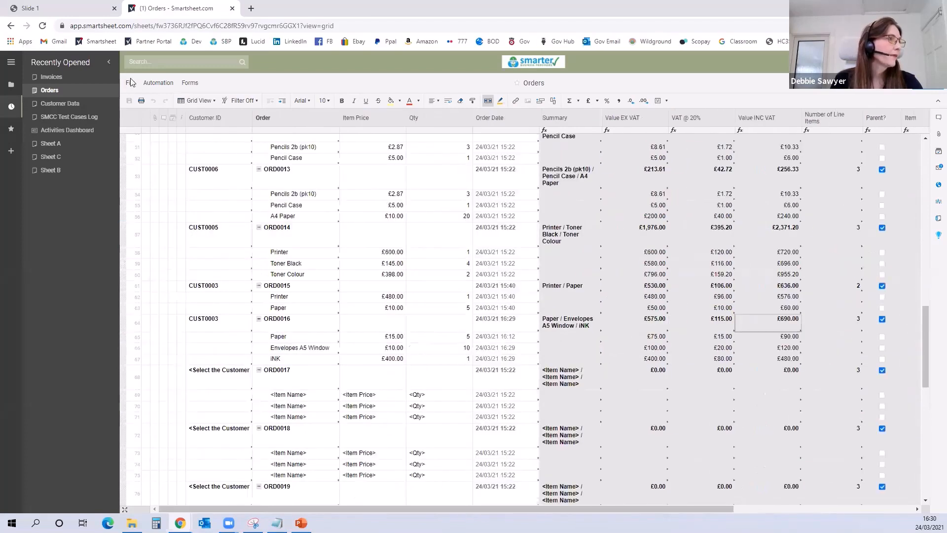
Step: Switch to the Invoices sheet and filter it to Invoices Already Generated
left_click(55, 79)
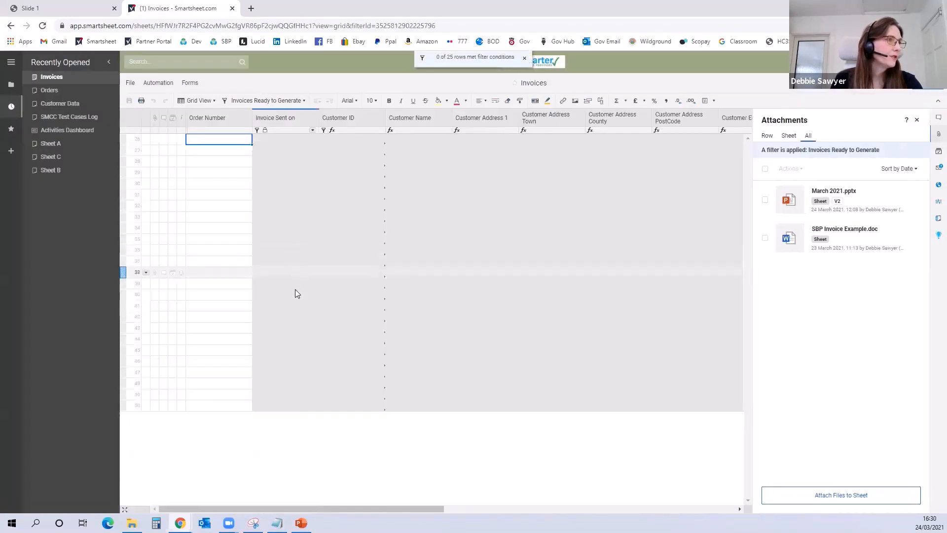
left_click(261, 100)
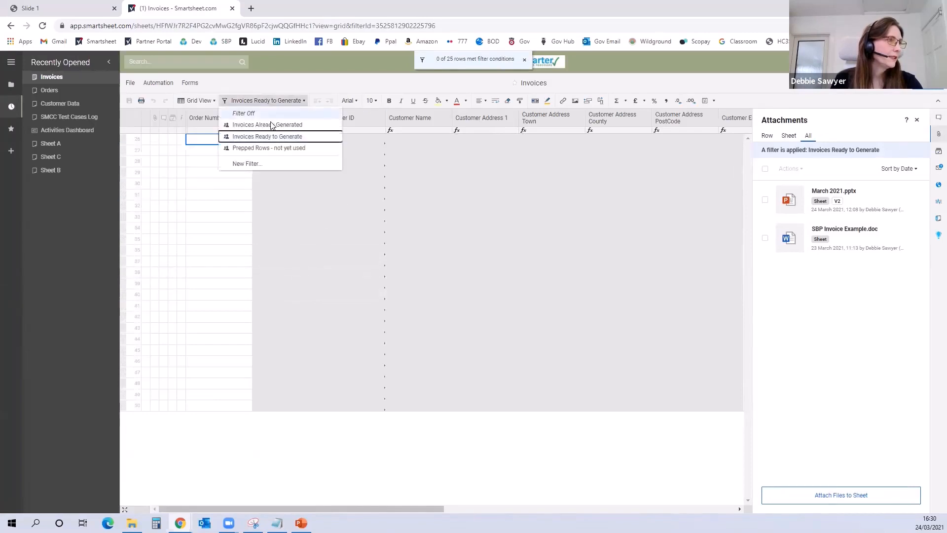
left_click(267, 125)
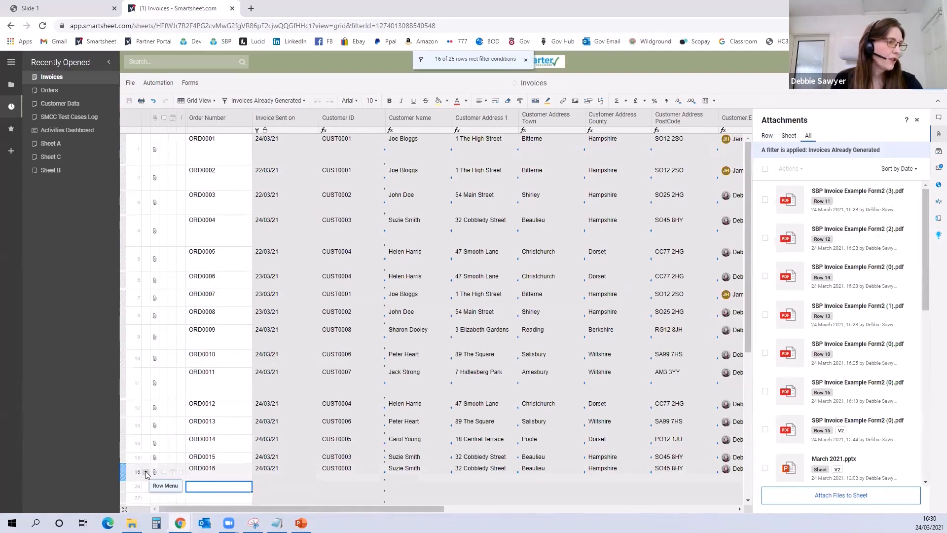
Step: Regenerate the document for row 16 with the SBP Invoice Example Form2.pdf mapping and attach it to the row
left_click(146, 474)
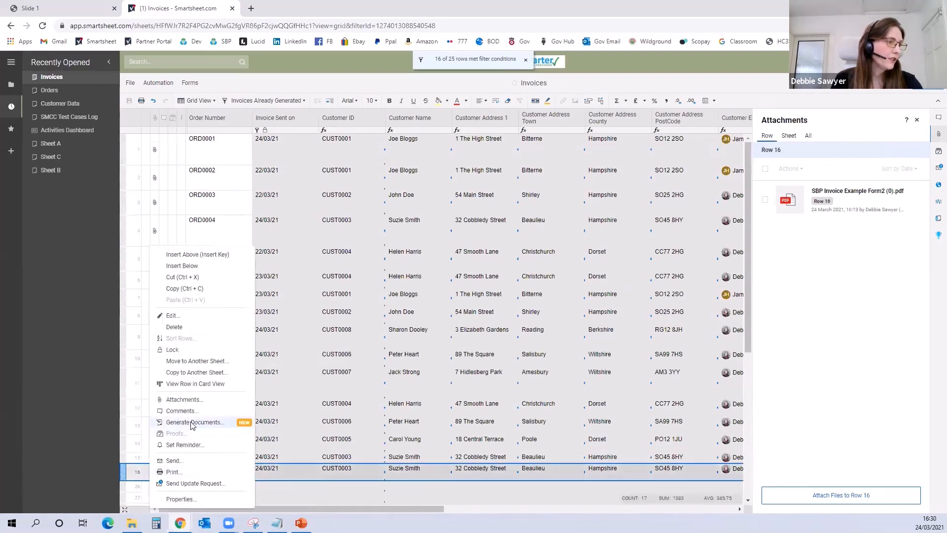
left_click(229, 426)
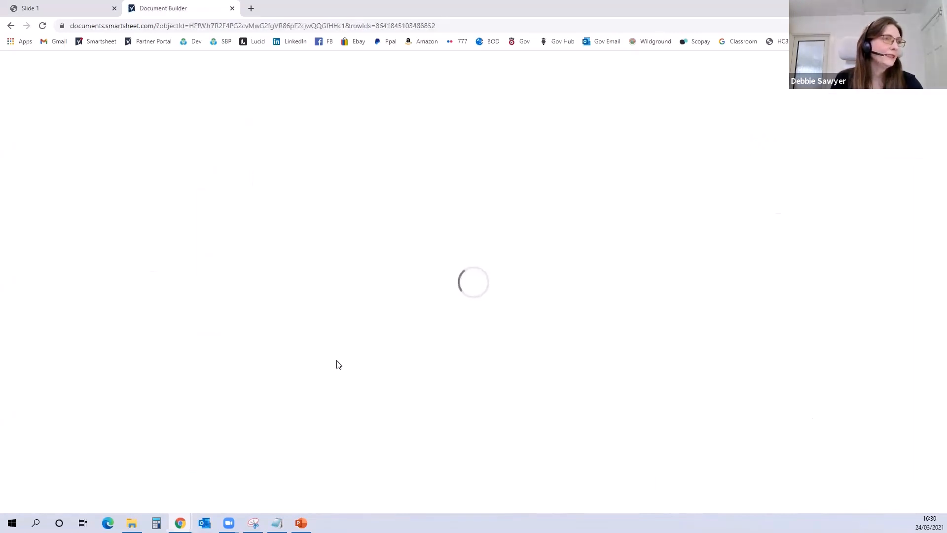
left_click(586, 137)
left_click(587, 175)
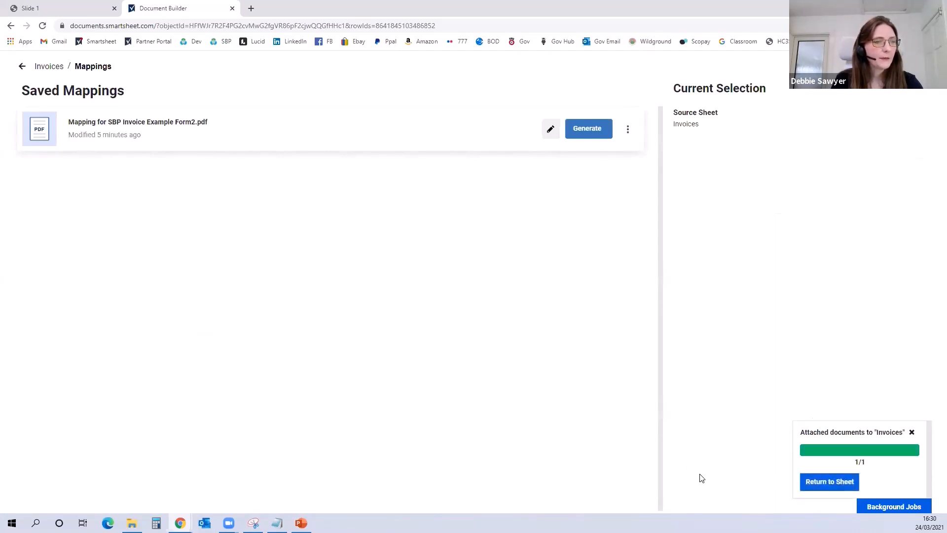
Step: Return to the sheet, view the newest SBP Invoice Example Form2 (0).pdf attached to row 16, and close the PDF
left_click(813, 485)
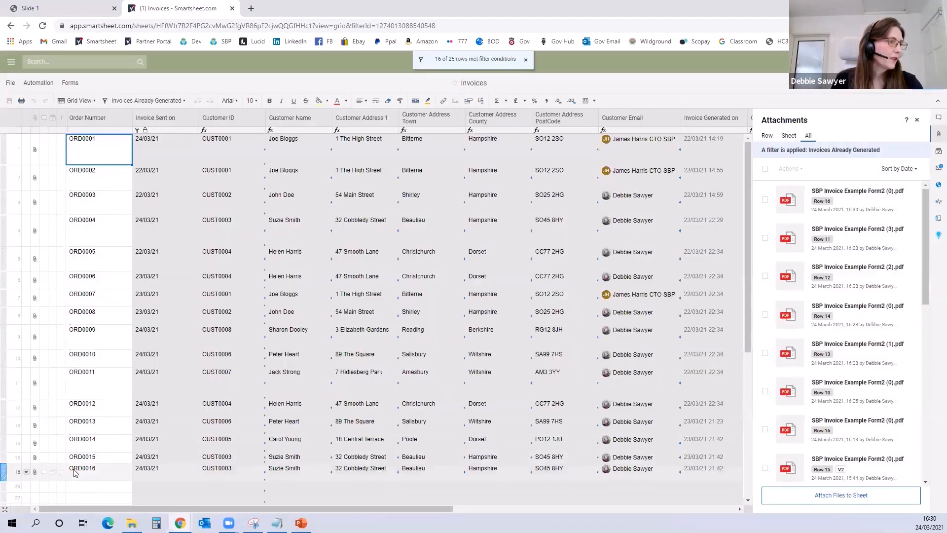
left_click(74, 472)
left_click(36, 473)
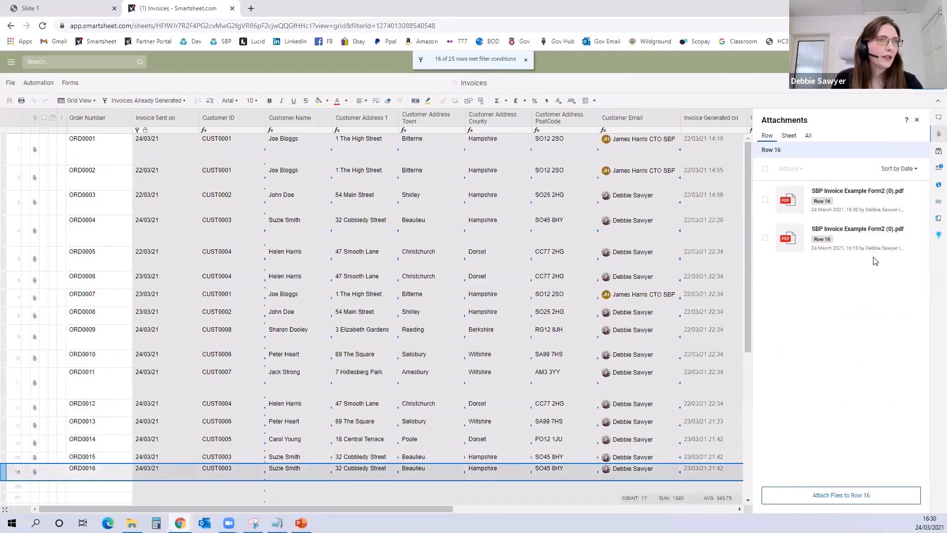
left_click(846, 192)
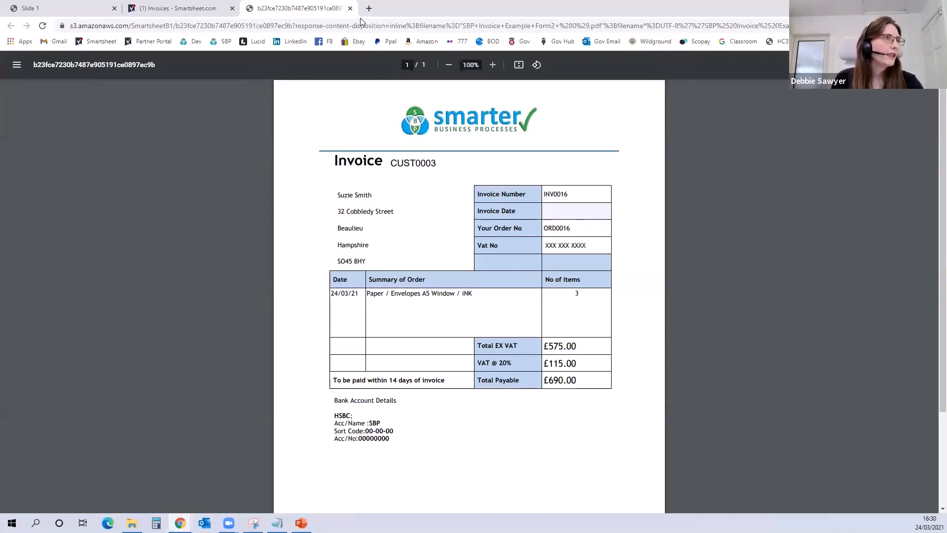
left_click(350, 9)
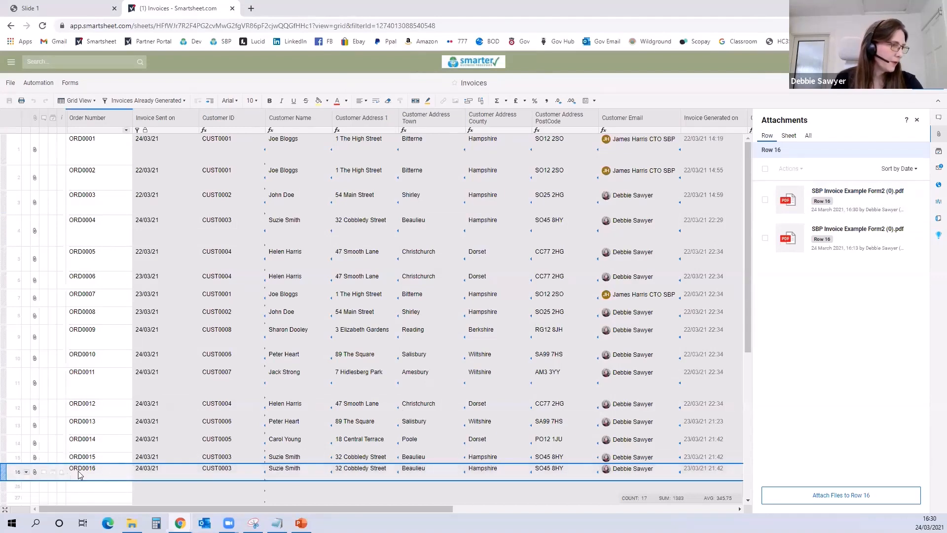
mouse_move(35, 478)
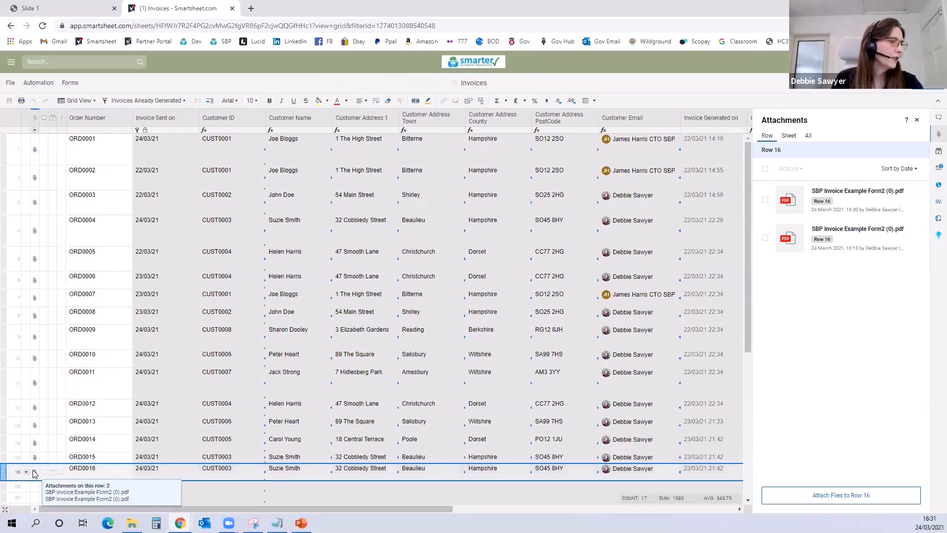
Step: Switch from the Invoices sheet to the Orders sheet
left_click(10, 26)
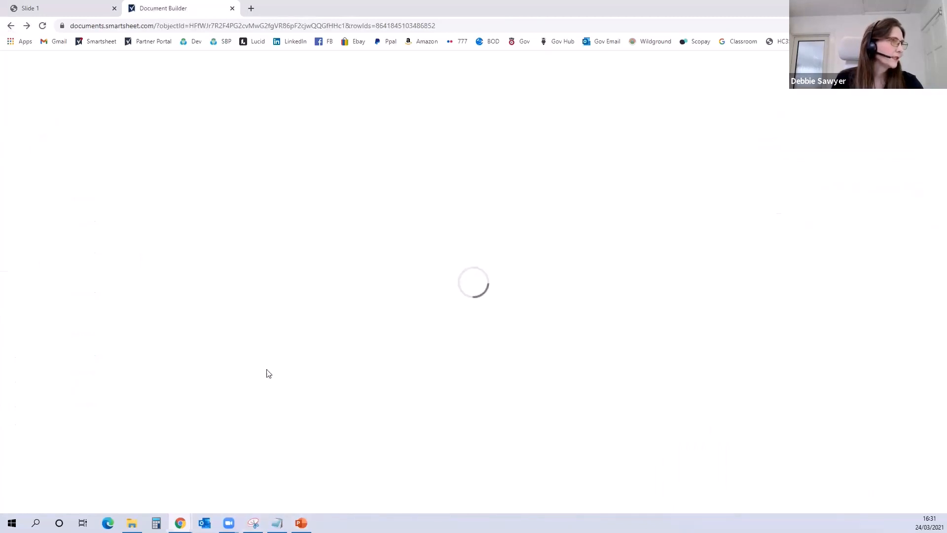
left_click(11, 26)
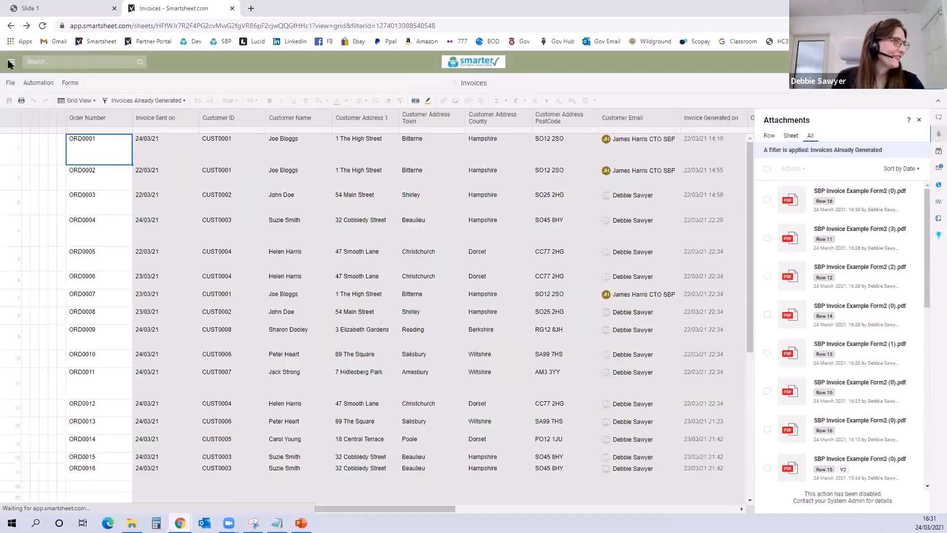
left_click(9, 62)
left_click(43, 92)
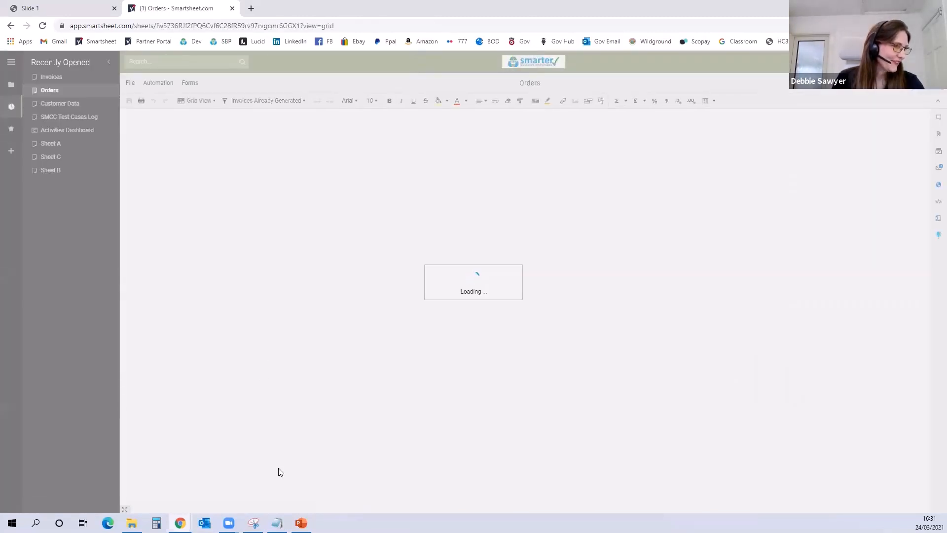
Step: Rename the Paper item in row 65 of the Orders sheet as "Paper LOTS OF IT"
scroll(300, 461, "down", 5)
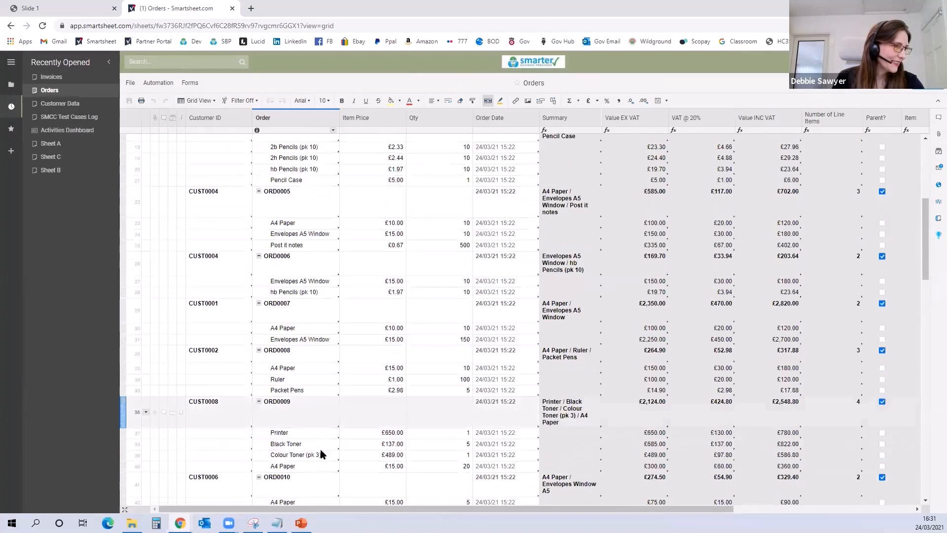
scroll(321, 453, "down", 10)
left_click(279, 207)
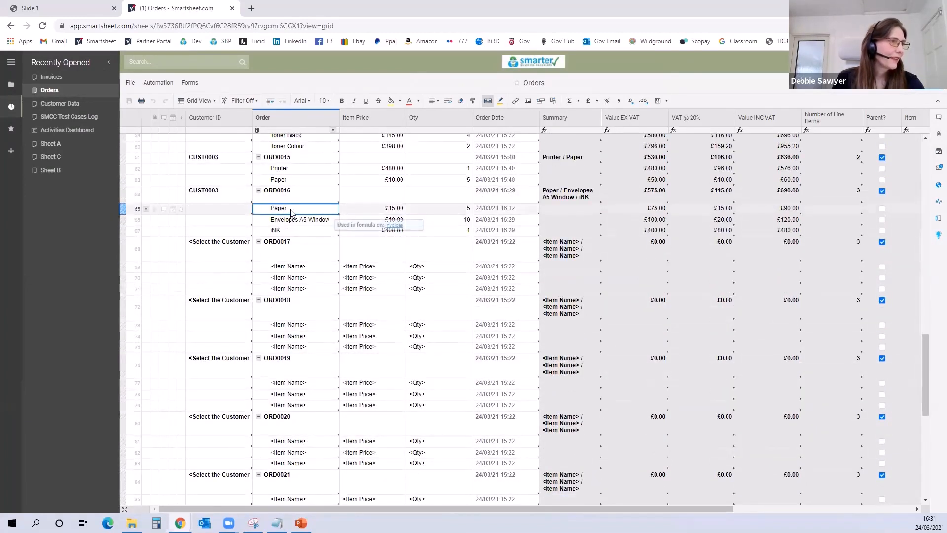
double_click(295, 210)
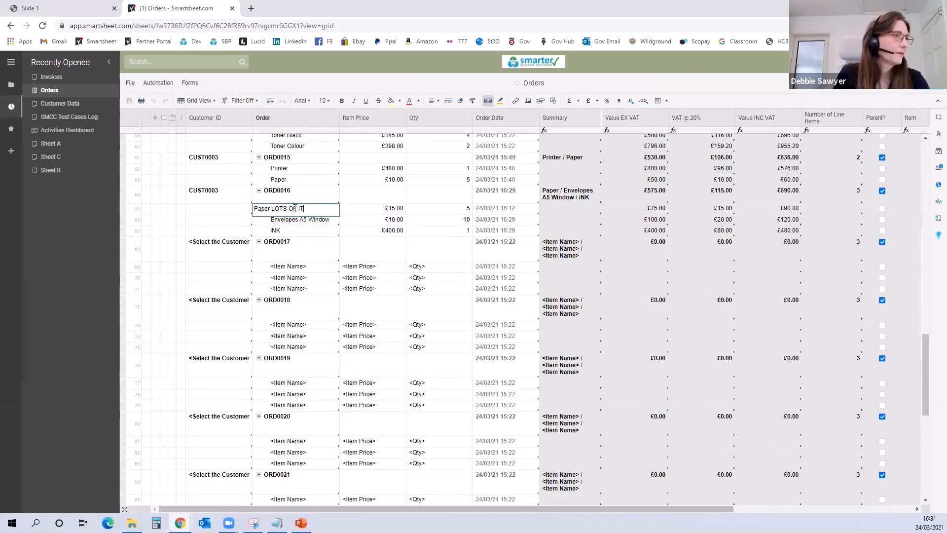
type("LOTS OF IT")
Step: Set the quantity of the "Paper LOTS OF IT" item to 25
left_click(430, 206)
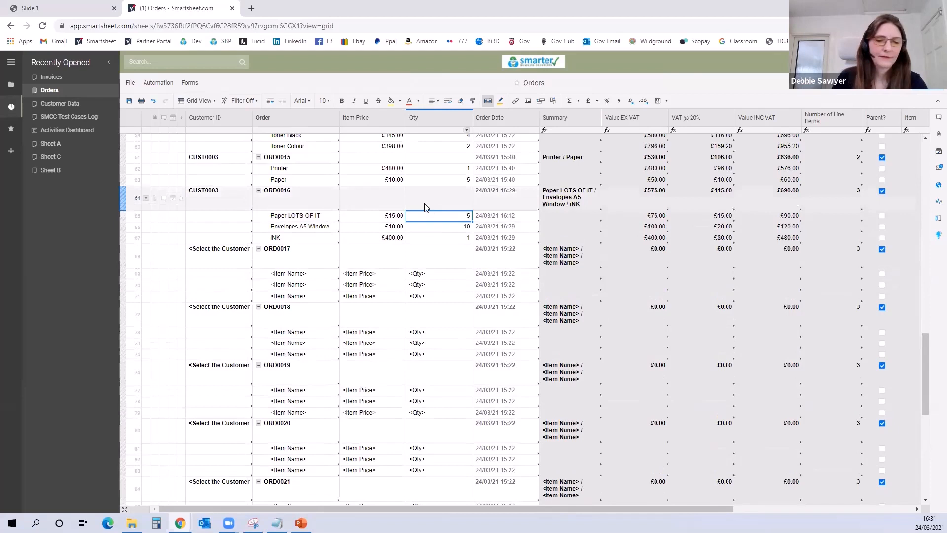
key("Down")
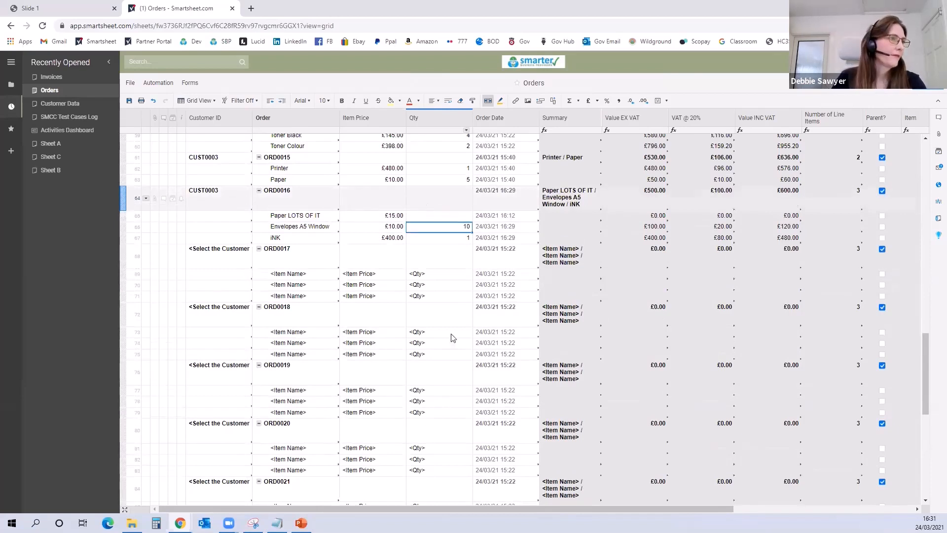
left_click(442, 220)
type("25")
key("Return")
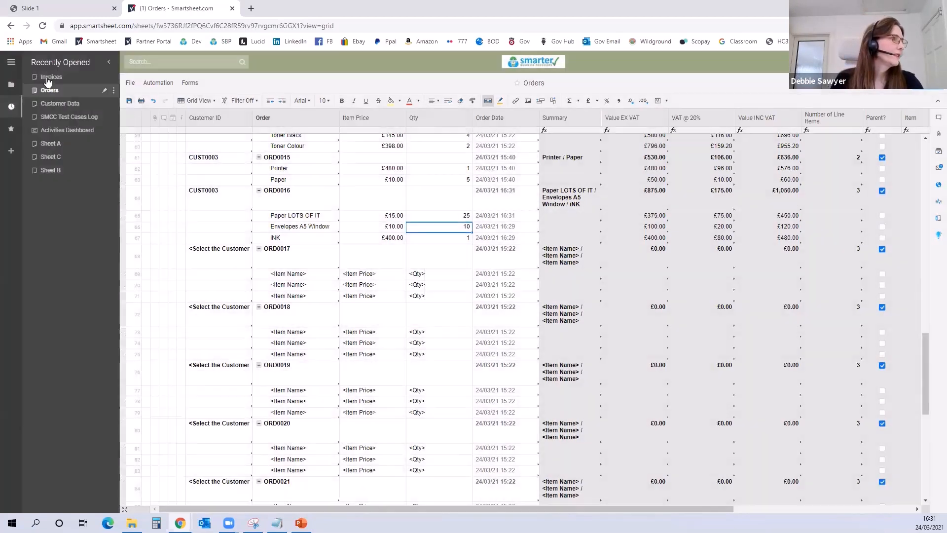
Step: In the Invoices sheet, generate the invoice for row 16 again with the SBP Invoice Example Form2.pdf mapping and attach it to the row
left_click(46, 78)
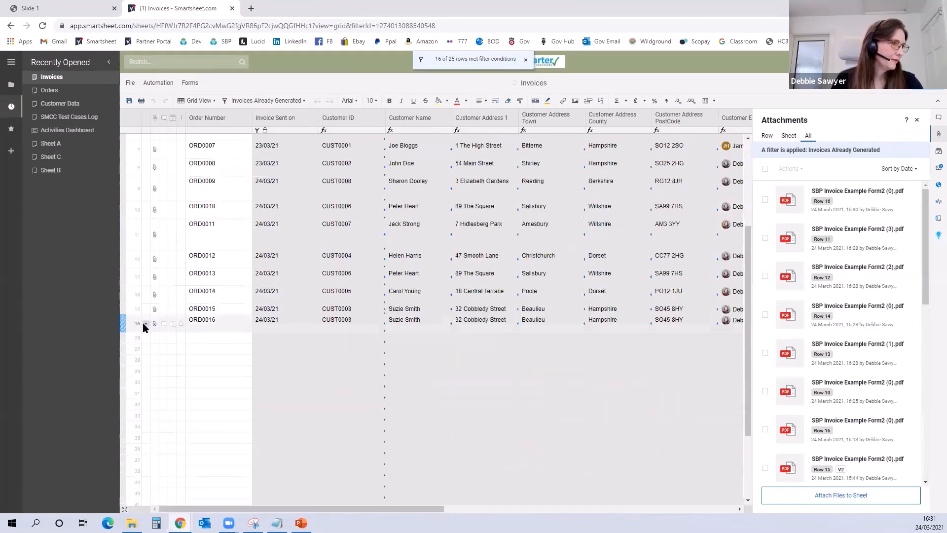
left_click(145, 325)
left_click(193, 422)
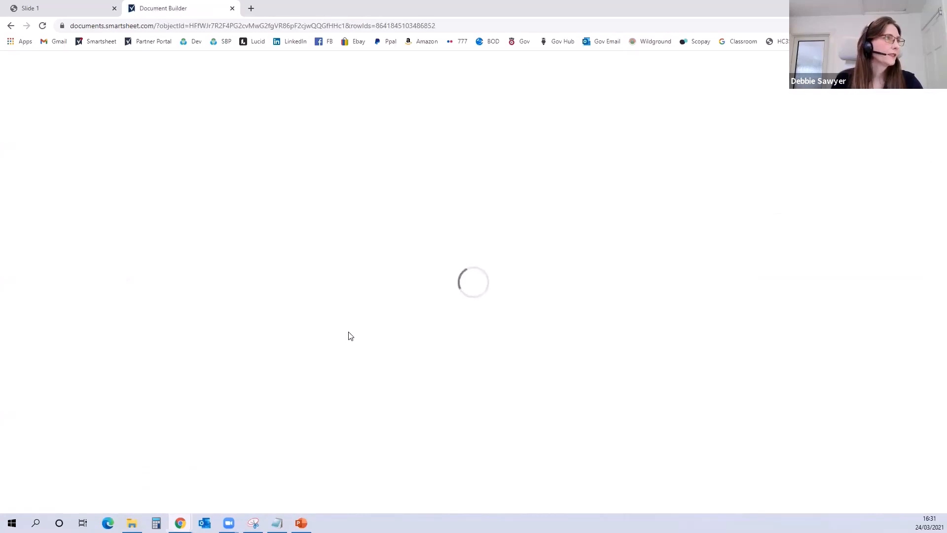
left_click(584, 133)
left_click(595, 172)
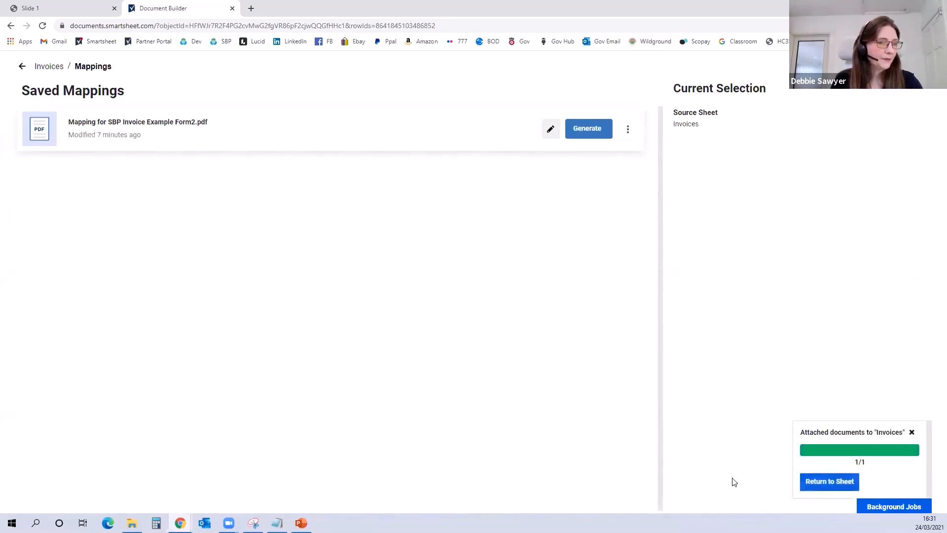
Step: Return to the sheet, compare versions V1 and V2 of row 16's newest invoice PDF through its version history, and close the history
left_click(830, 483)
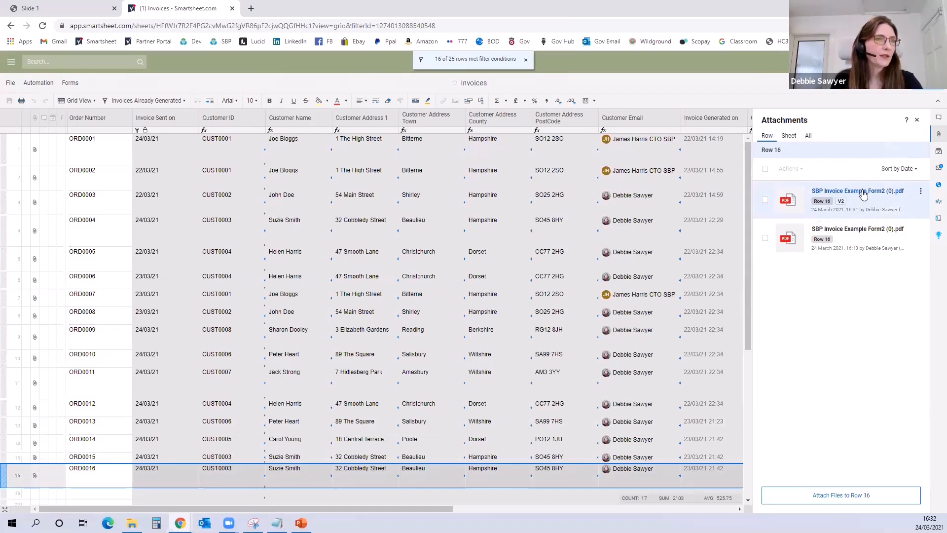
left_click(841, 202)
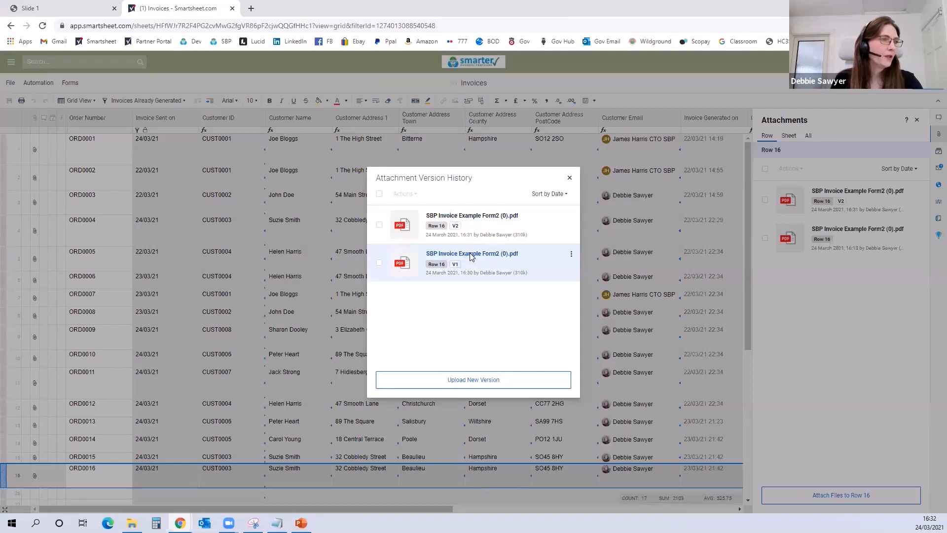
left_click(470, 254)
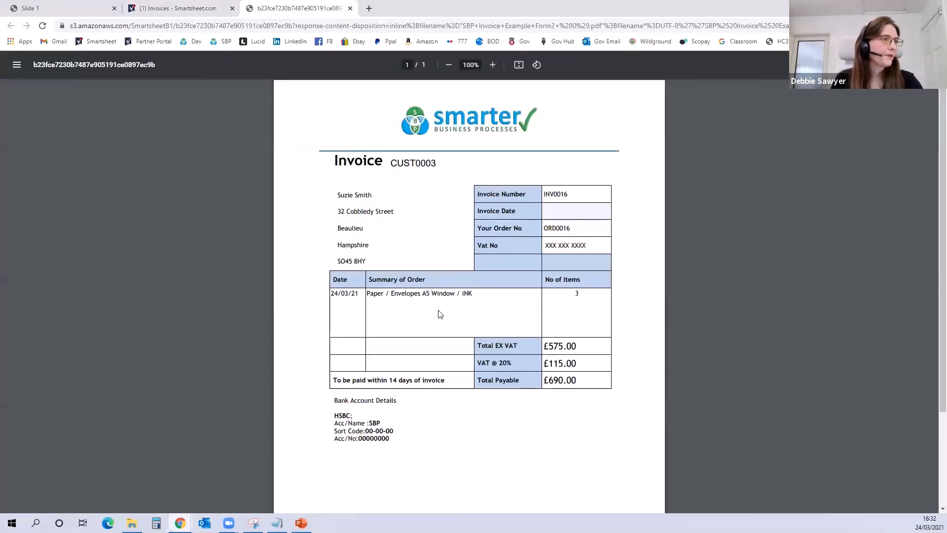
left_click(174, 9)
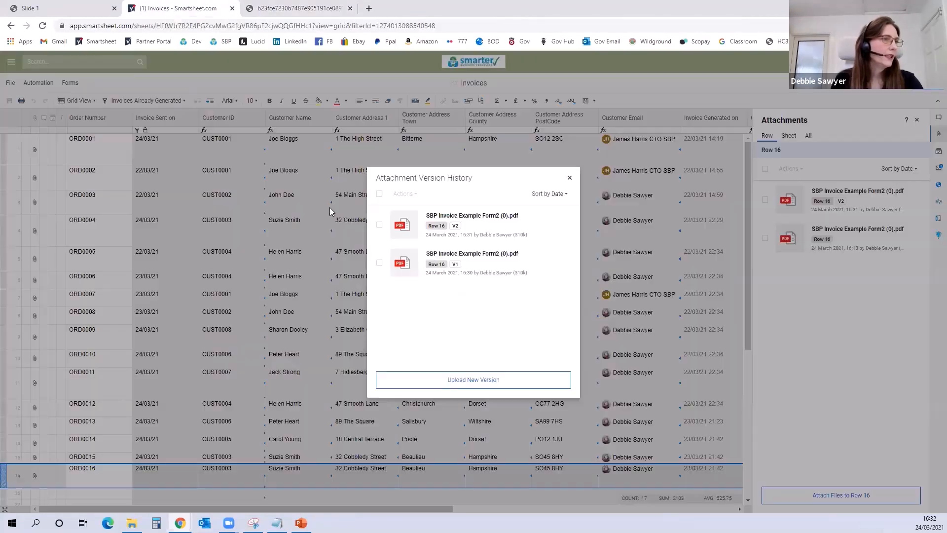
left_click(486, 216)
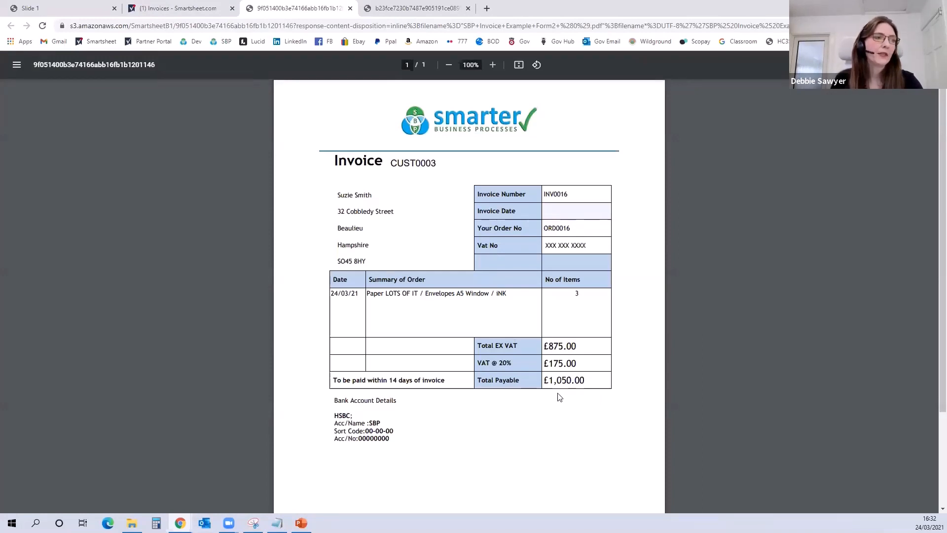
left_click(351, 10)
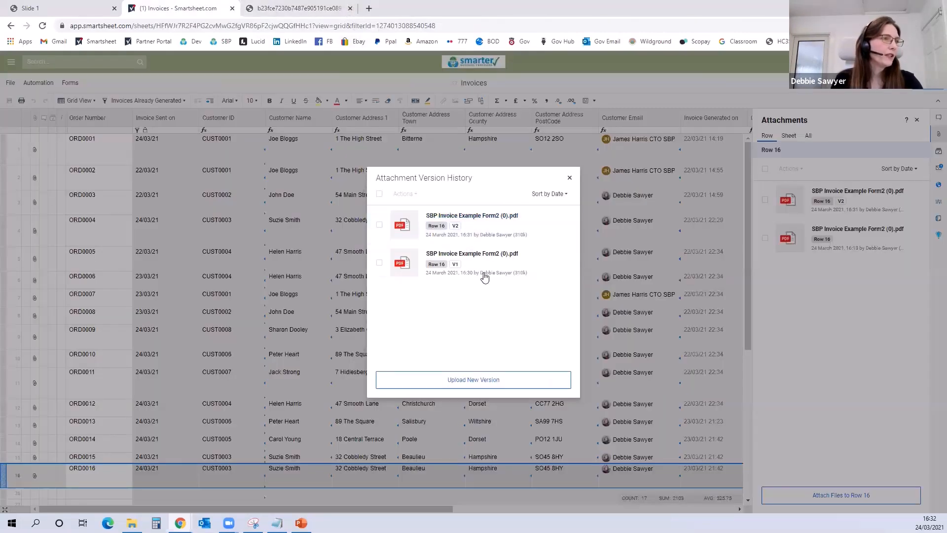
left_click(570, 178)
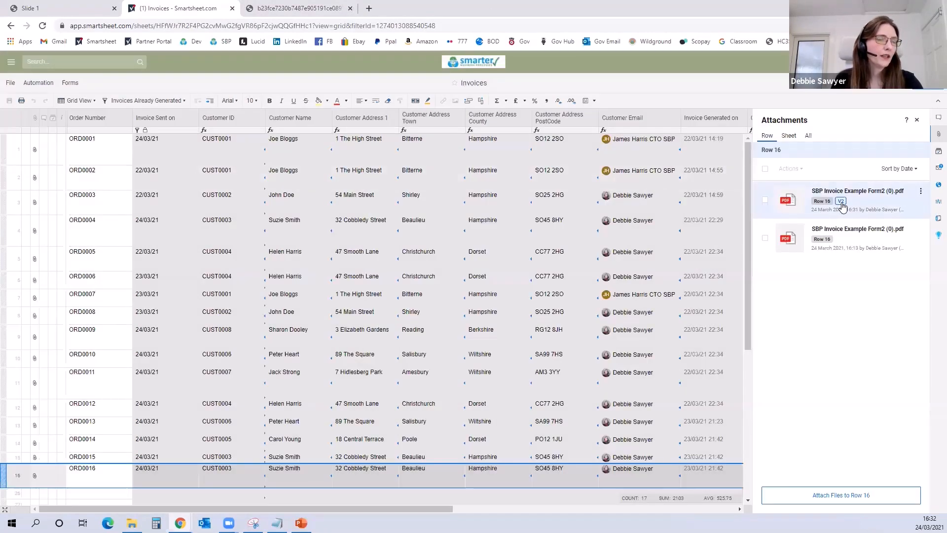
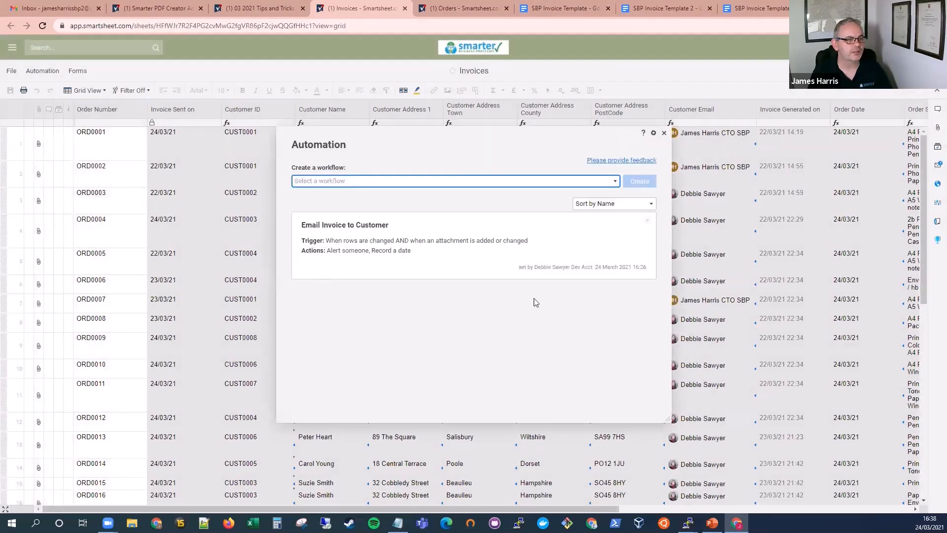
Step: Disable the Email Invoice to Customer workflow and close the automation list
left_click(647, 220)
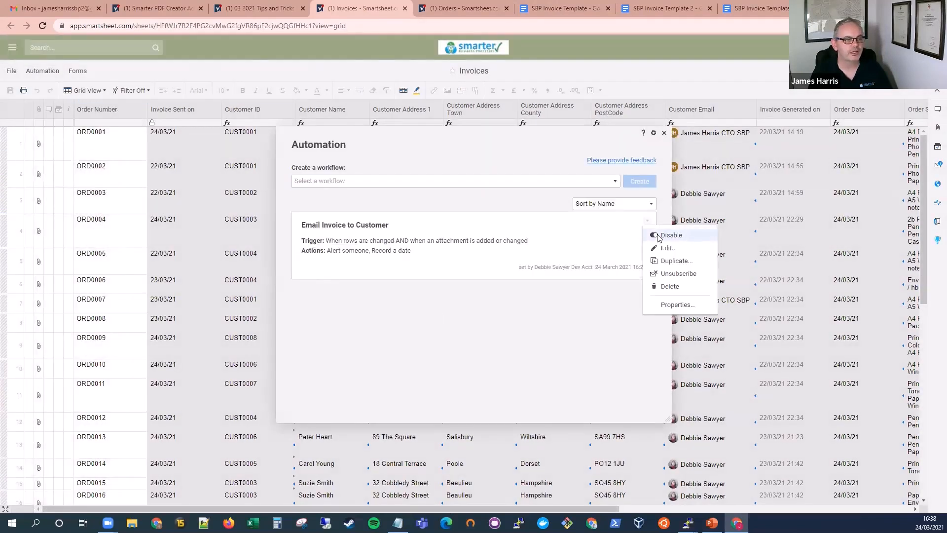
left_click(658, 238)
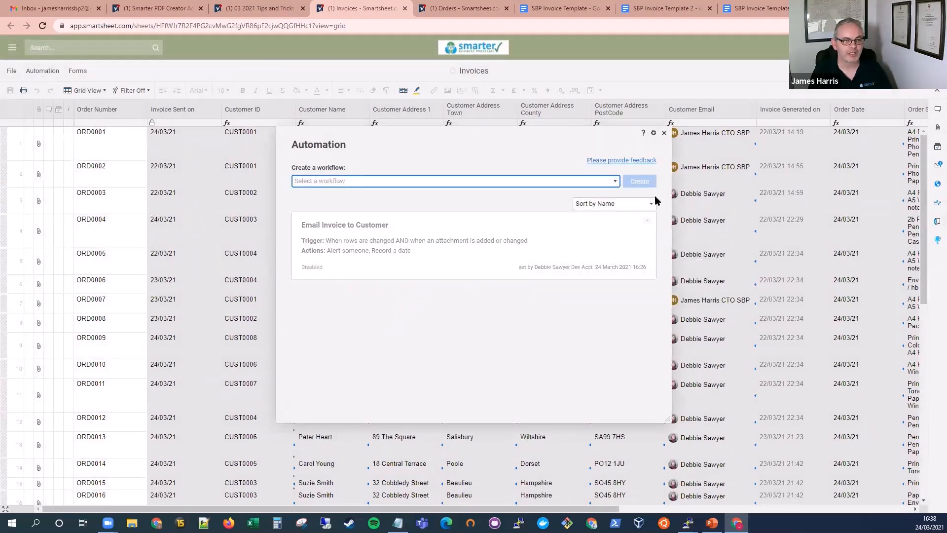
left_click(664, 134)
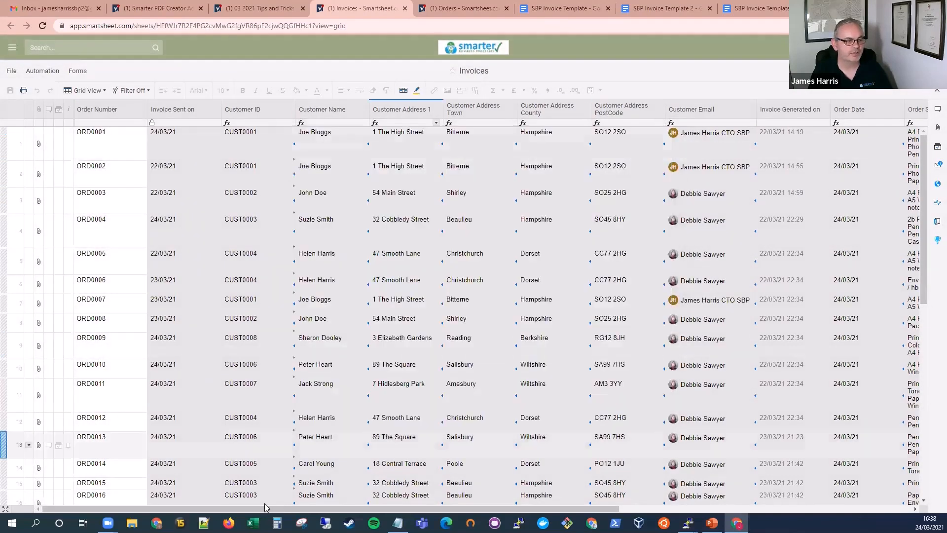
Step: Move the Invoice Template and Create PDF columns together to the start of the Invoices sheet, before Order Number
left_click_drag(251, 507, 295, 507)
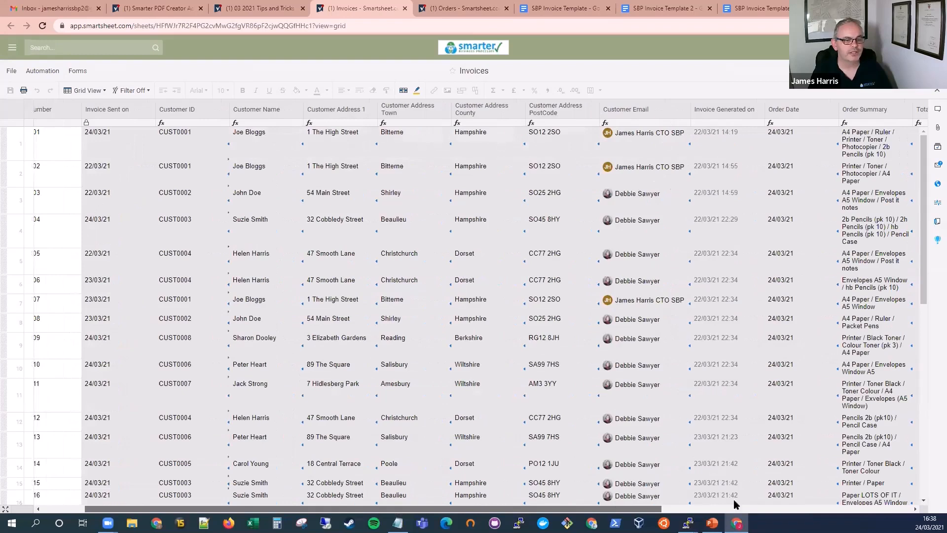
left_click(797, 508)
left_click(805, 507)
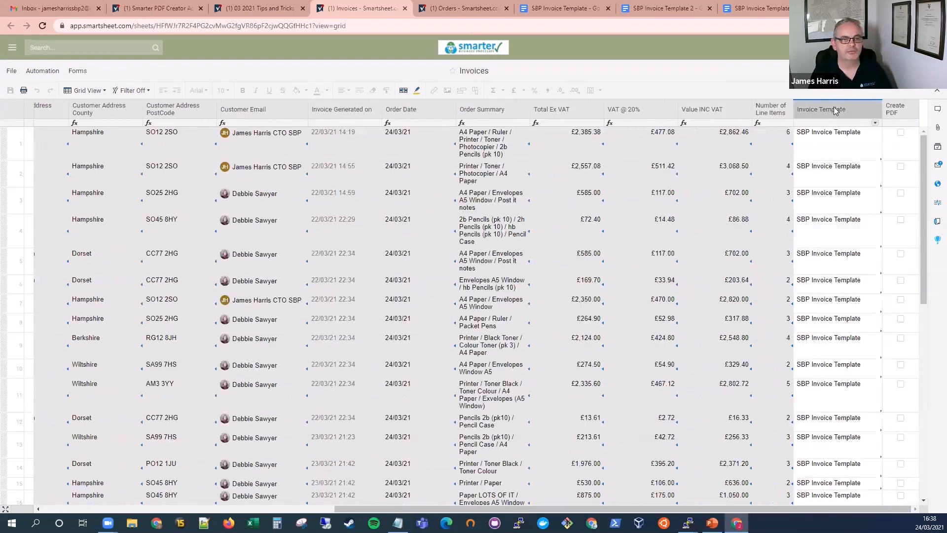
left_click(858, 115)
left_click(898, 113, "shift")
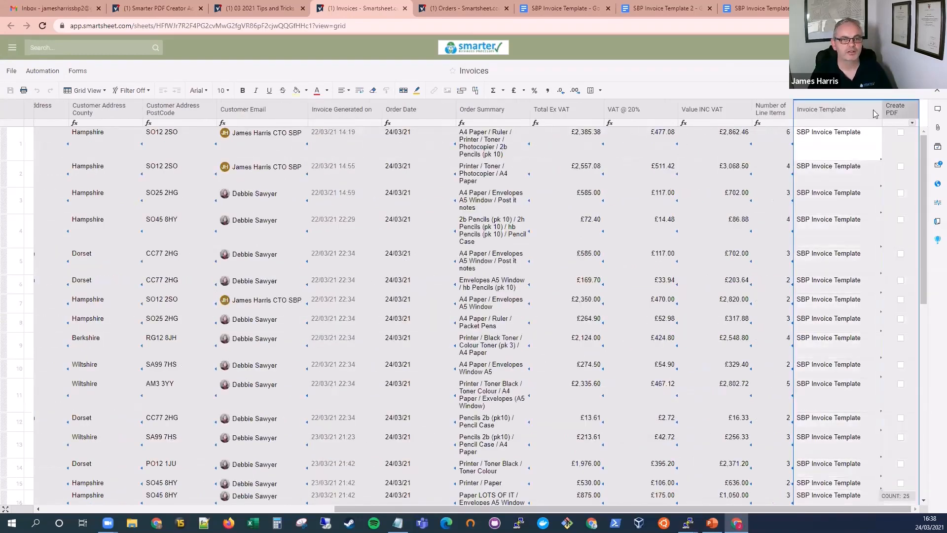
left_click_drag(844, 113, 78, 121)
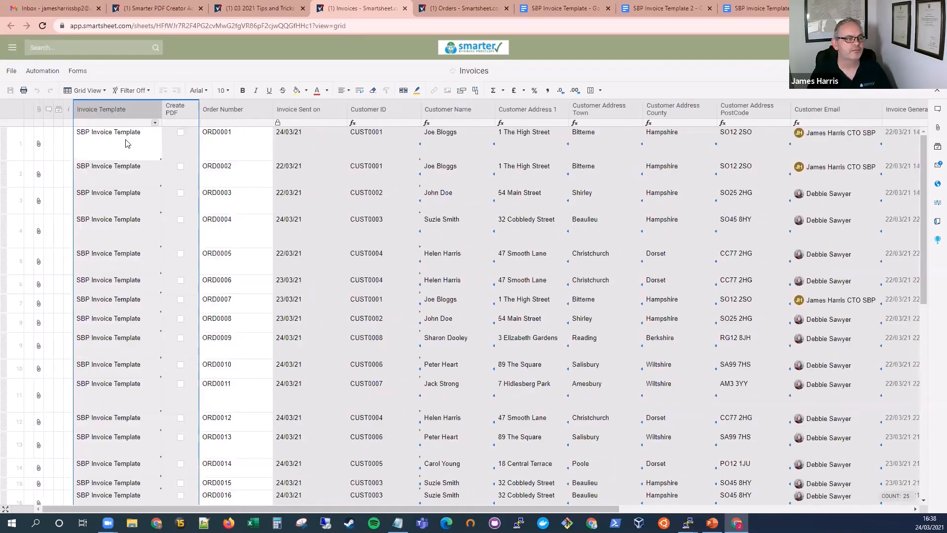
Step: Examine the template choices offered in row 1's Invoice Template cell and the adjacent Create PDF cell, leaving both as they are
left_click(106, 141)
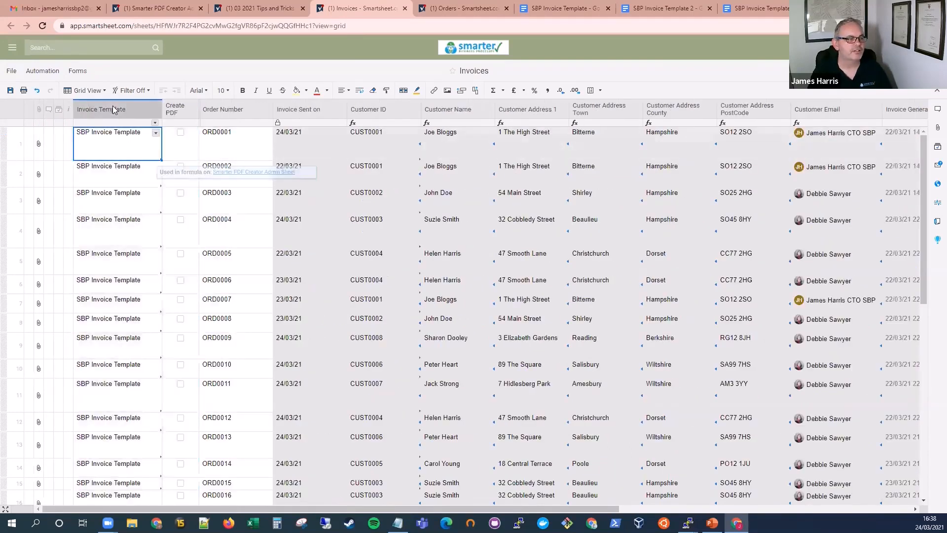
left_click(156, 133)
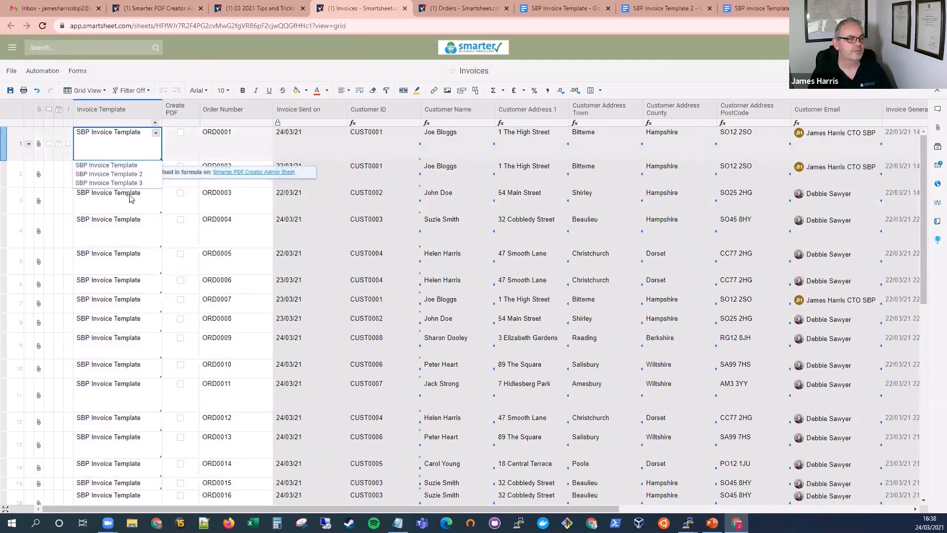
left_click(113, 205)
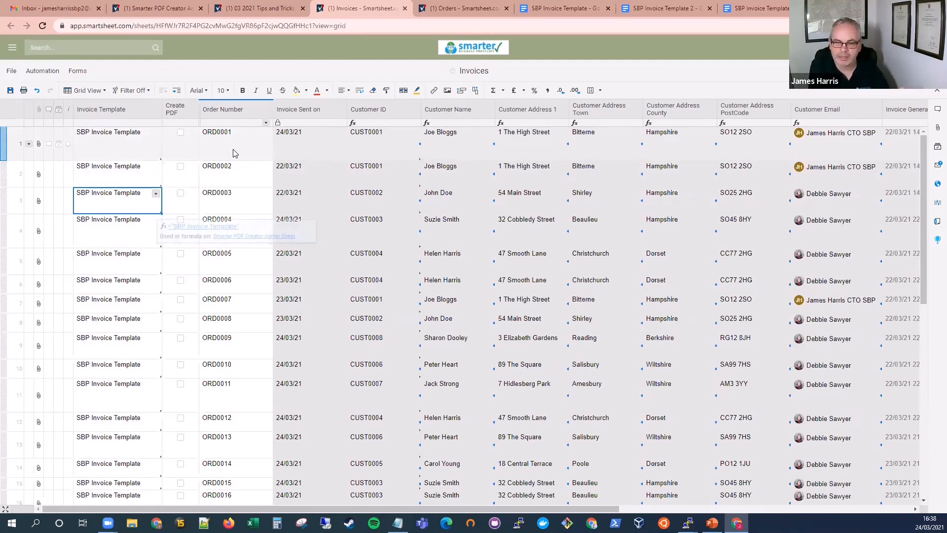
double_click(196, 148)
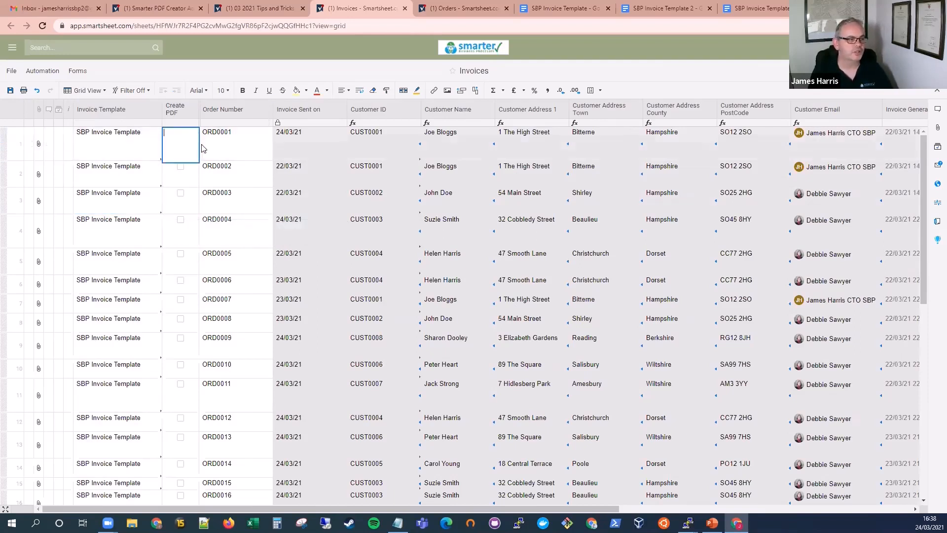
left_click(227, 149)
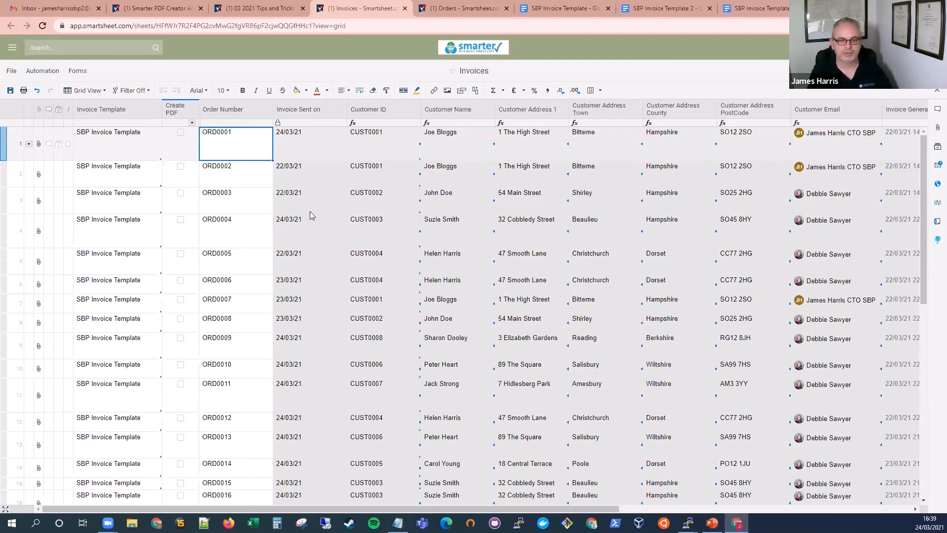
Step: Enable Create PDF for ORD0001 in row 1, save the sheet, and refresh it once the update is available
left_click(180, 133)
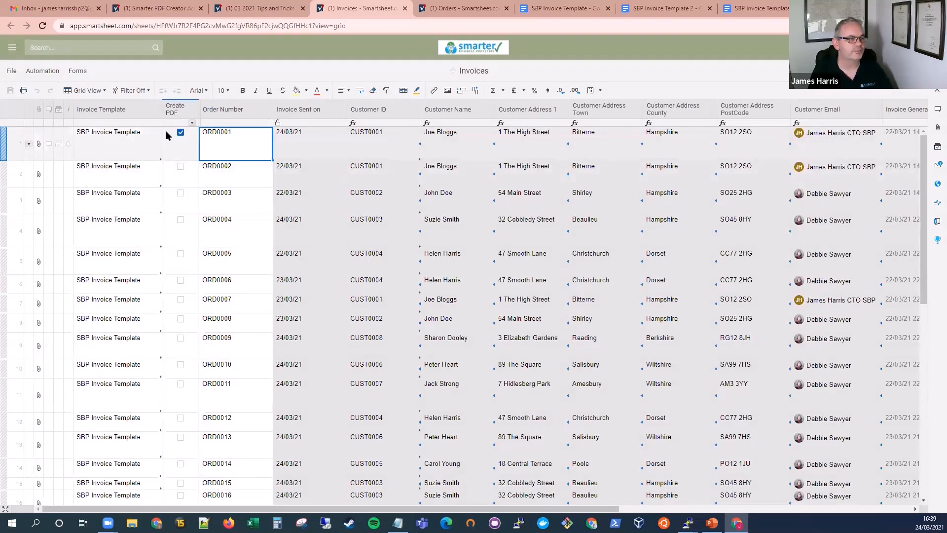
left_click(10, 92)
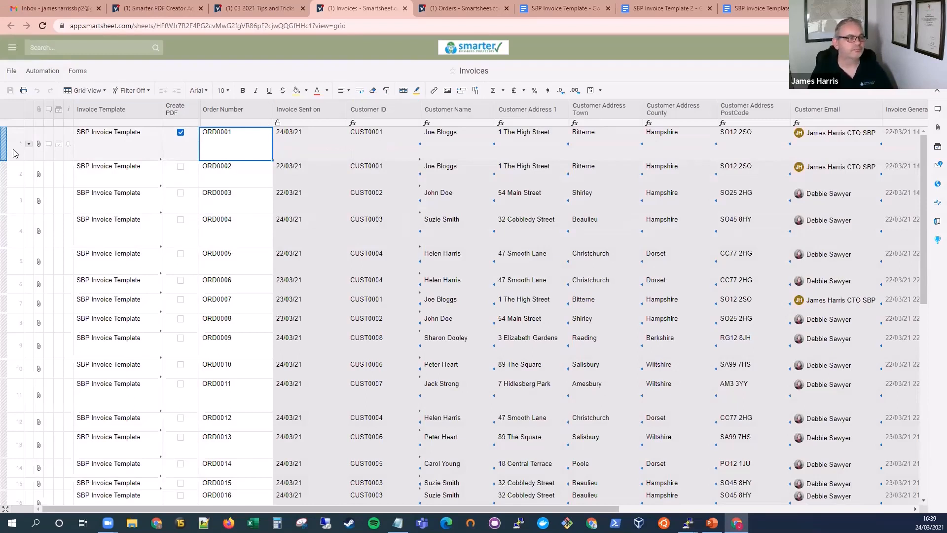
left_click(111, 146)
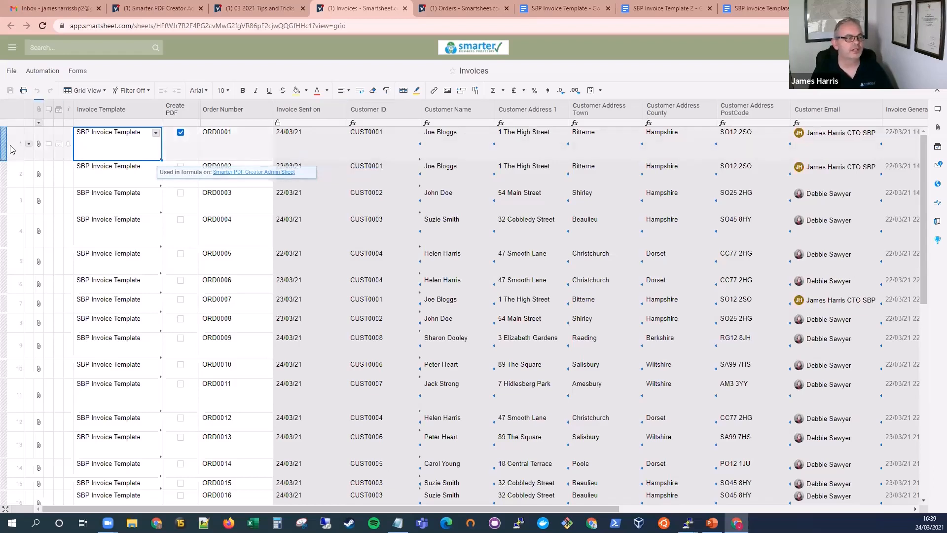
left_click(286, 145)
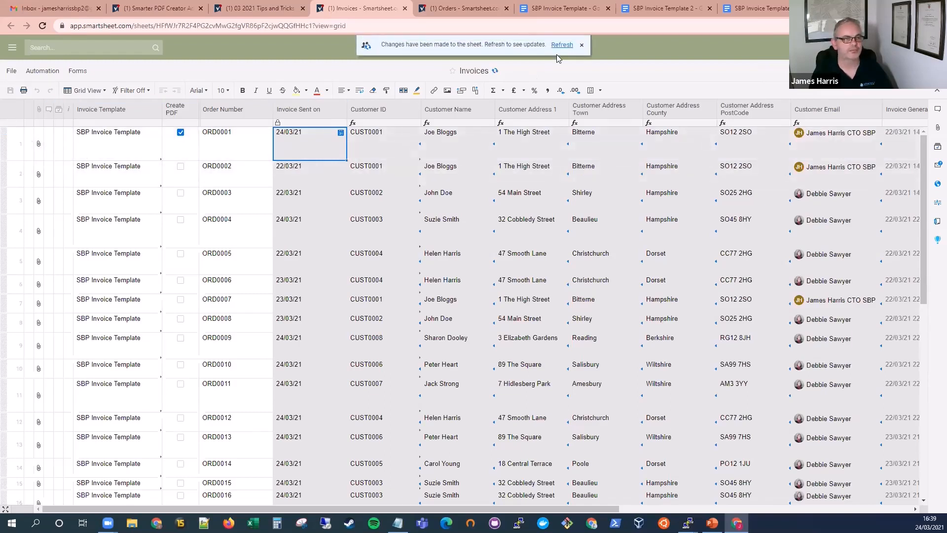
left_click(559, 46)
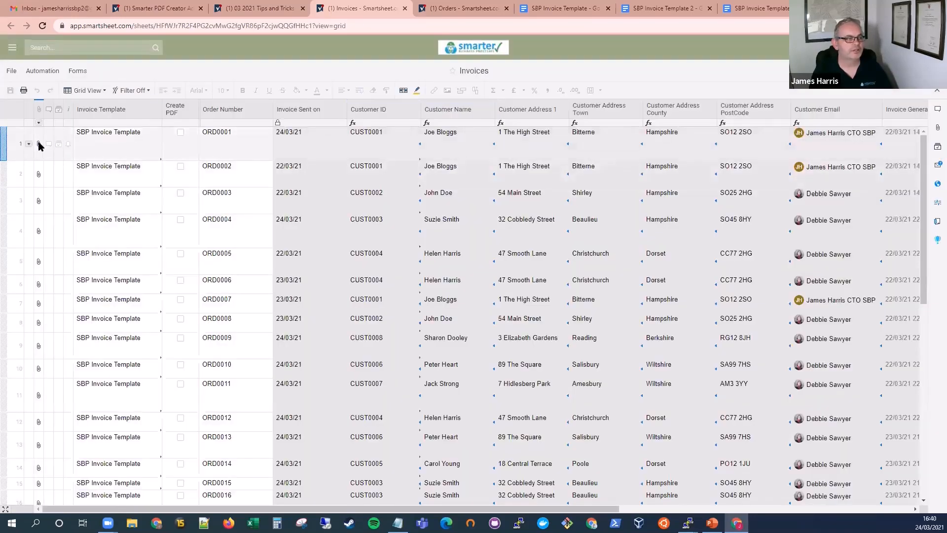
Step: Open SBP Invoice Example - INV0001.pdf from row 1's attachments, review its line items, and close the PDF
left_click(48, 146)
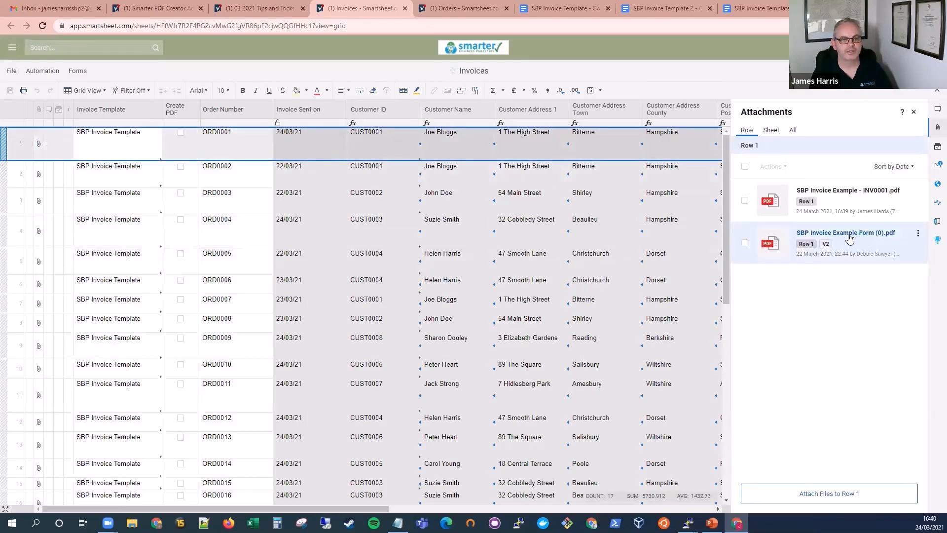
left_click(847, 191)
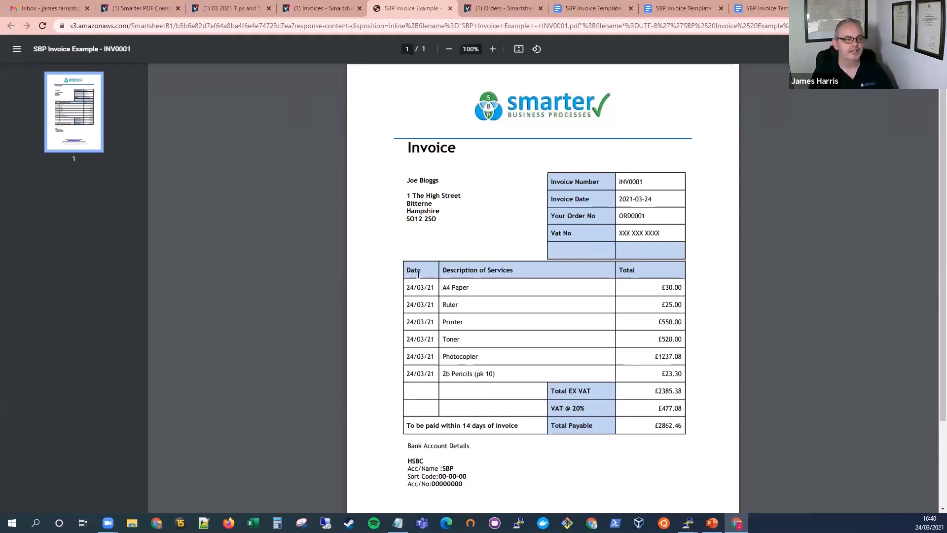
left_click_drag(409, 287, 539, 373)
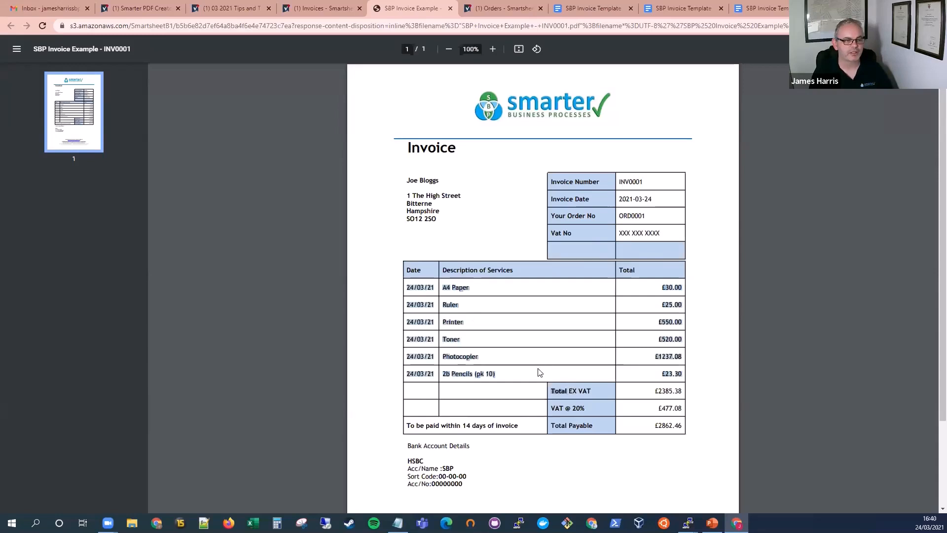
left_click(448, 354)
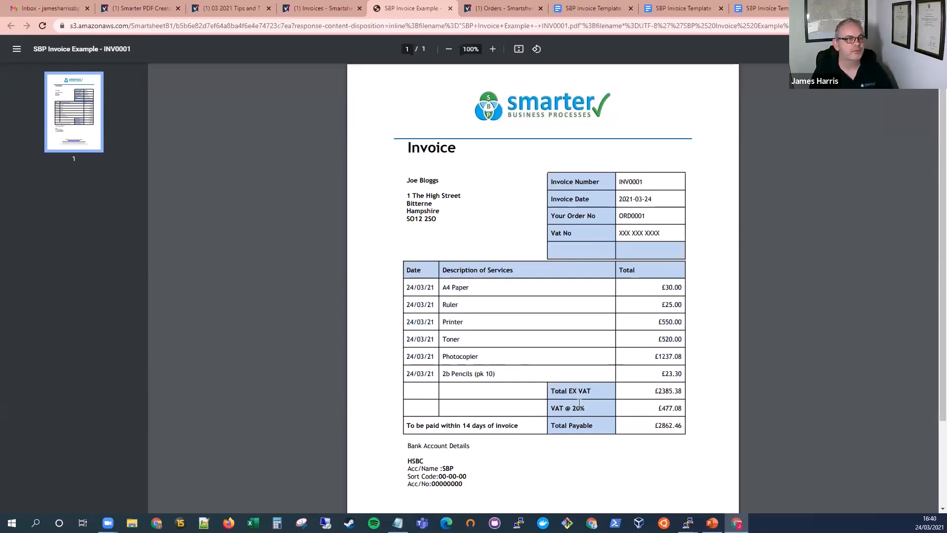
left_click(450, 9)
Step: Change row 1's Invoice Template to SBP Invoice Template 2, enable Create PDF again, and save the sheet
left_click(134, 156)
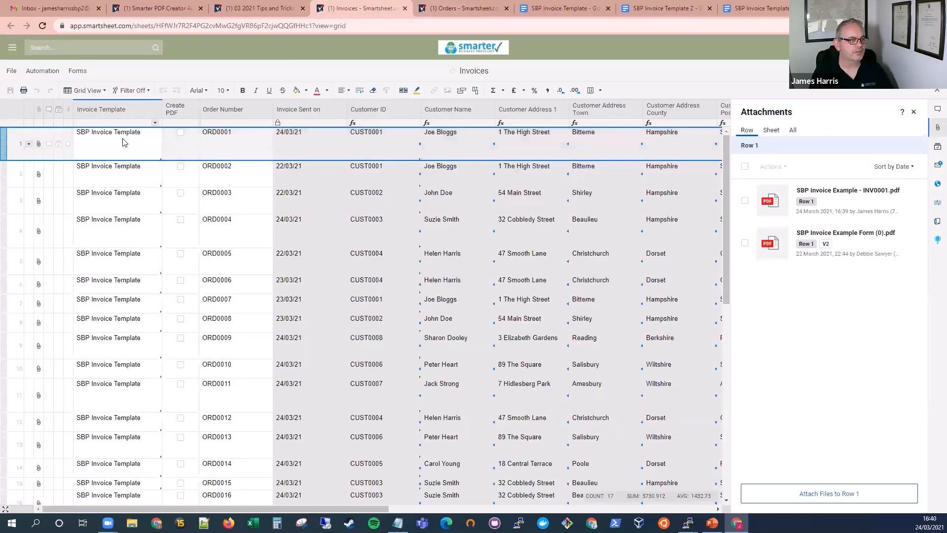
left_click(155, 137)
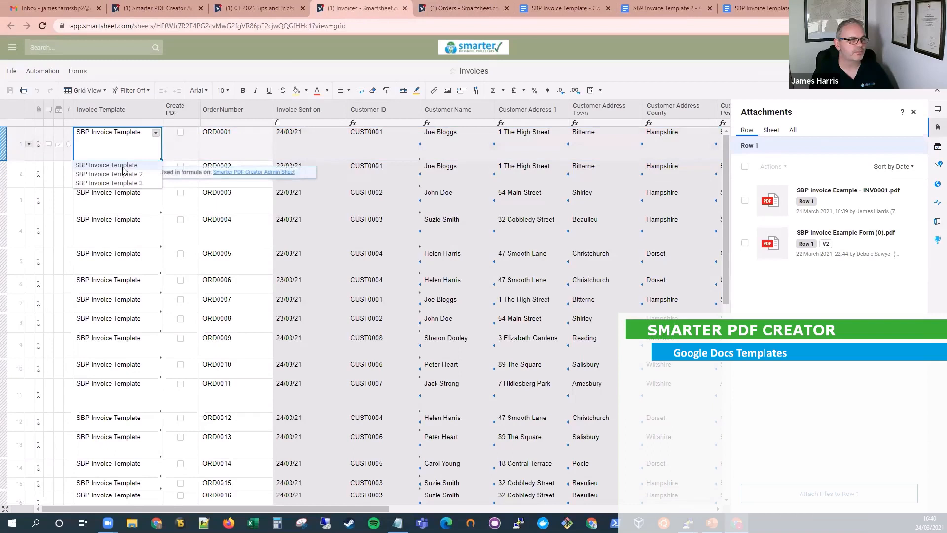
left_click(113, 175)
left_click(181, 133)
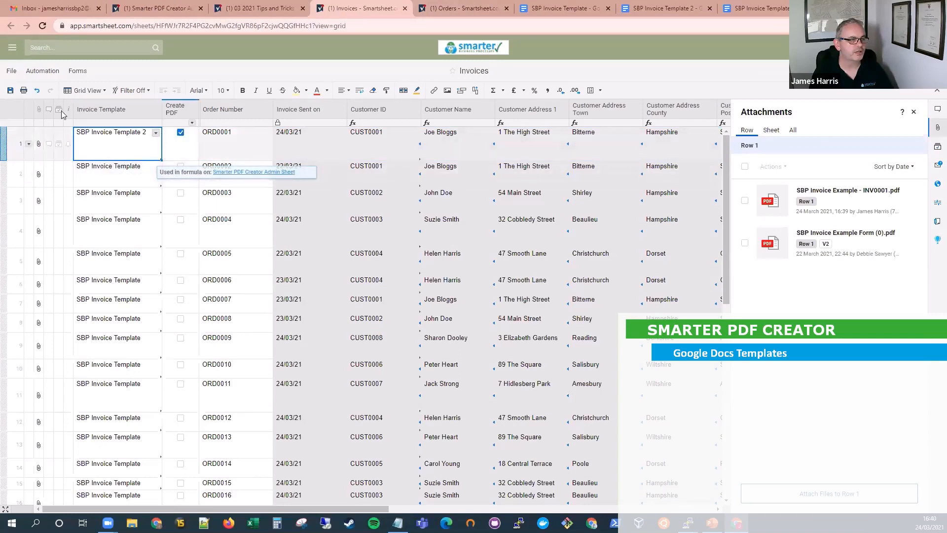
left_click(10, 91)
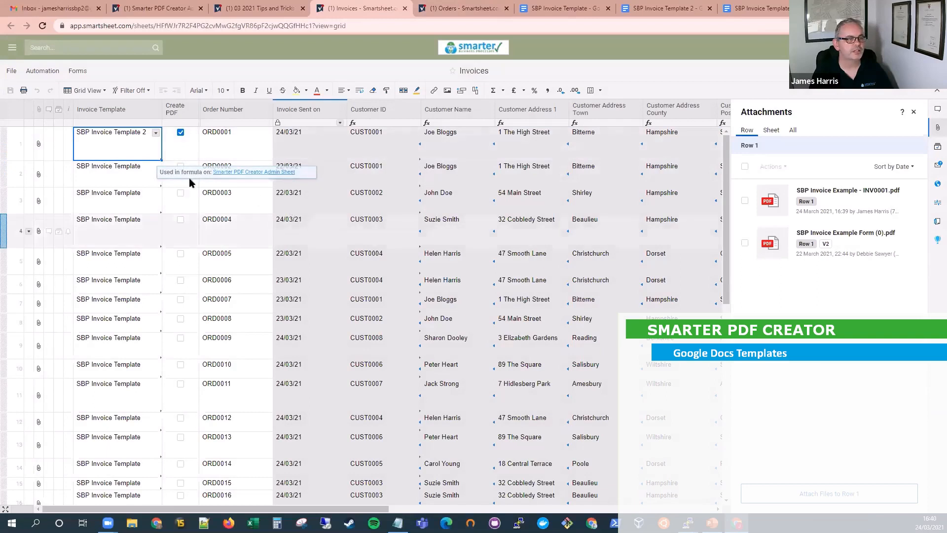
Step: In Google Docs, examine the name, address, invoice and order placeholders in SBP Invoice Template, and view SBP Invoice Template 2
left_click(567, 11)
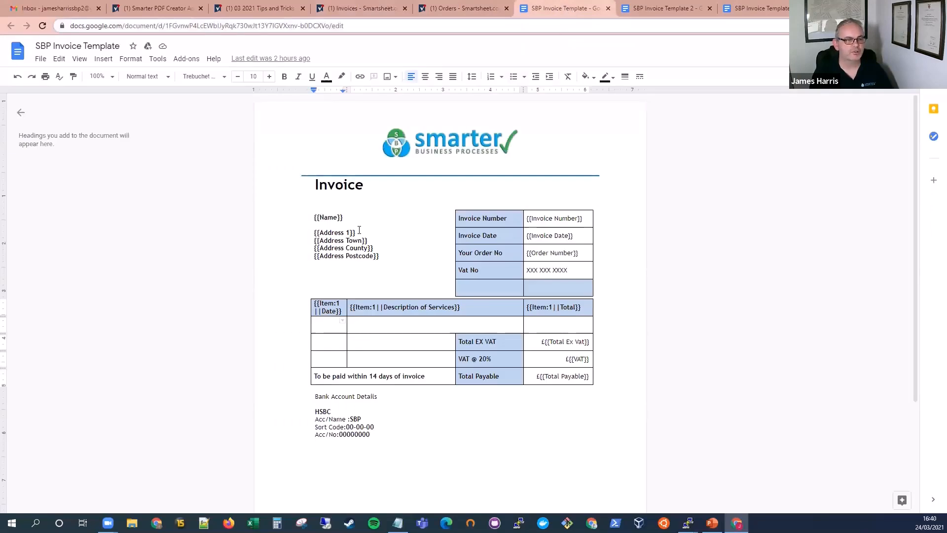
left_click_drag(314, 217, 342, 218)
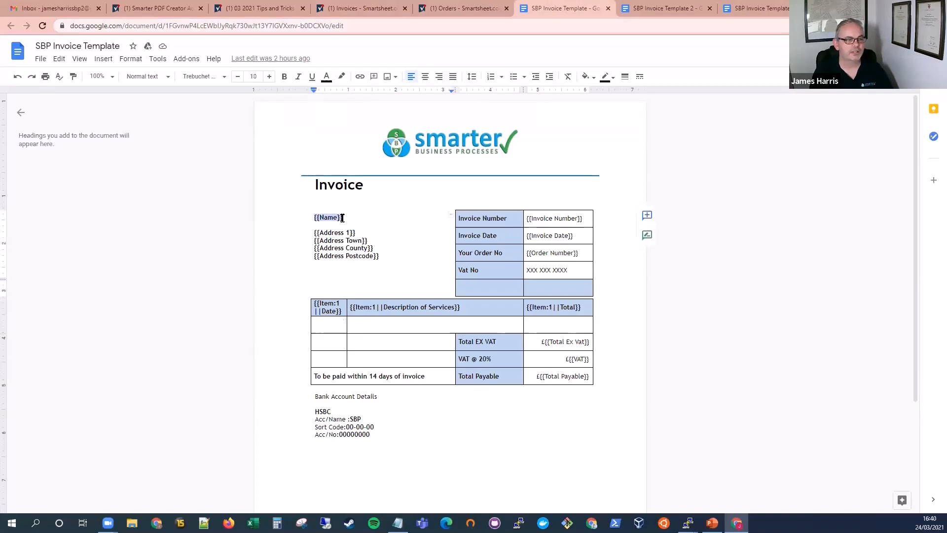
left_click(342, 218)
mouse_move(343, 217)
left_mouse_down()
mouse_move(310, 216)
mouse_move(337, 218)
left_mouse_up()
left_click(318, 217)
left_click(337, 217)
double_click(538, 220)
double_click(544, 237)
left_click(549, 255)
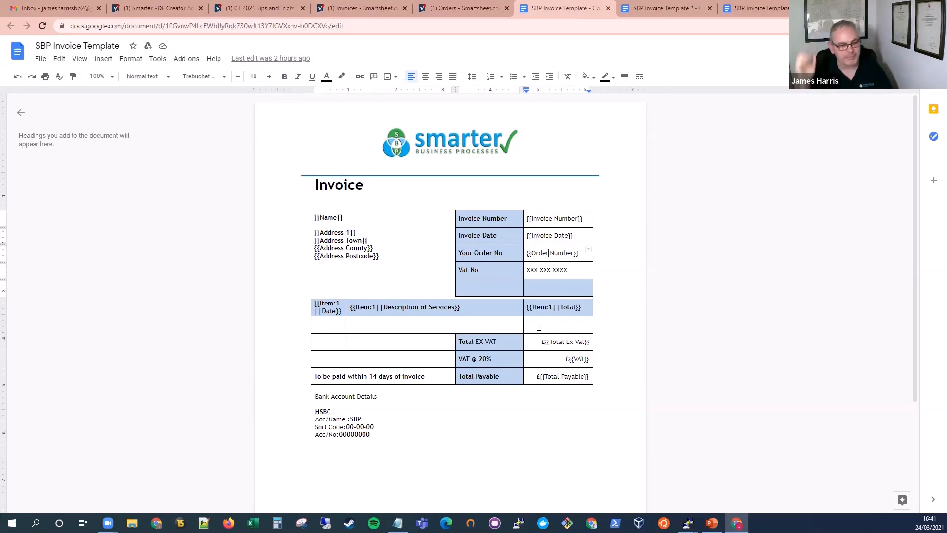
left_click_drag(320, 232, 345, 232)
left_click(345, 232)
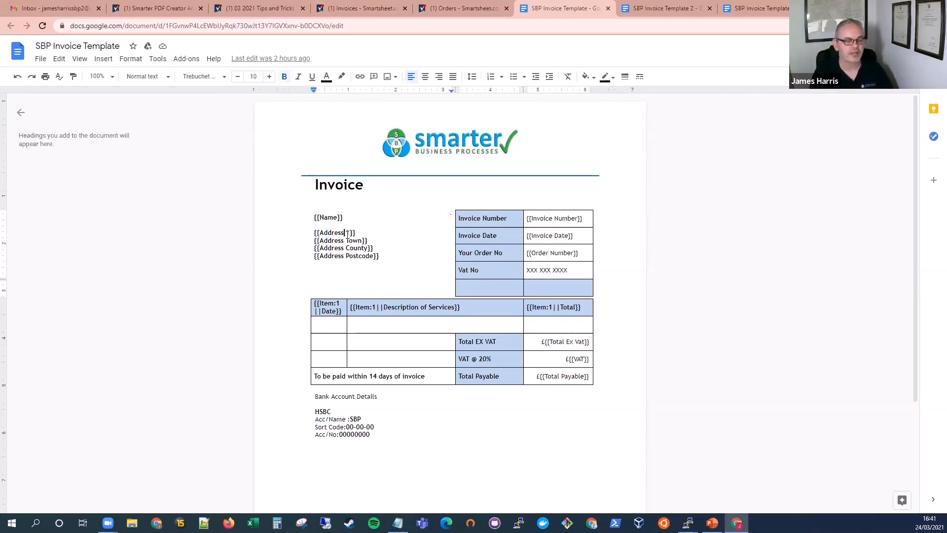
left_click(654, 9)
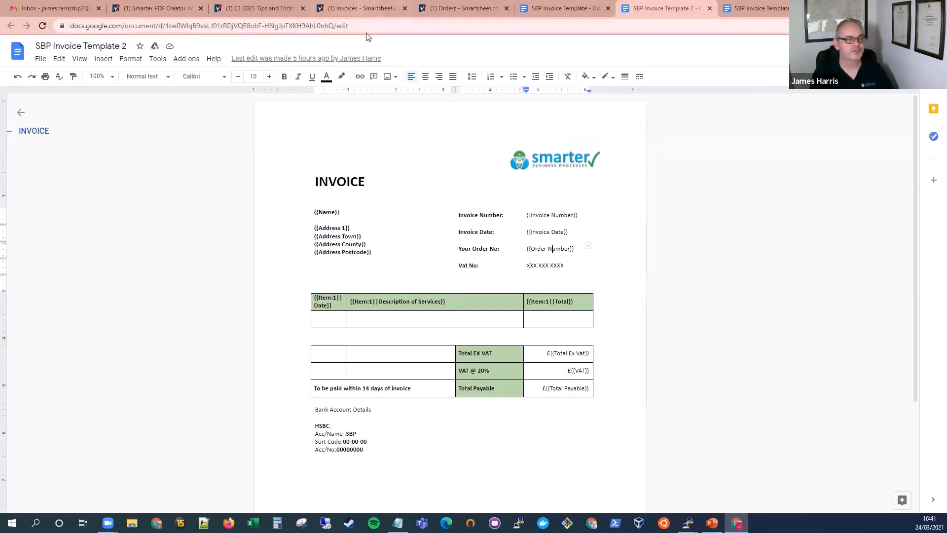
Step: Return to the Invoices sheet, view the regenerated INV0001 PDF from row 1's attachments, and close it
left_click(353, 7)
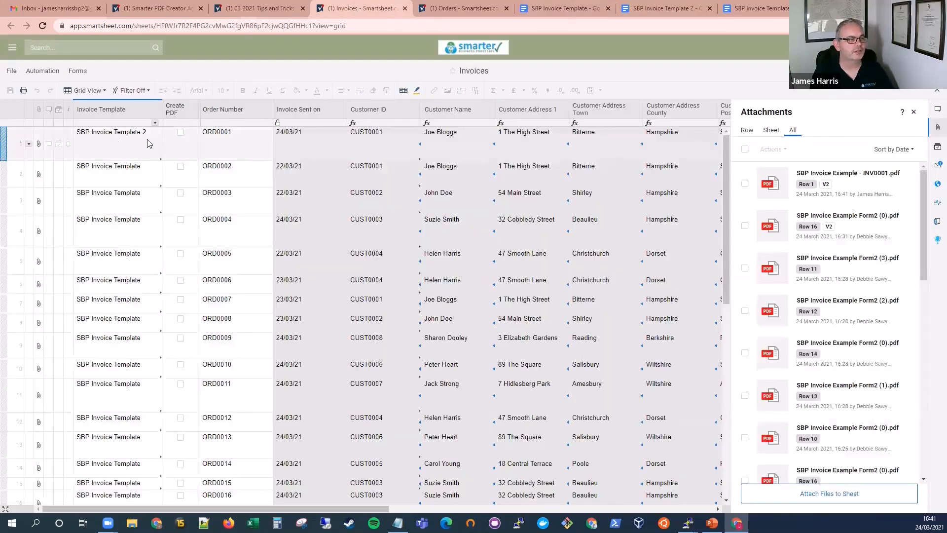
left_click(39, 145)
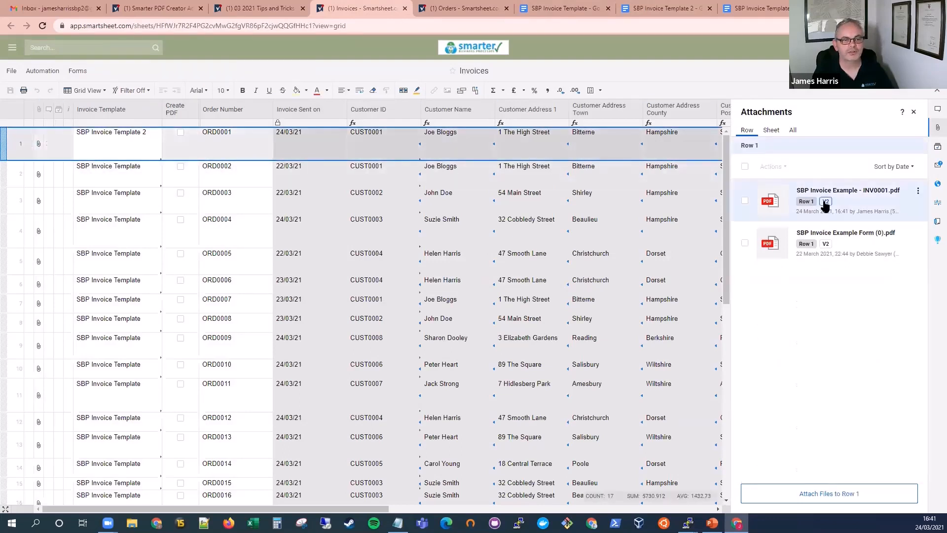
left_click(843, 191)
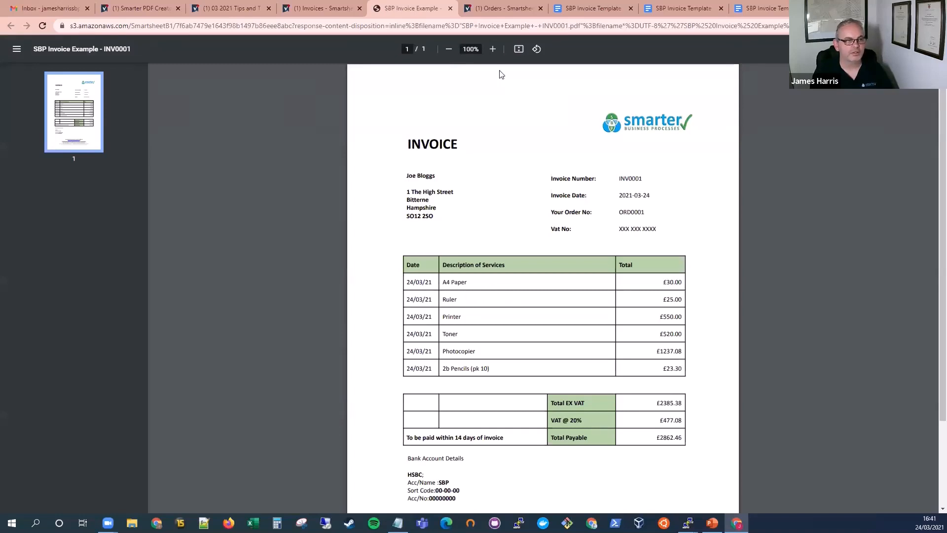
left_click(451, 9)
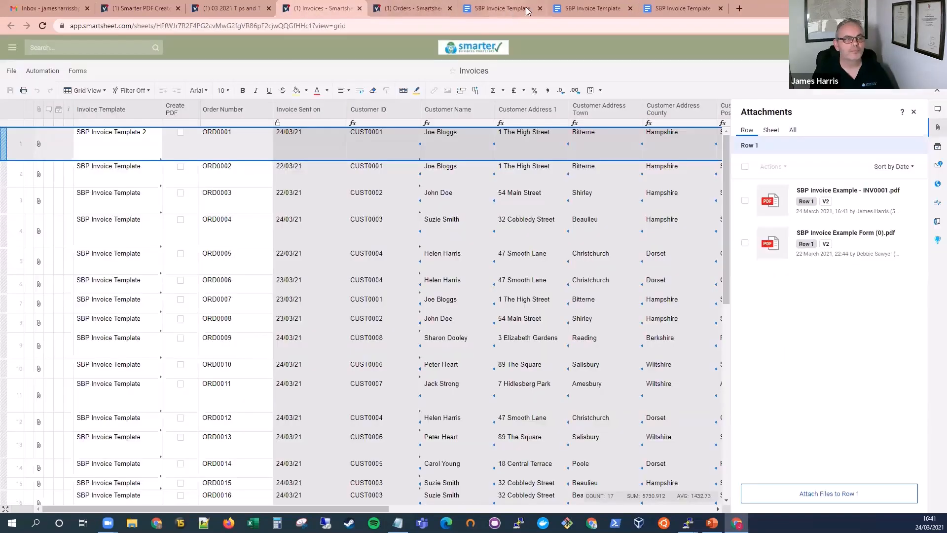
Step: View the SBP Invoice Template and SBP Invoice Template 2 documents in Google Docs
left_click(506, 9)
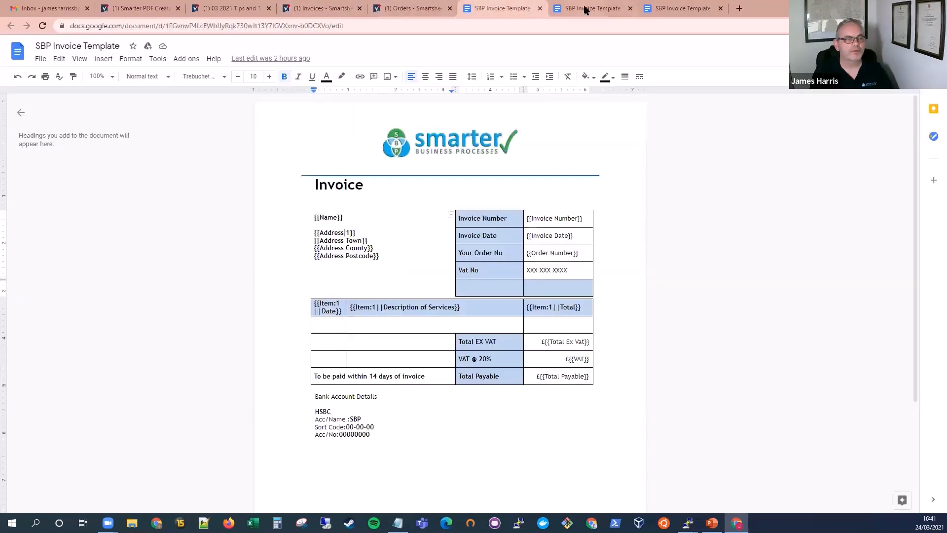
left_click(585, 10)
left_click(503, 10)
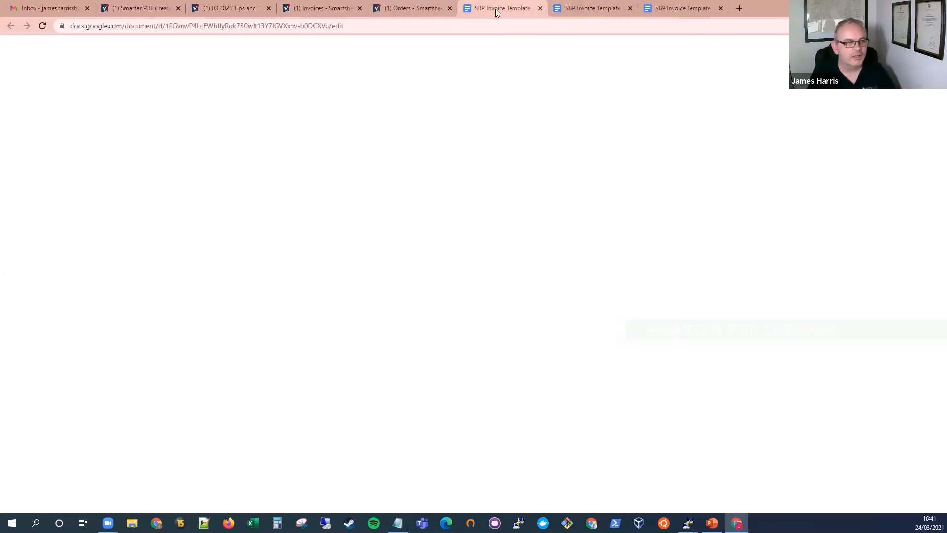
Step: Switch to the Smarter PDF Creator Admin Sheet and review the three SBP invoice templates in the Template Name column
left_click(139, 8)
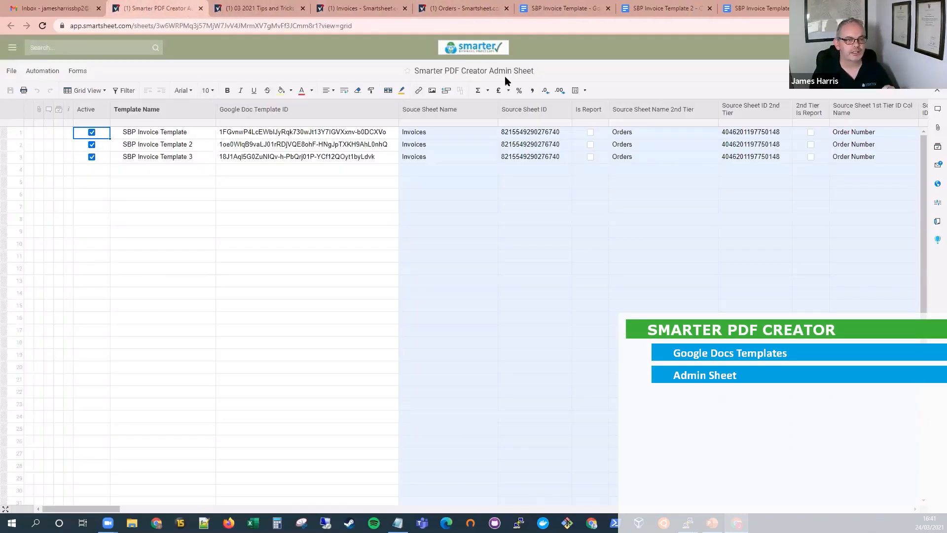
left_click(289, 170)
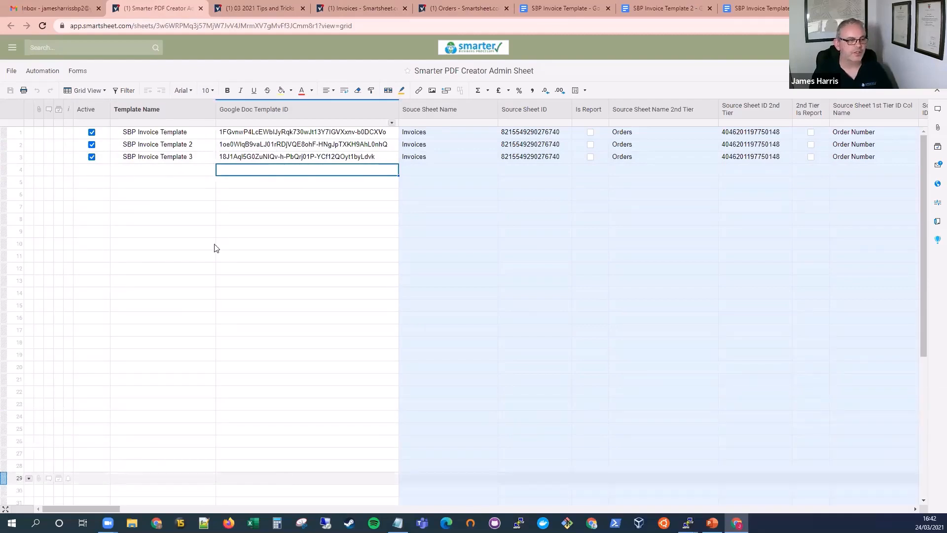
left_click(174, 134)
left_click(172, 148)
left_click(173, 157)
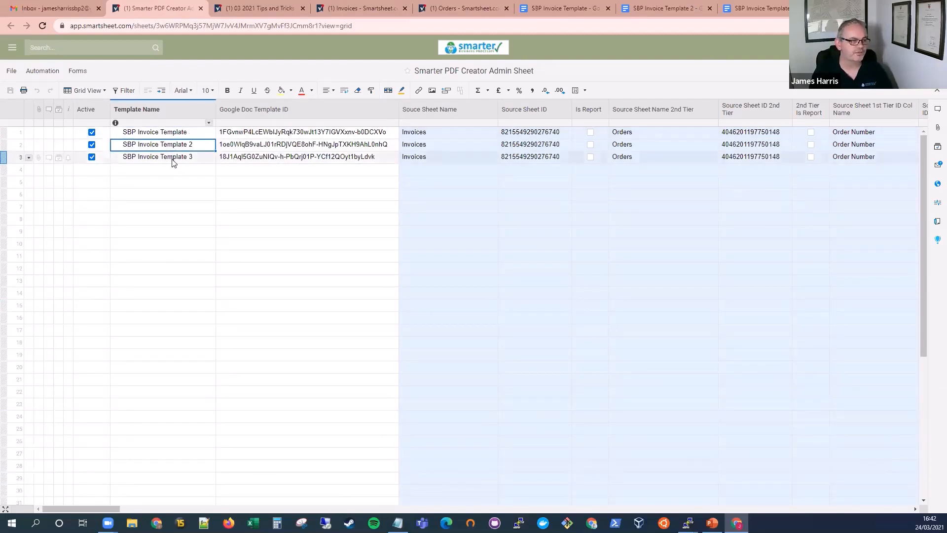
left_click(178, 134)
Step: Compare SBP Invoice Template's Google Doc Template ID in the admin sheet with the document ID in its Google Docs URL
left_click(279, 137)
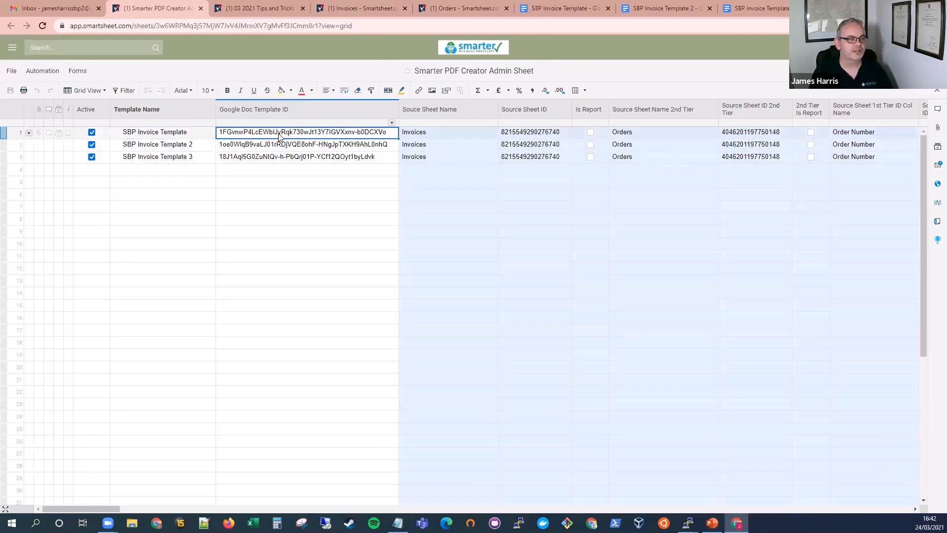
left_click(561, 12)
left_click_drag(166, 26, 327, 26)
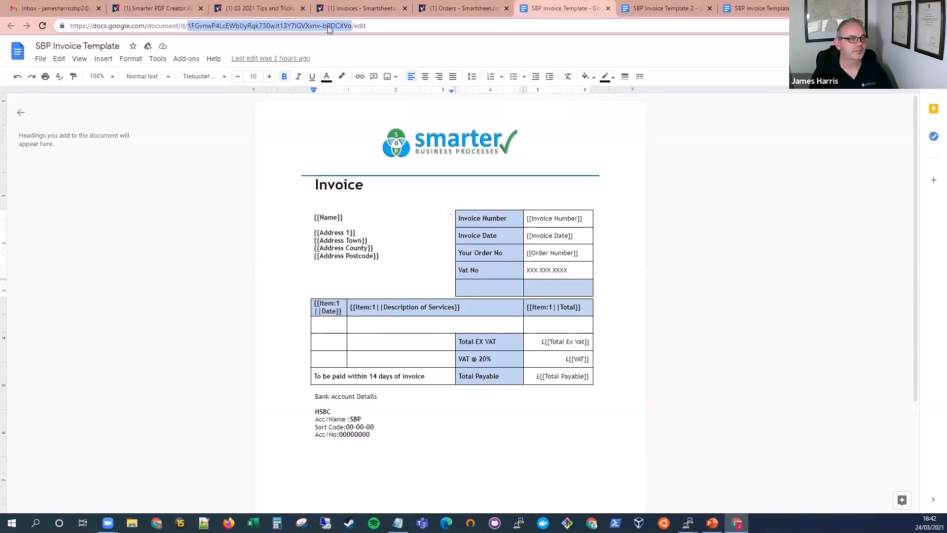
left_click(175, 9)
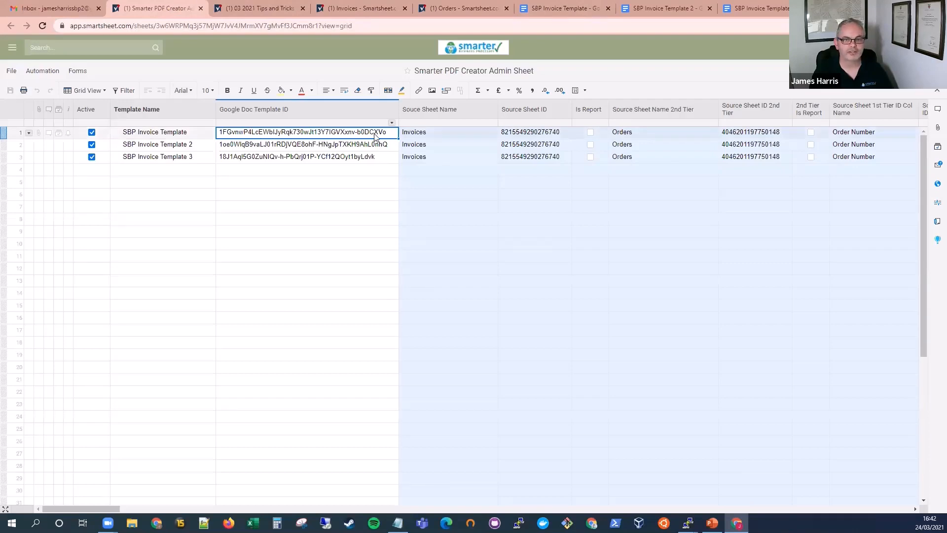
left_click(332, 156)
left_click(328, 131)
Step: Examine row 1's source sheet, second-tier sheet, column-name and target folder settings in the admin sheet
left_click_drag(100, 509, 127, 508)
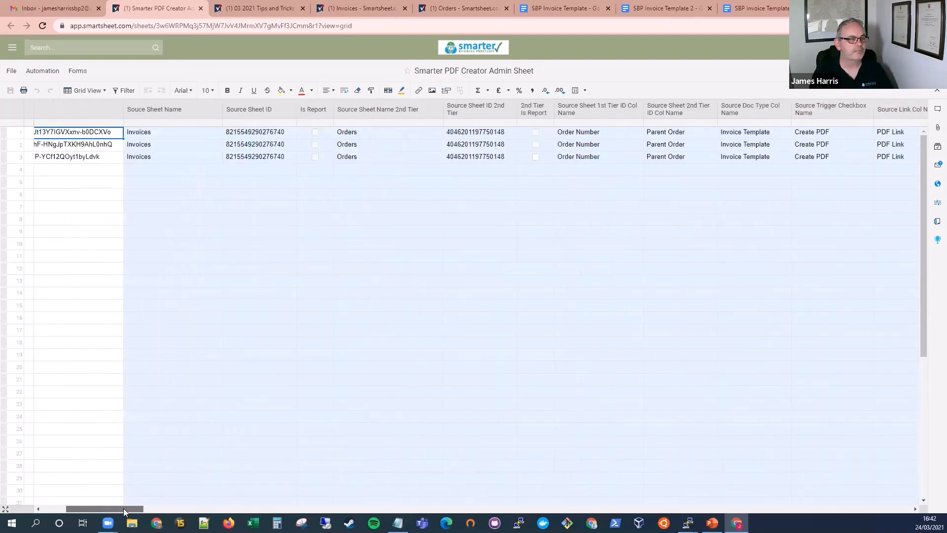
left_click(166, 134)
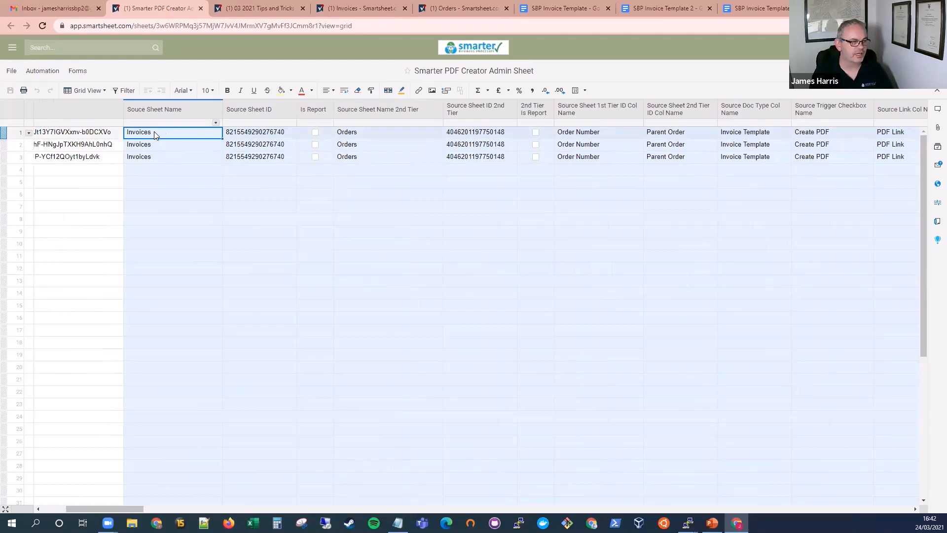
left_click(395, 135)
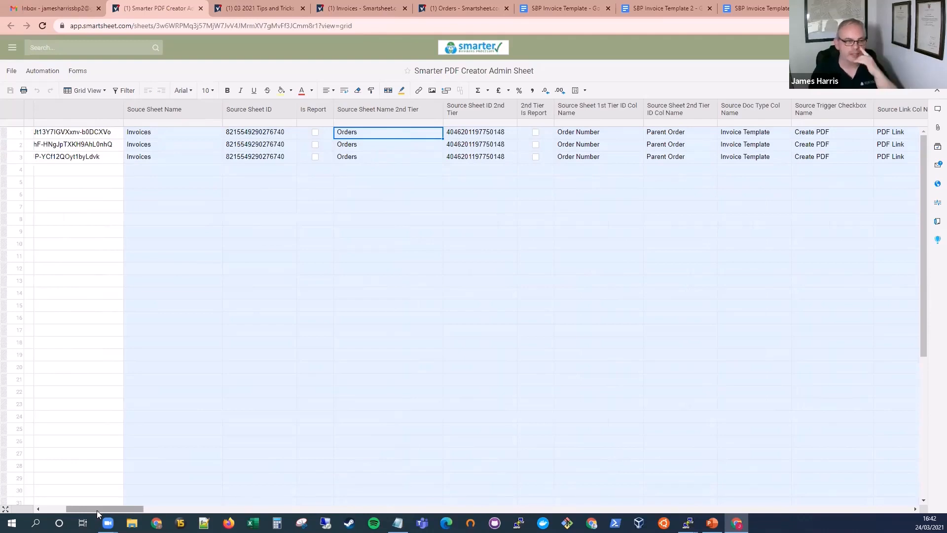
left_click_drag(98, 510, 115, 510)
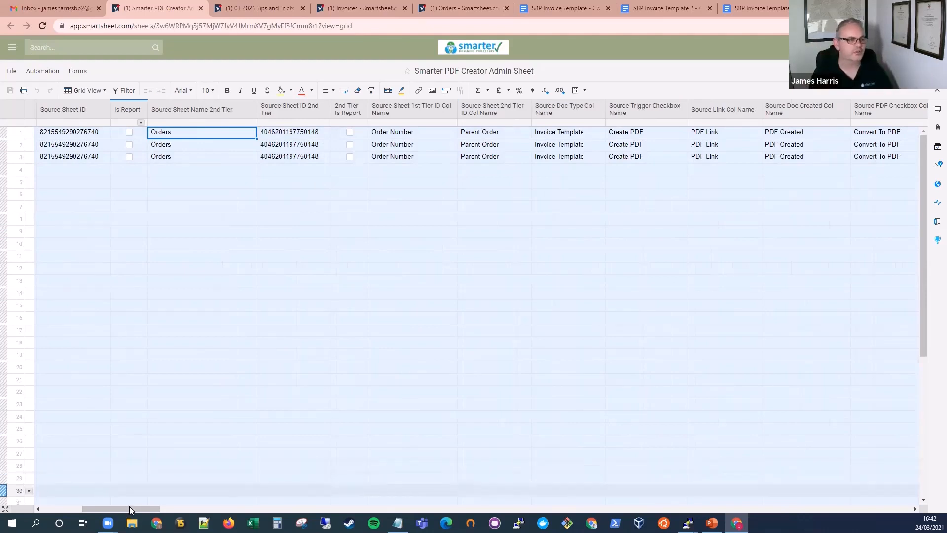
left_click_drag(129, 507, 231, 502)
left_click(358, 137)
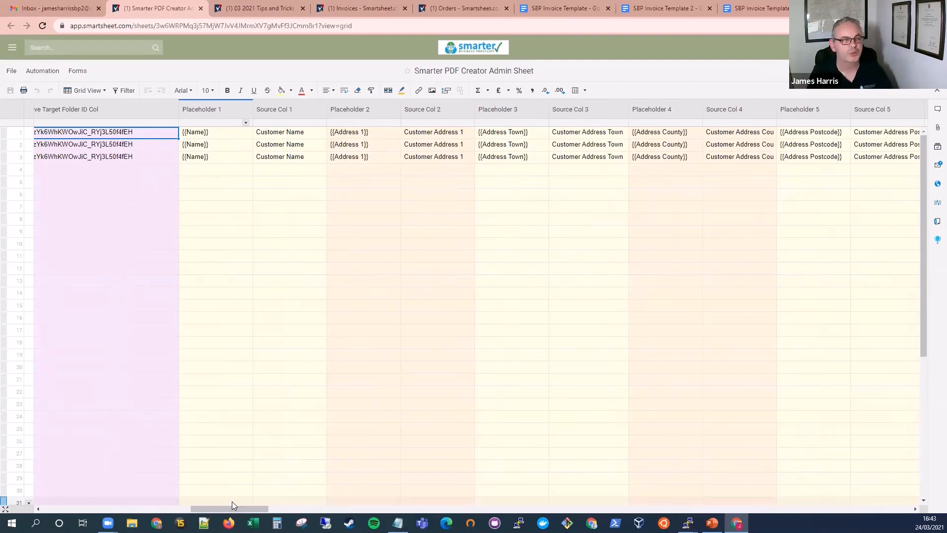
Step: Examine how Placeholder 1, {{Name}}, is mapped to Customer Name in Source Col 1 of the admin sheet
left_click(206, 138)
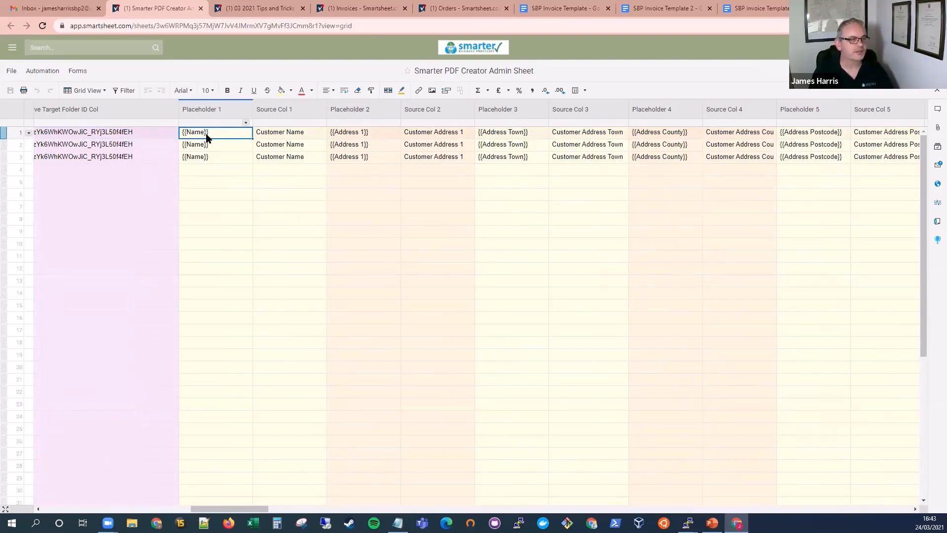
left_click(187, 140)
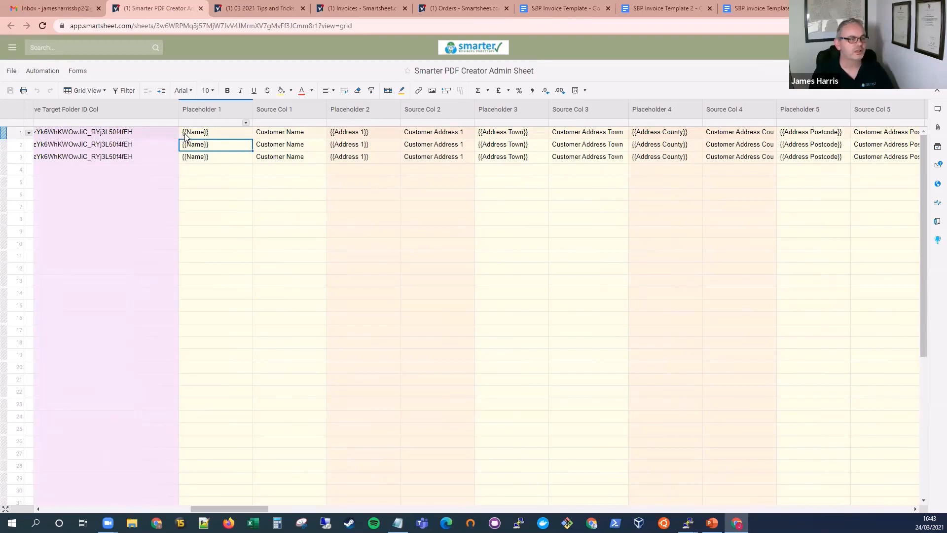
left_click(204, 133)
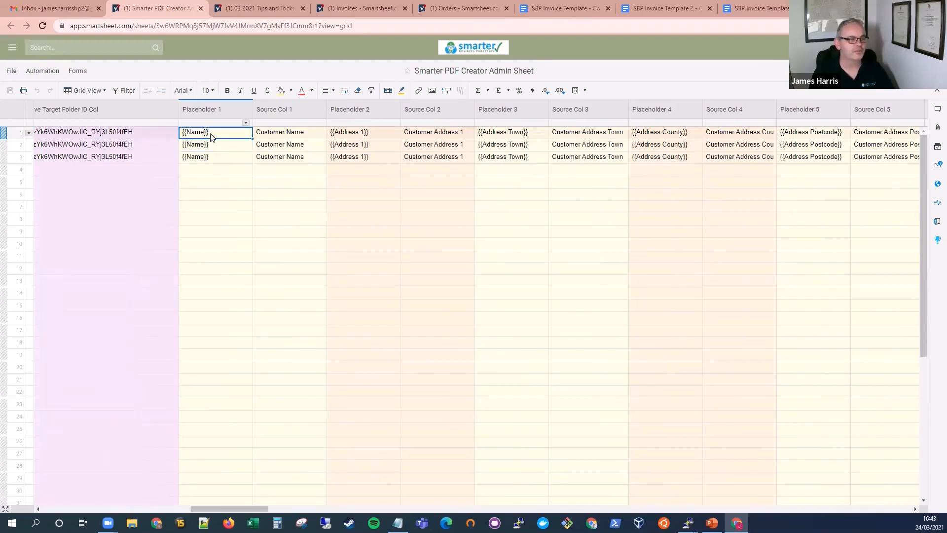
left_click(292, 135)
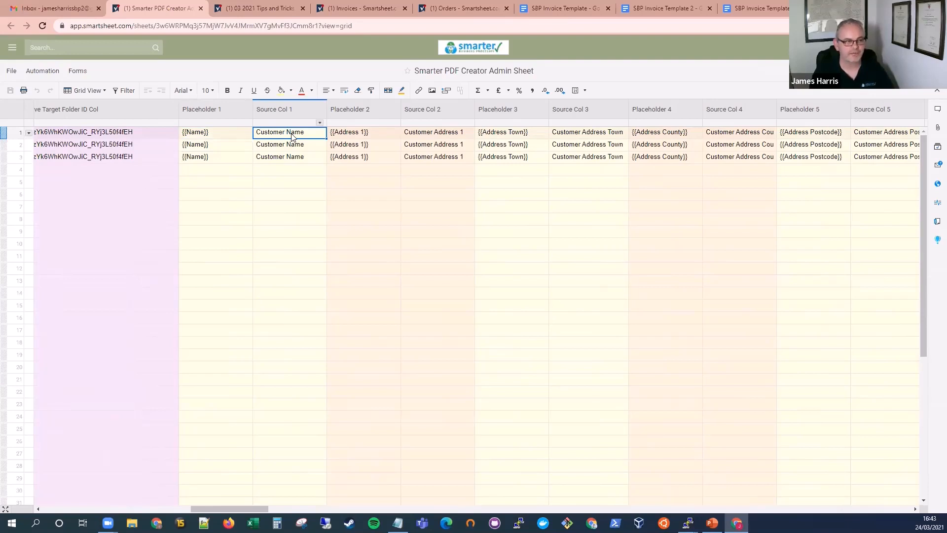
Step: Locate the Customer Name column in the Invoices sheet, check its row 1 cell, and return to the admin sheet
left_click(350, 11)
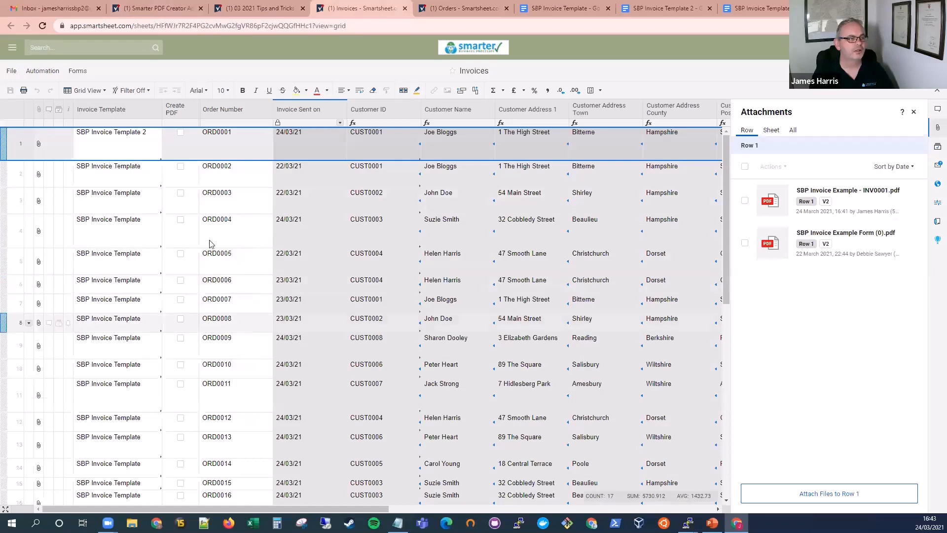
left_click(448, 109)
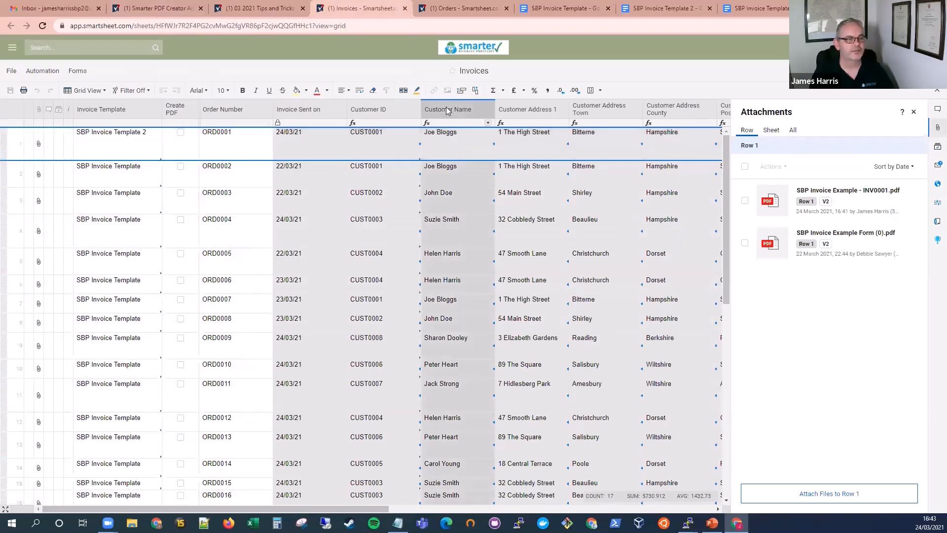
left_click(454, 146)
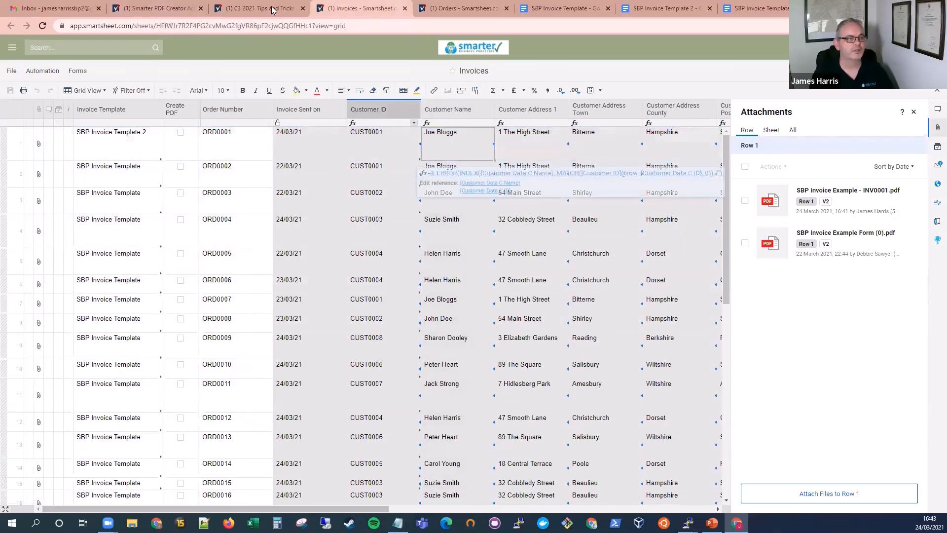
left_click(166, 5)
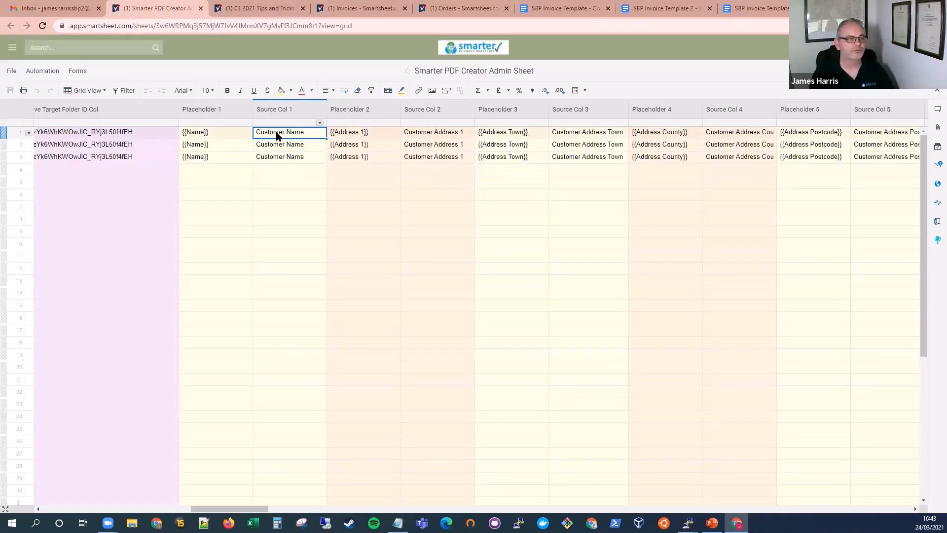
Step: Examine the admin sheet's row 1 placeholder mappings from {{Name}} through the address, town, county and postcode source columns
left_click(196, 136)
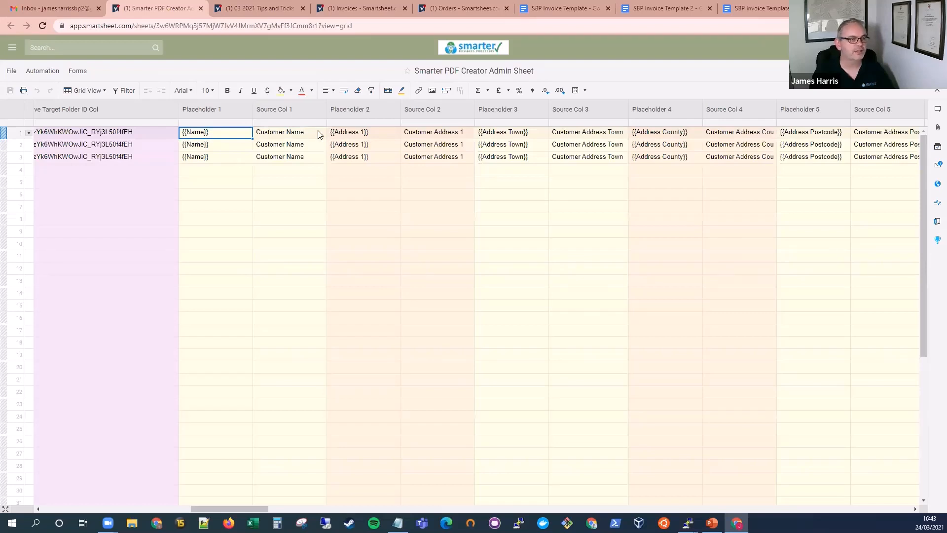
left_click(347, 137)
left_click(433, 136)
left_click(508, 135)
left_click(577, 133)
left_click(667, 135)
left_click(735, 134)
left_click(814, 134)
left_click(881, 133)
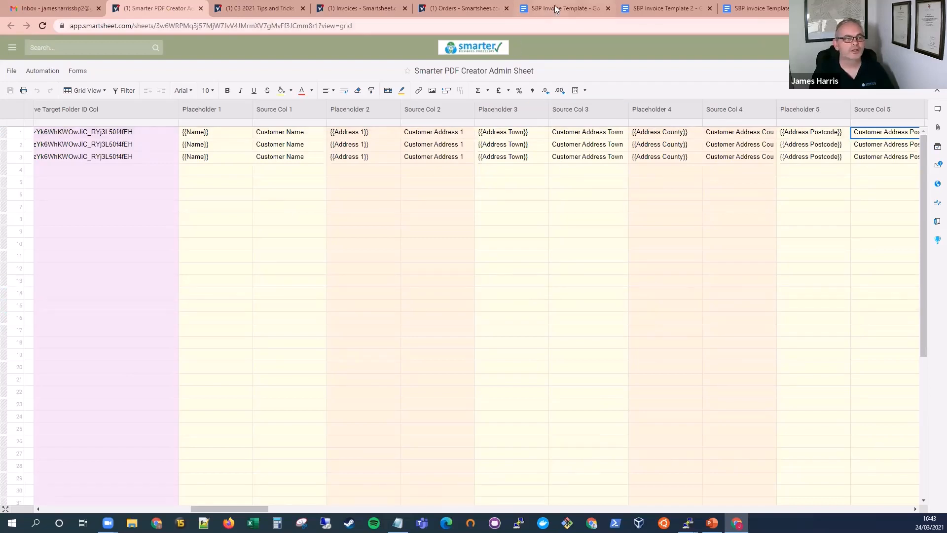
Step: View the Orders sheet, then return to the Invoices sheet and select row 1's Invoice Template cell
left_click(466, 10)
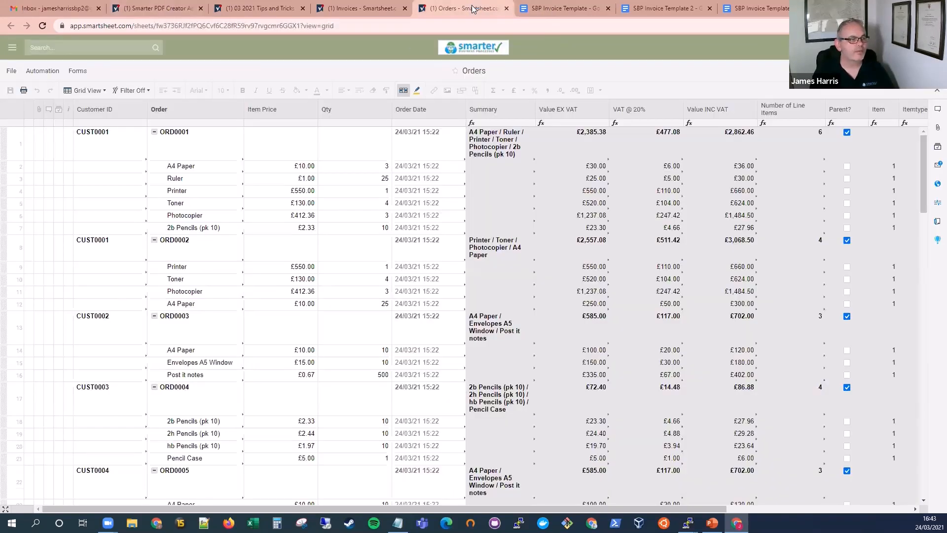
left_click(340, 11)
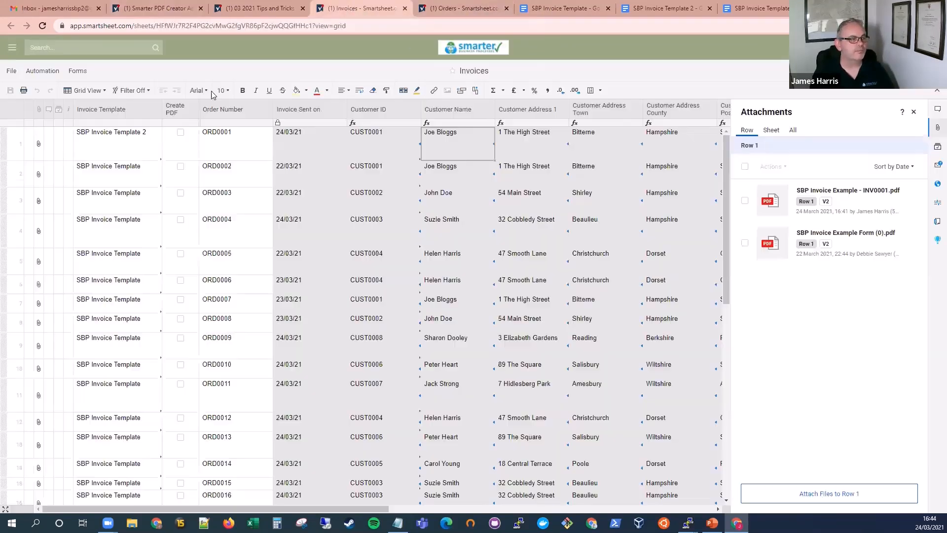
left_click(134, 141)
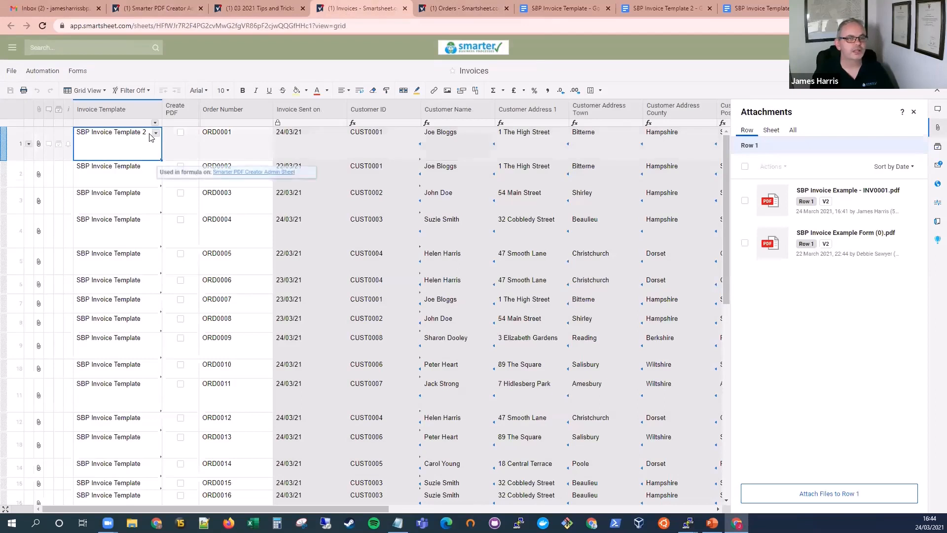
Step: Open SBP Invoice Template 3 in Google Docs and examine its Hardware and Sundries headings and Itemtype table placeholders
left_click(764, 9)
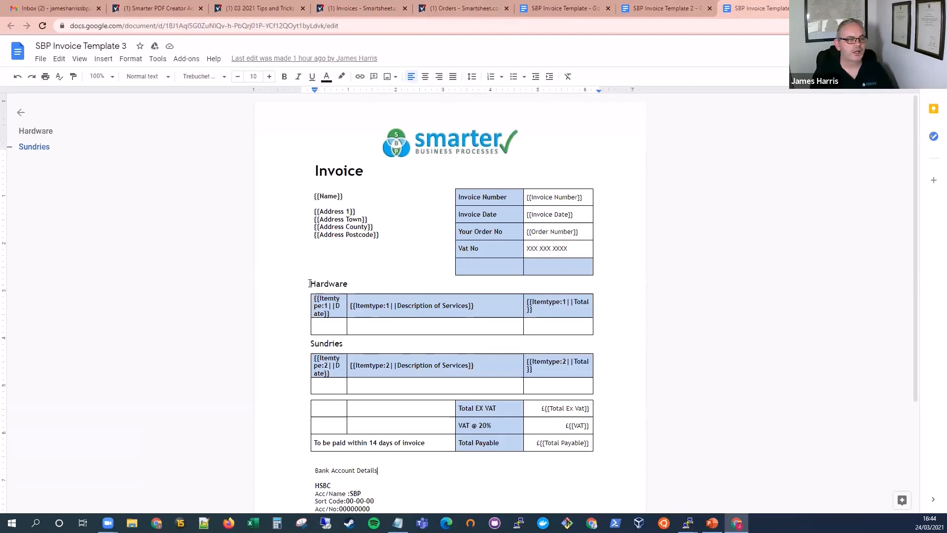
left_click_drag(312, 284, 382, 306)
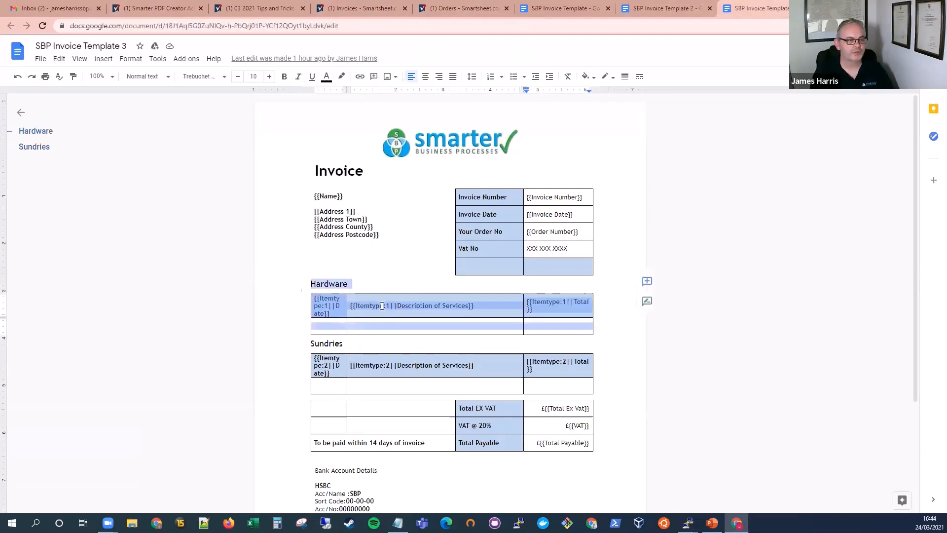
left_click(363, 269)
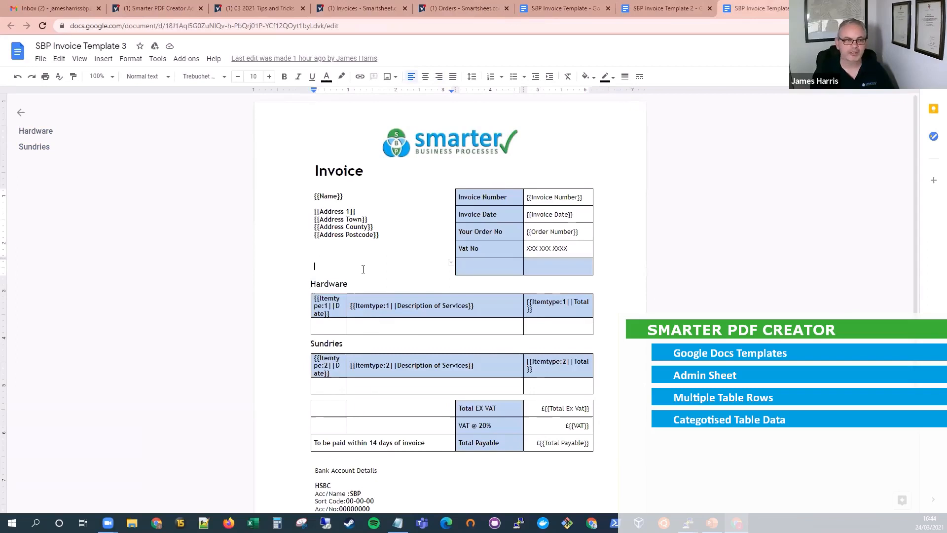
double_click(352, 284)
left_click(336, 285)
double_click(324, 344)
double_click(336, 285)
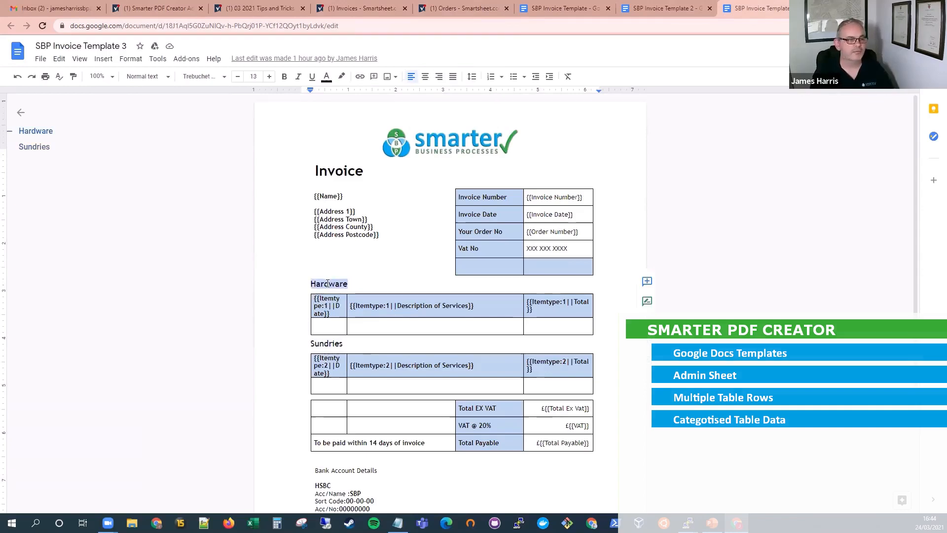
left_click(328, 284)
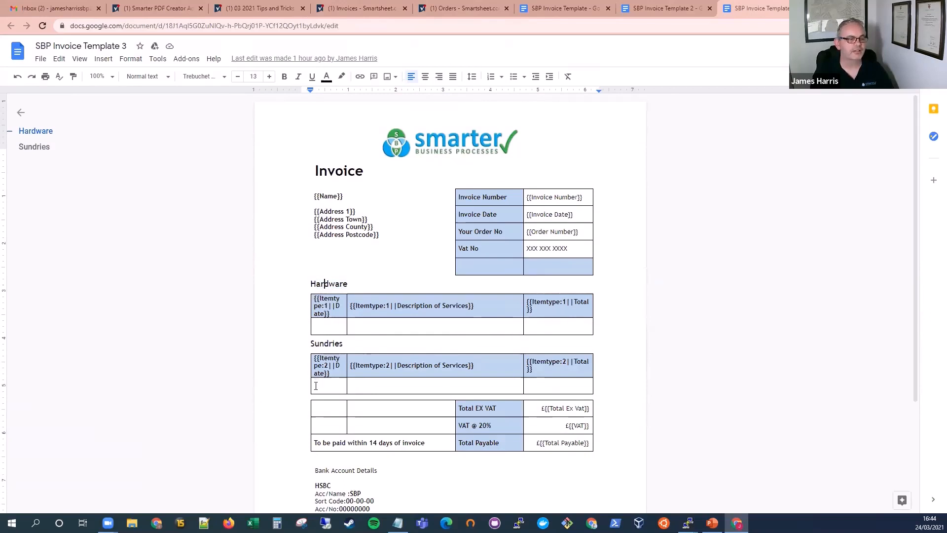
Step: In the Invoices sheet, change row 1's Invoice Template to SBP Invoice Template 3, enable Create PDF, and save the sheet
left_click(356, 9)
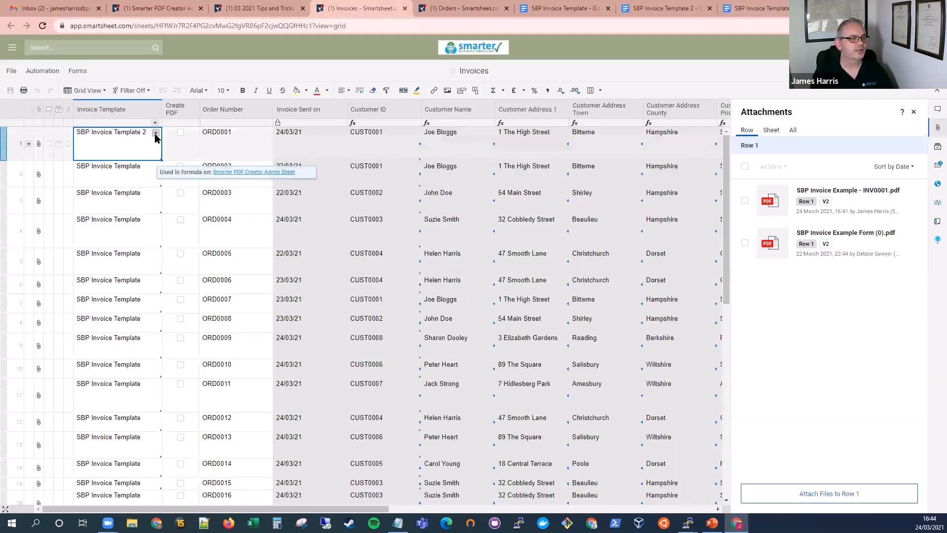
left_click(155, 135)
left_click(116, 184)
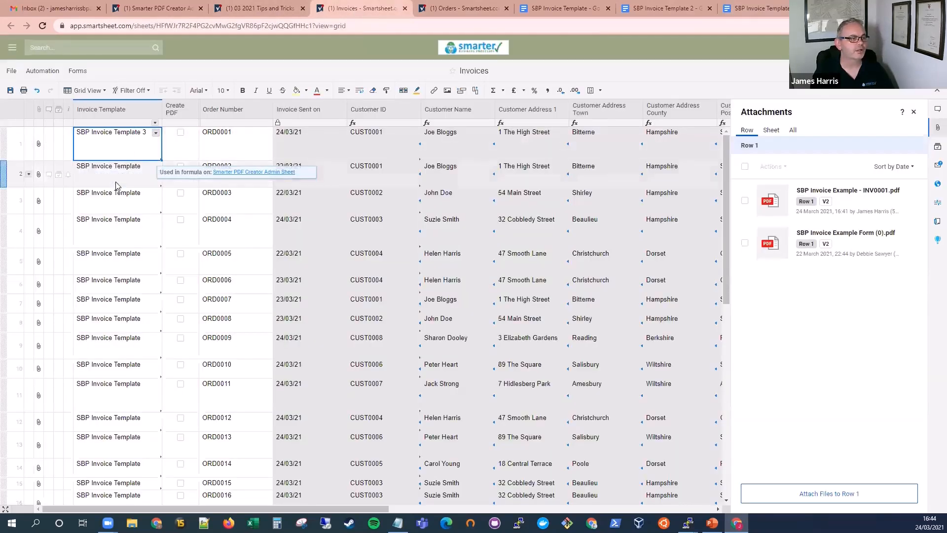
left_click(181, 132)
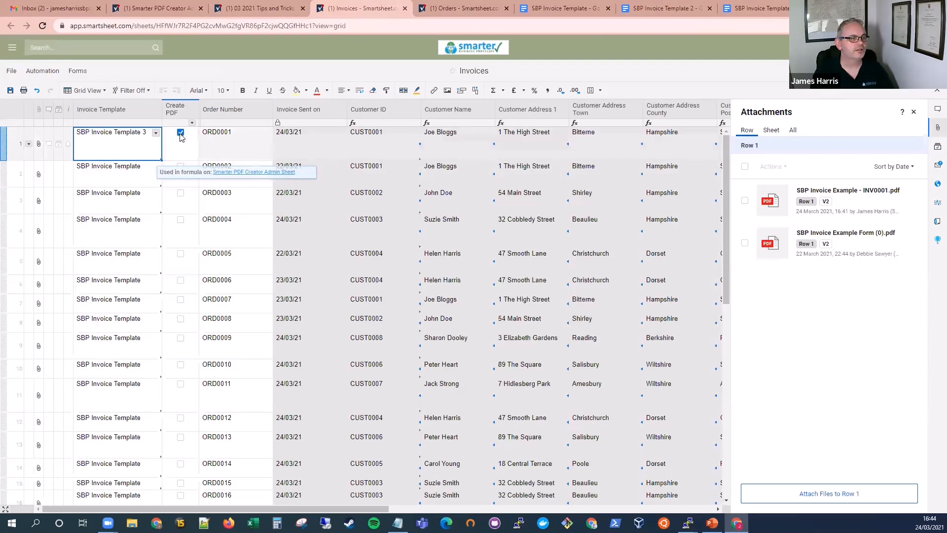
key("ctrl+s")
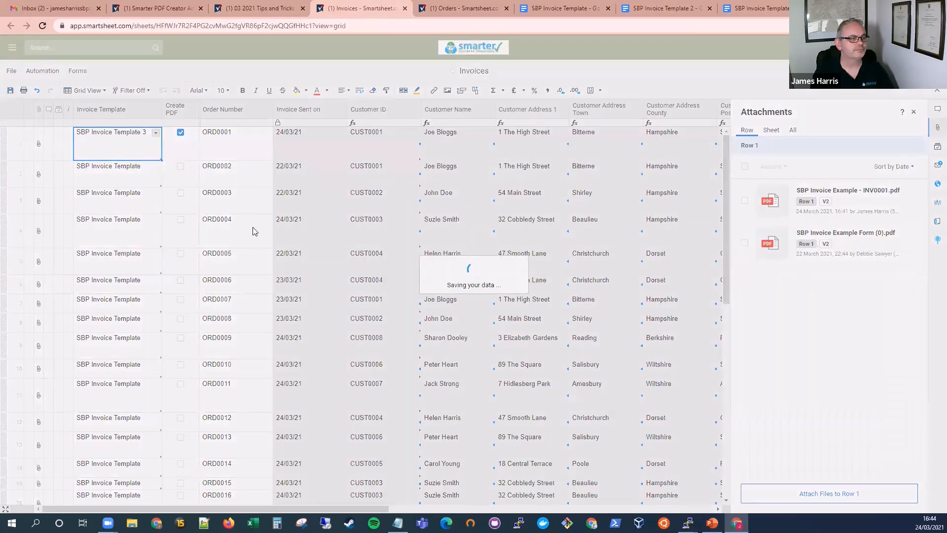
Step: Return to SBP Invoice Template 3 in Google Docs and examine the Itemtype:1 date placeholder in the Hardware table
left_click(245, 149)
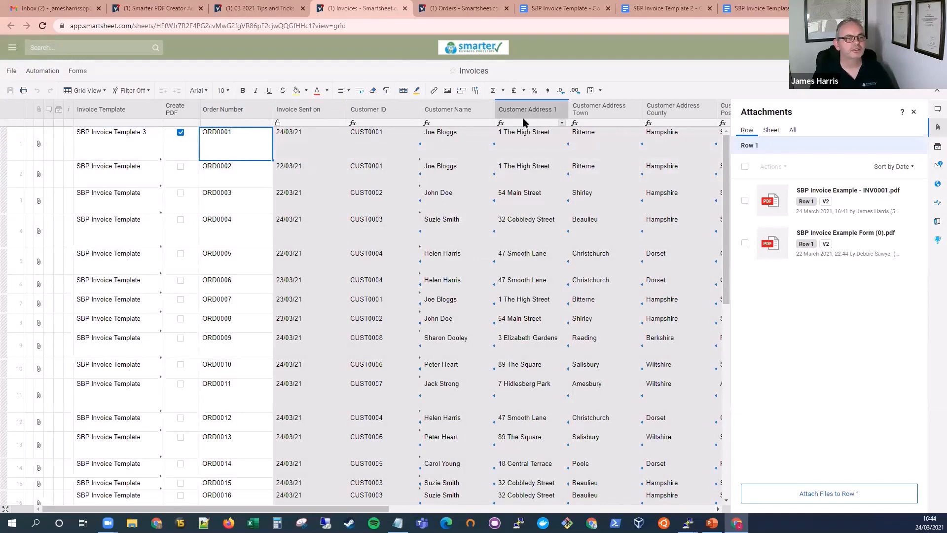
left_click(750, 10)
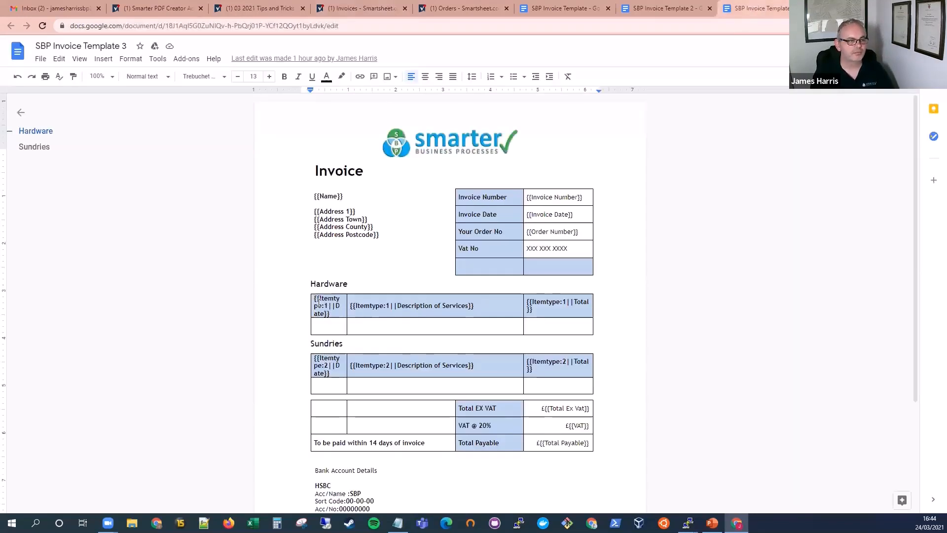
left_click(319, 298)
left_click_drag(317, 298, 321, 306)
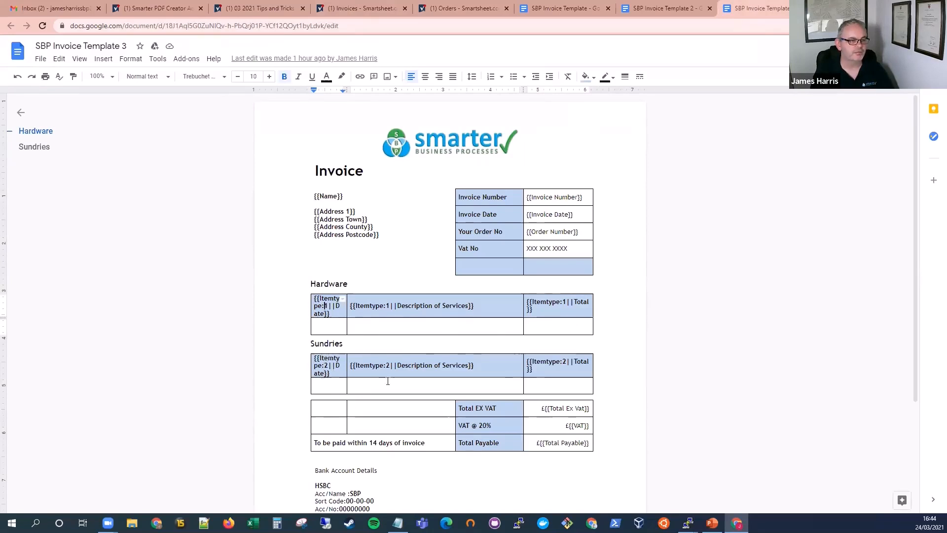
Step: Switch to the Orders sheet and examine the Itemtype column values for the line items of the first two orders
left_click(445, 10)
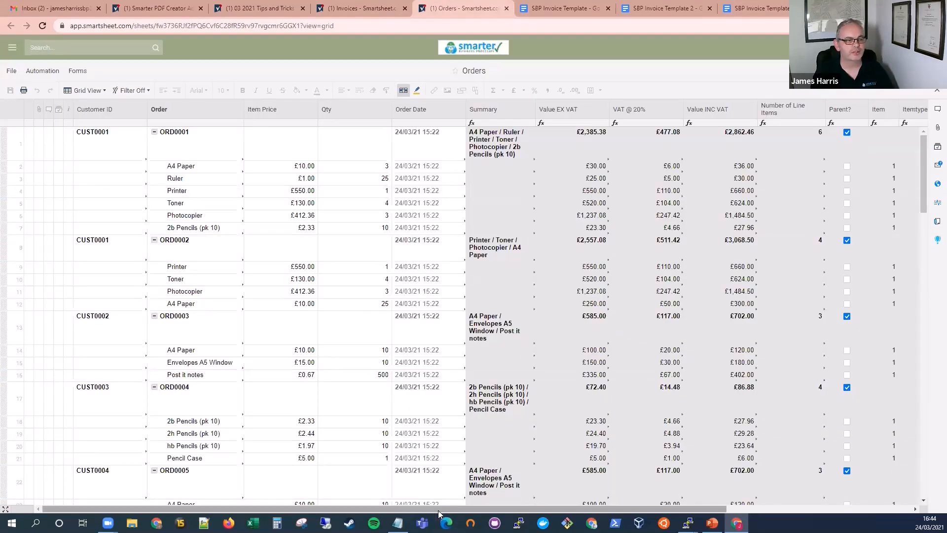
scroll(666, 462, "right", 3)
scroll(667, 462, "right", 2)
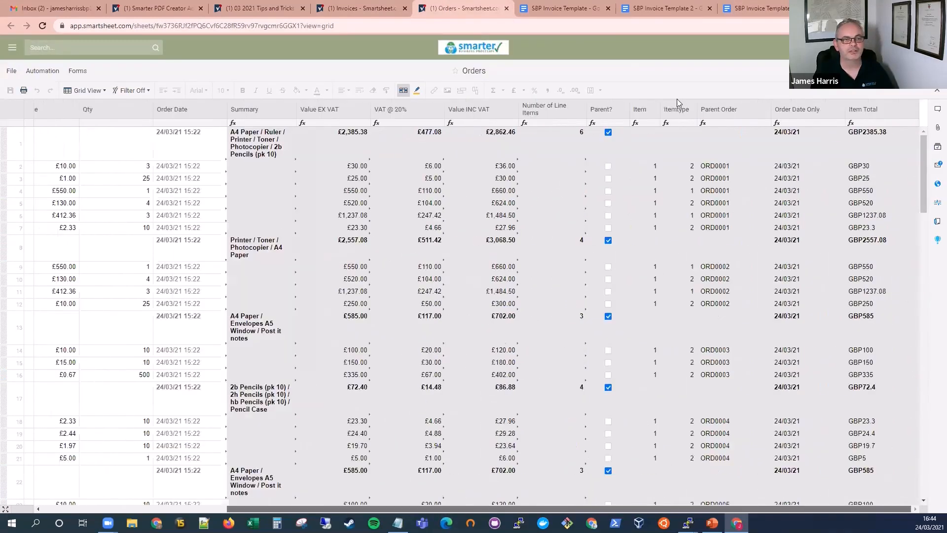
left_click(677, 109)
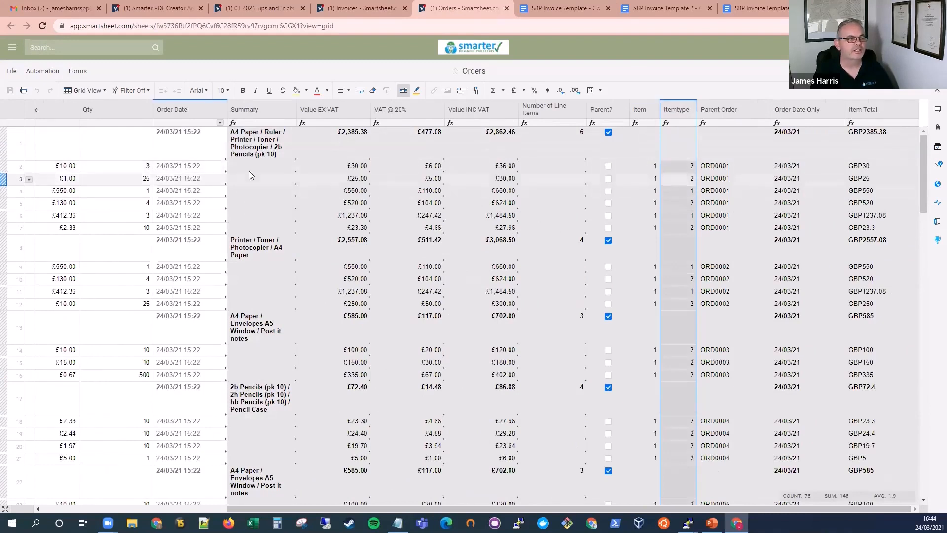
left_click(683, 177)
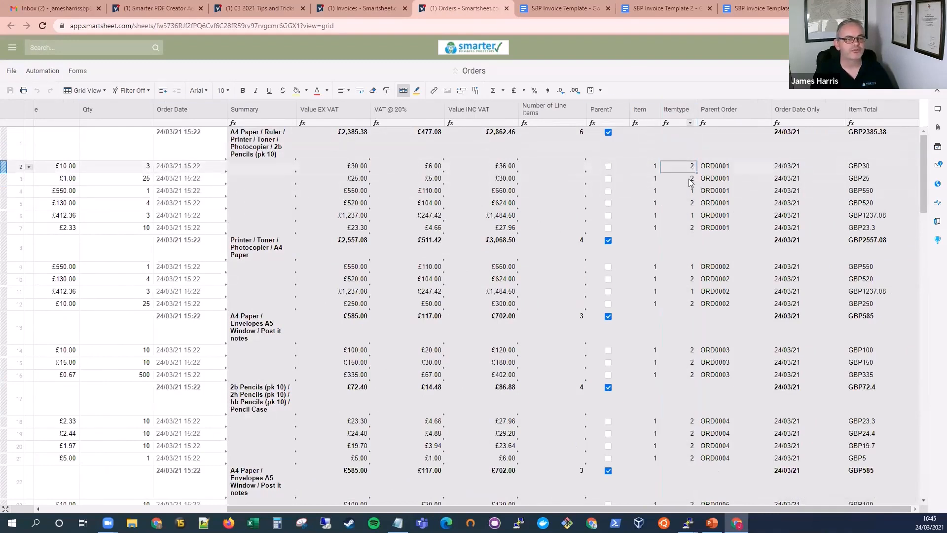
left_click(673, 204)
left_click(676, 291)
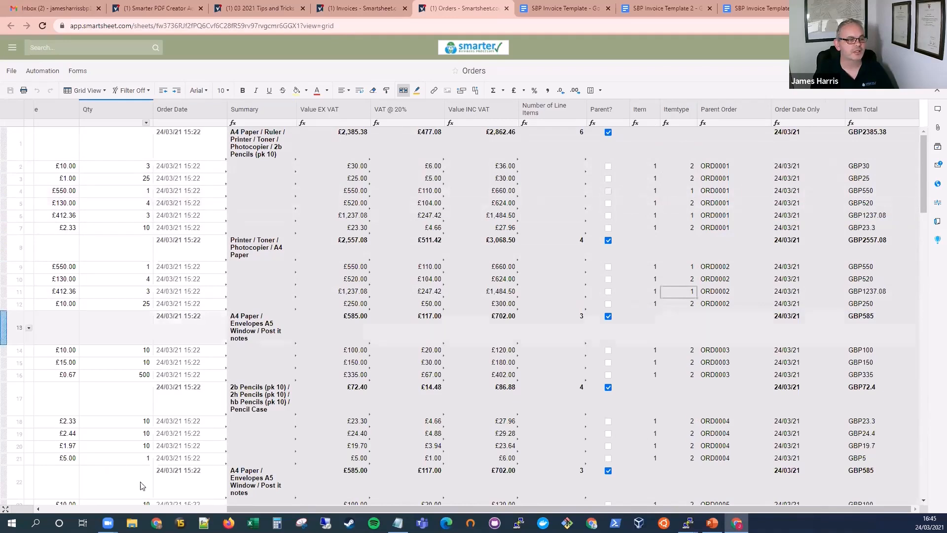
Step: Examine the Printer and Photocopier line items under the first order in the Orders sheet
left_click_drag(247, 509, 166, 508)
left_click(63, 192)
key("Left")
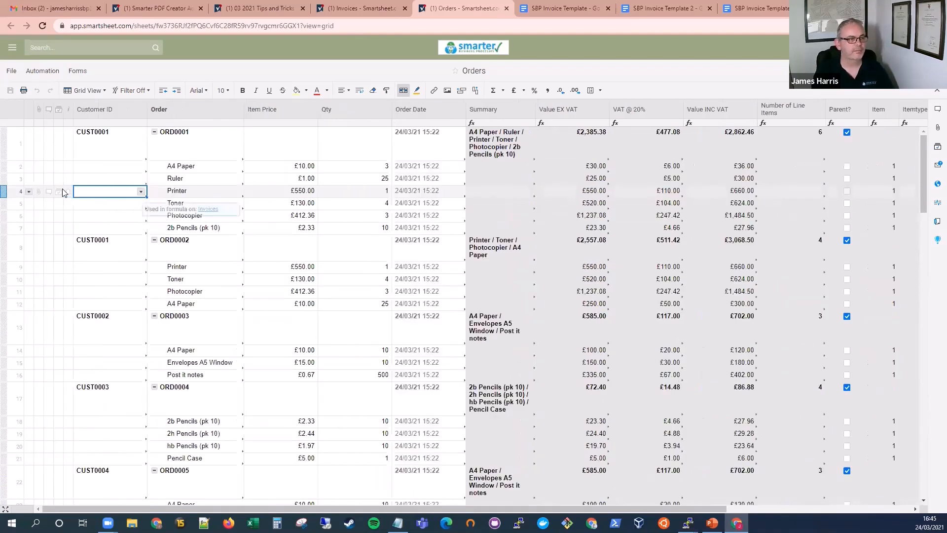
left_click(206, 193)
left_click(215, 217)
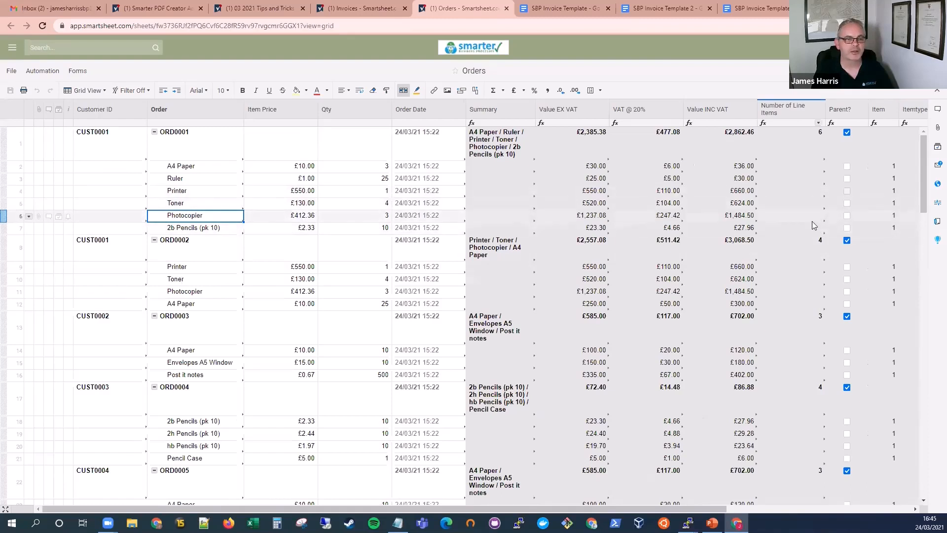
Step: Return to the Invoices sheet, refresh it, and open the newest SBP Invoice Example PDF attached to row 1
left_click(355, 11)
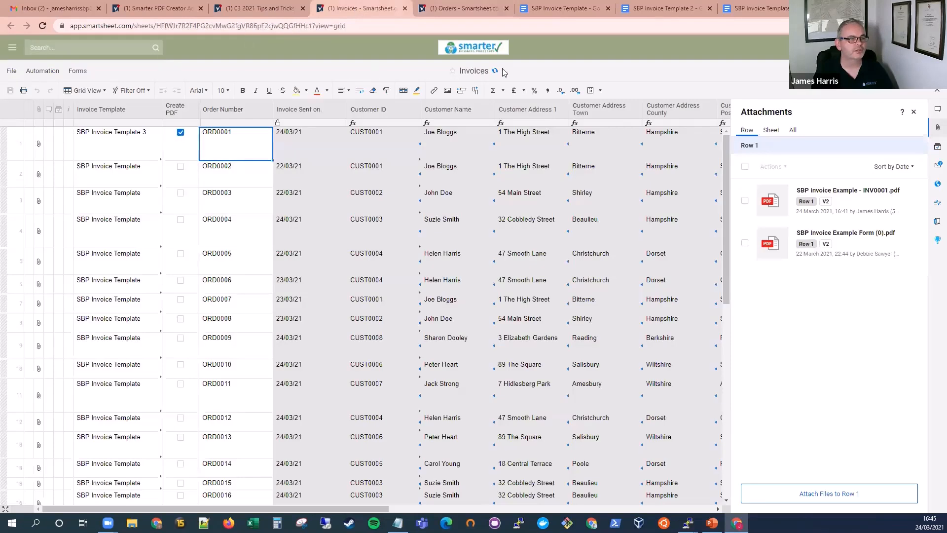
left_click(495, 71)
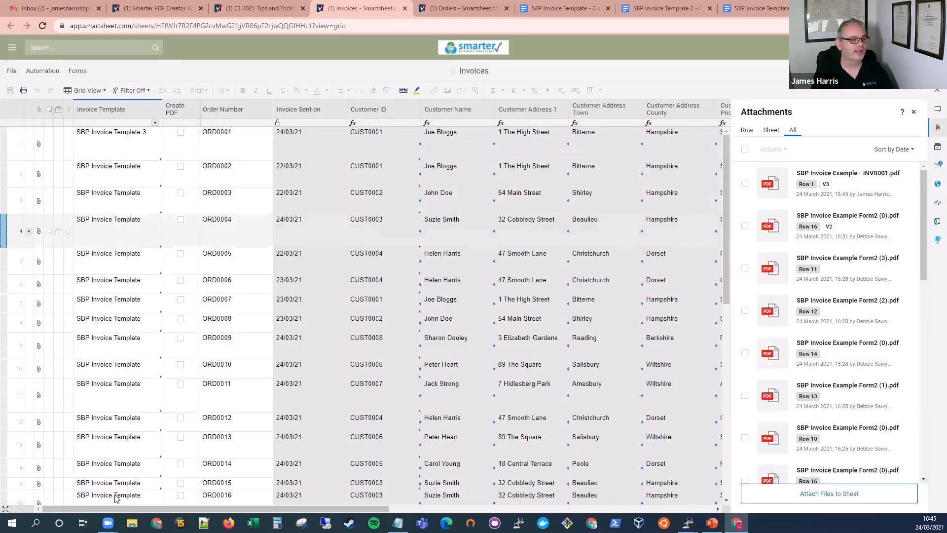
left_click(39, 146)
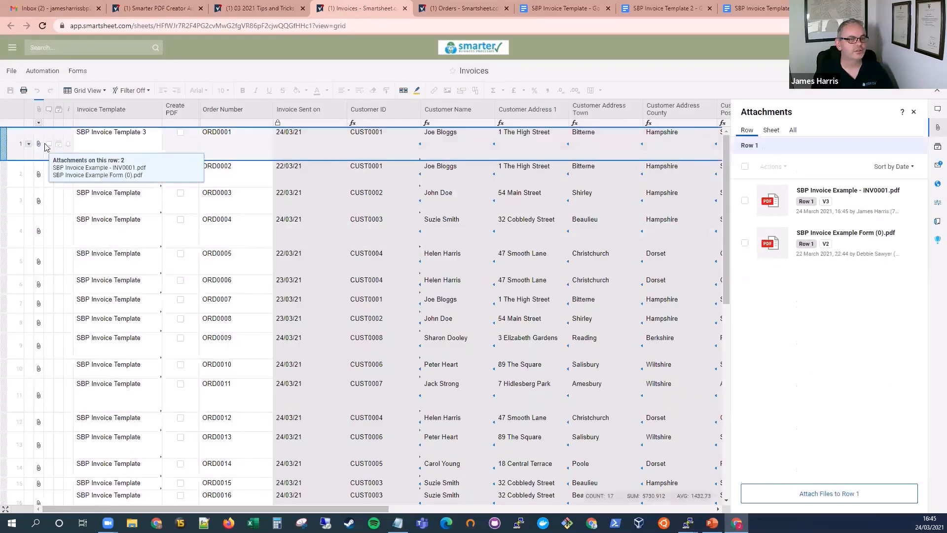
left_click(854, 192)
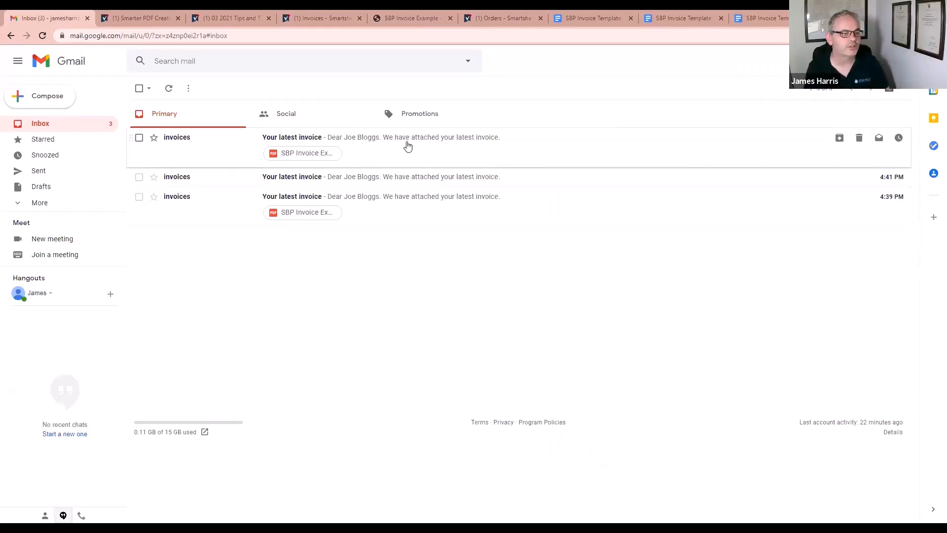
Step: In Gmail, open the newest "Your latest invoice" email, preview its attached PDF invoice, and close the preview
left_click(391, 156)
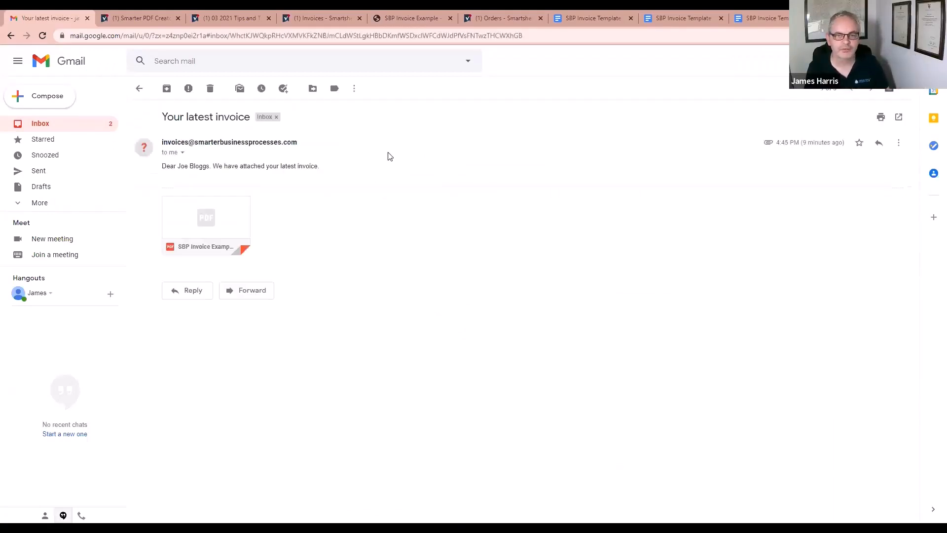
left_click(203, 222)
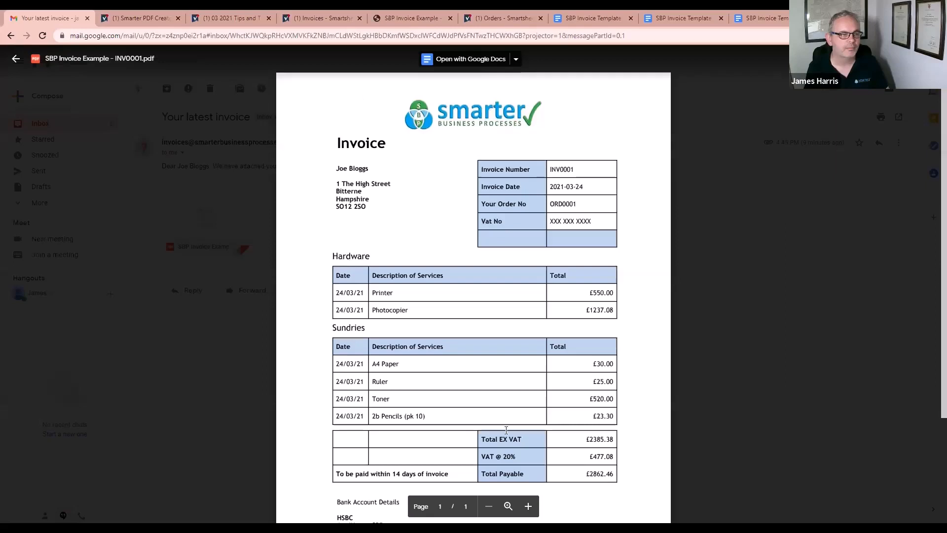
key("Escape")
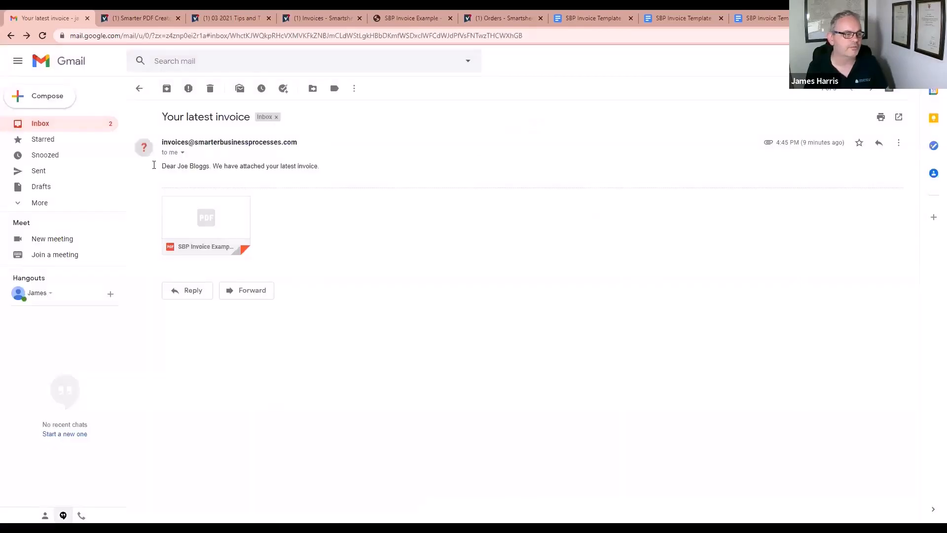
Step: Examine the invoice email's message text and highlight the sender's email address
triple_click(324, 167)
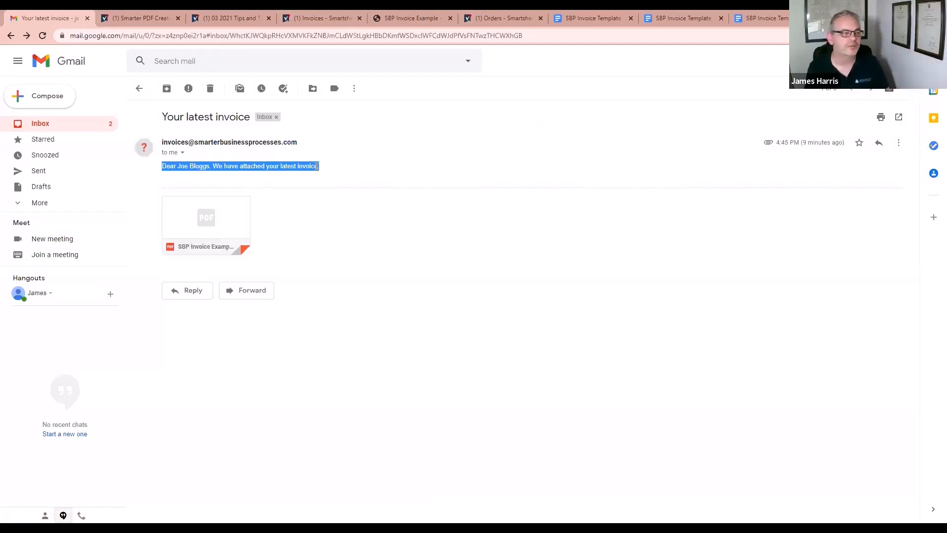
left_click(317, 166)
left_click_drag(164, 141, 295, 143)
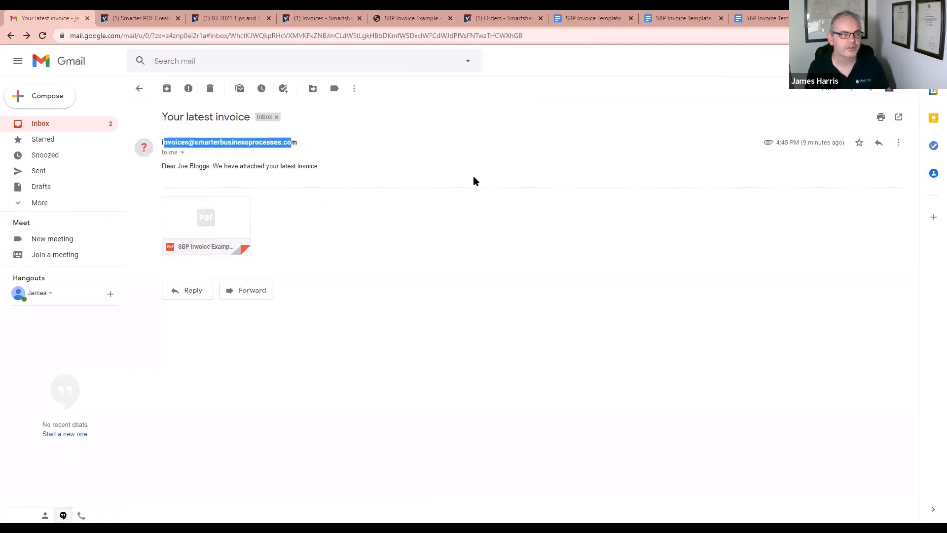
left_click(341, 150)
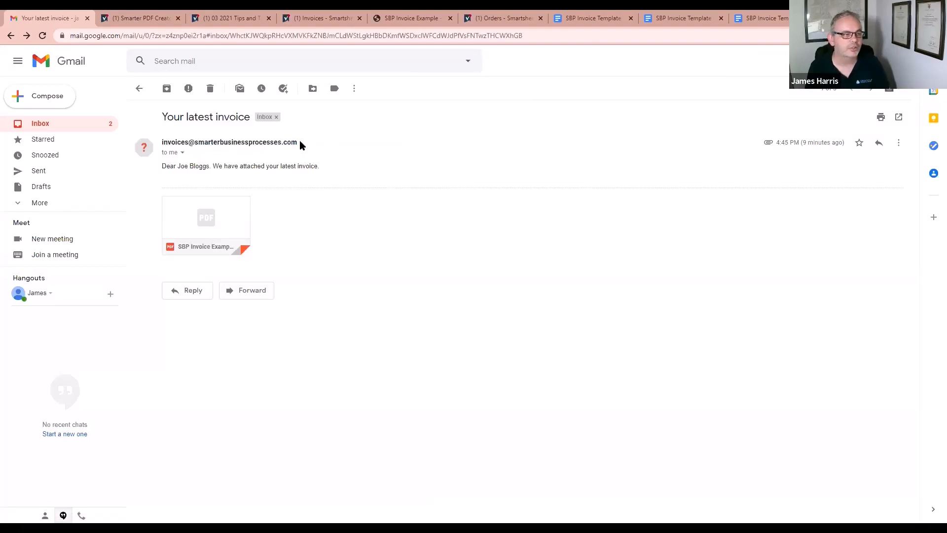
left_click_drag(297, 143, 162, 144)
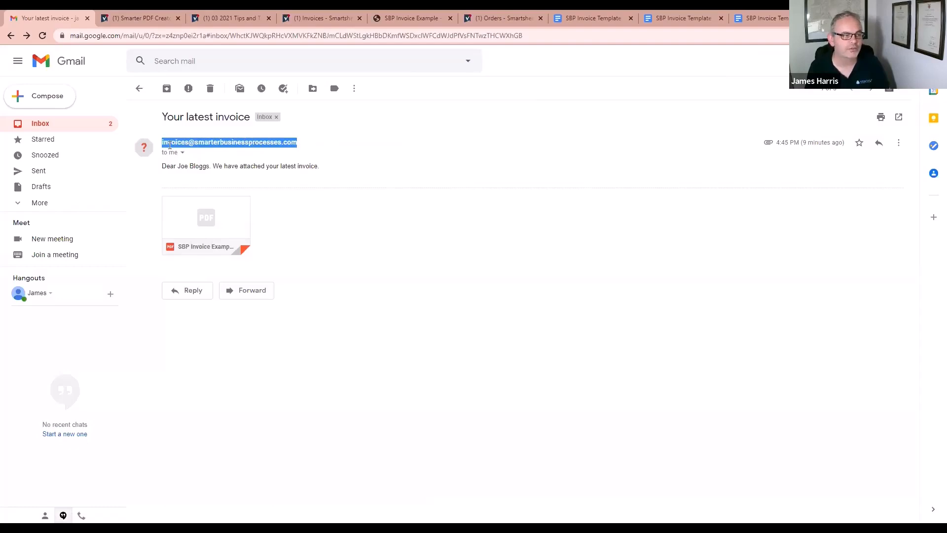
left_click(374, 179)
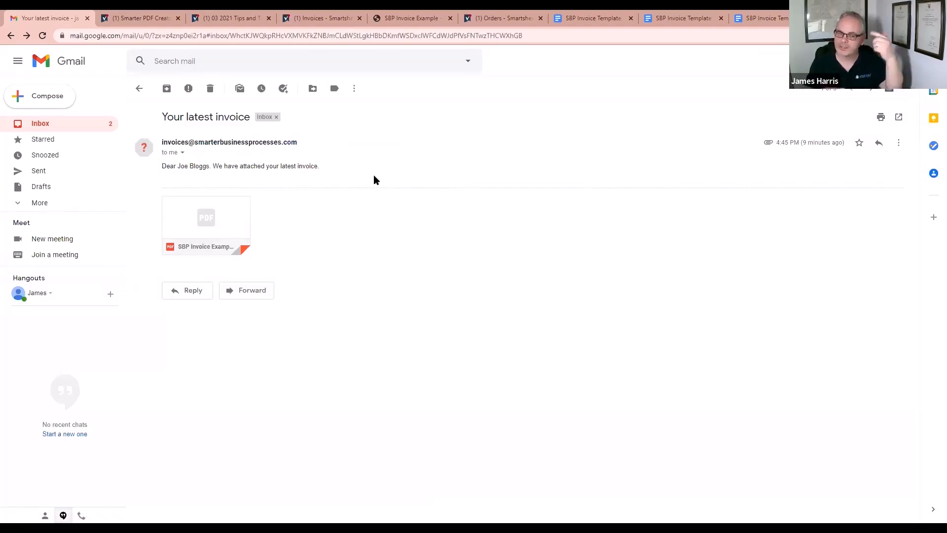